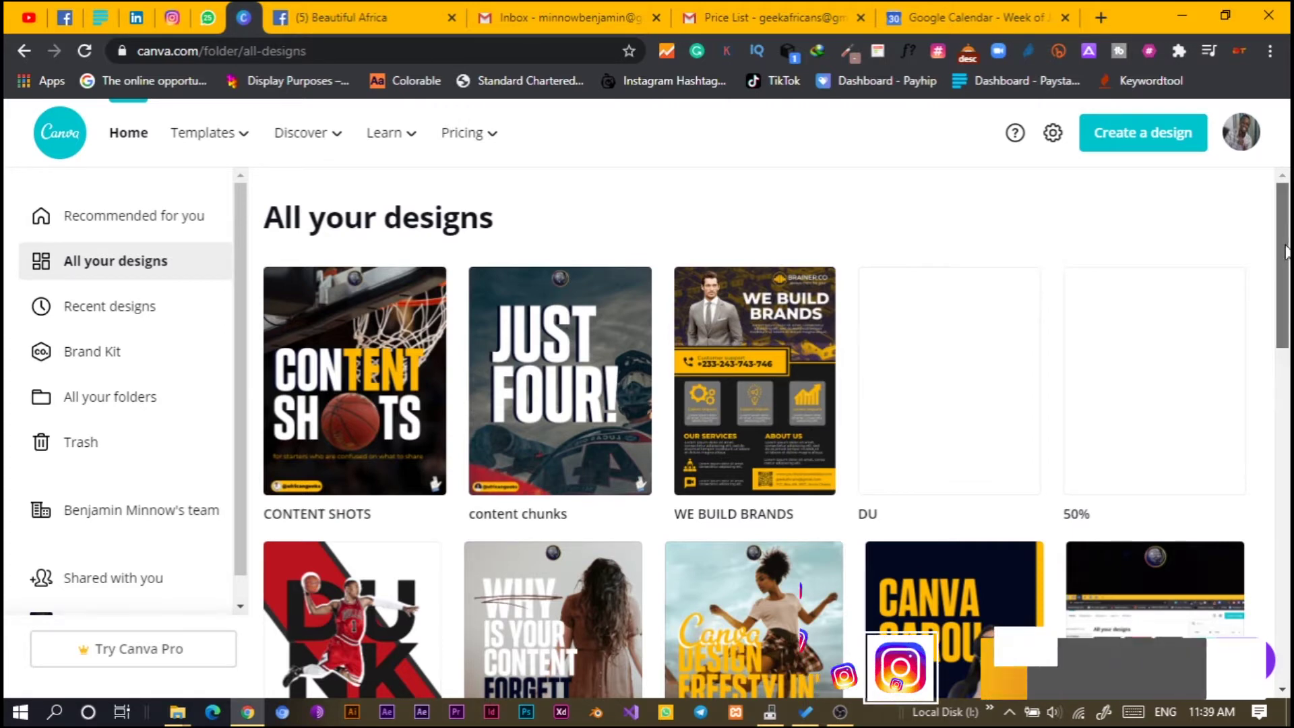
# Step: Delete the empty DU and 50% designs, then add a blank second page to the NBA design
pyautogui.moveTo(1280, 245); pyautogui.dragTo(1280, 316)
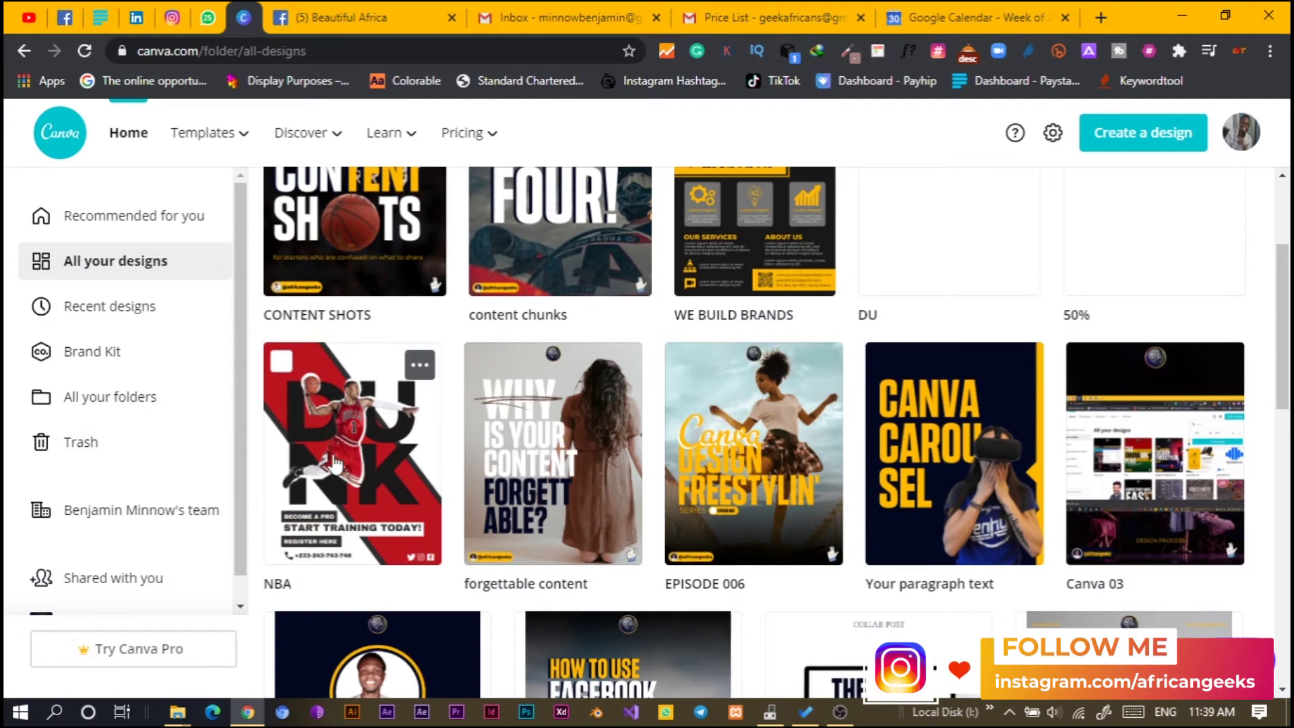
pyautogui.scroll(3, 842, 314)
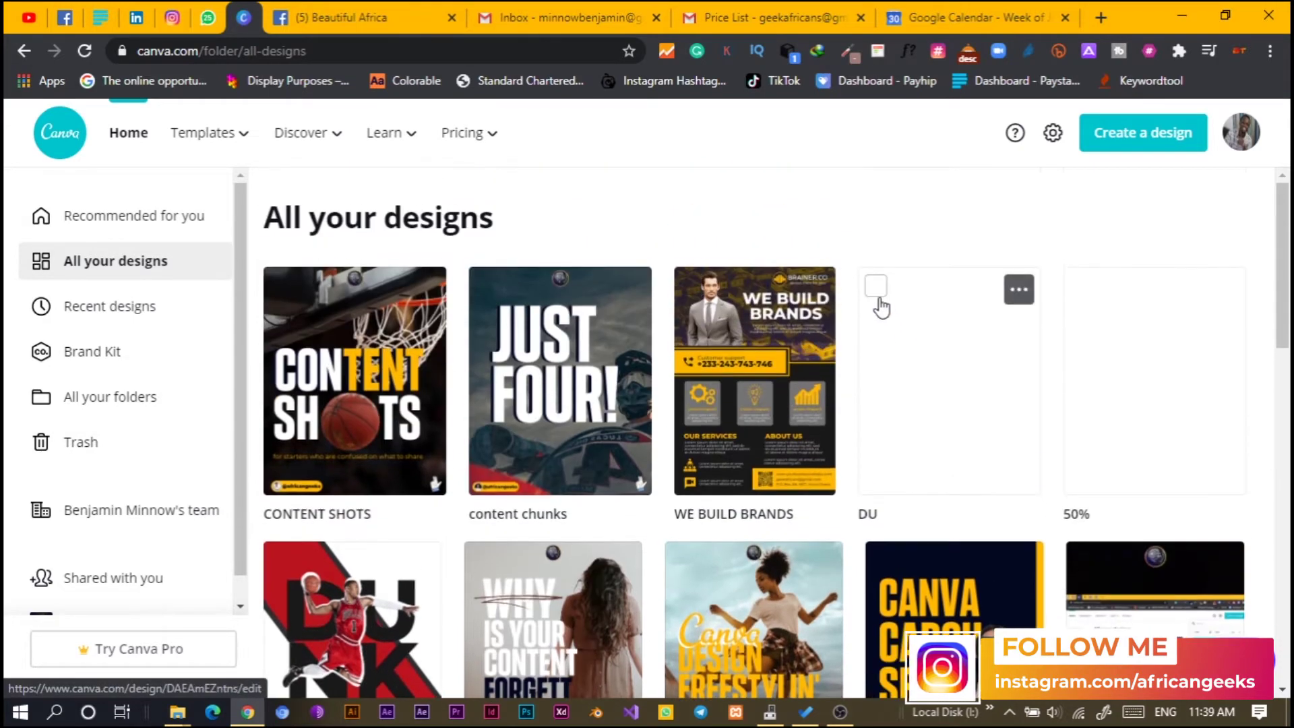
pyautogui.click(876, 288)
pyautogui.click(1079, 287)
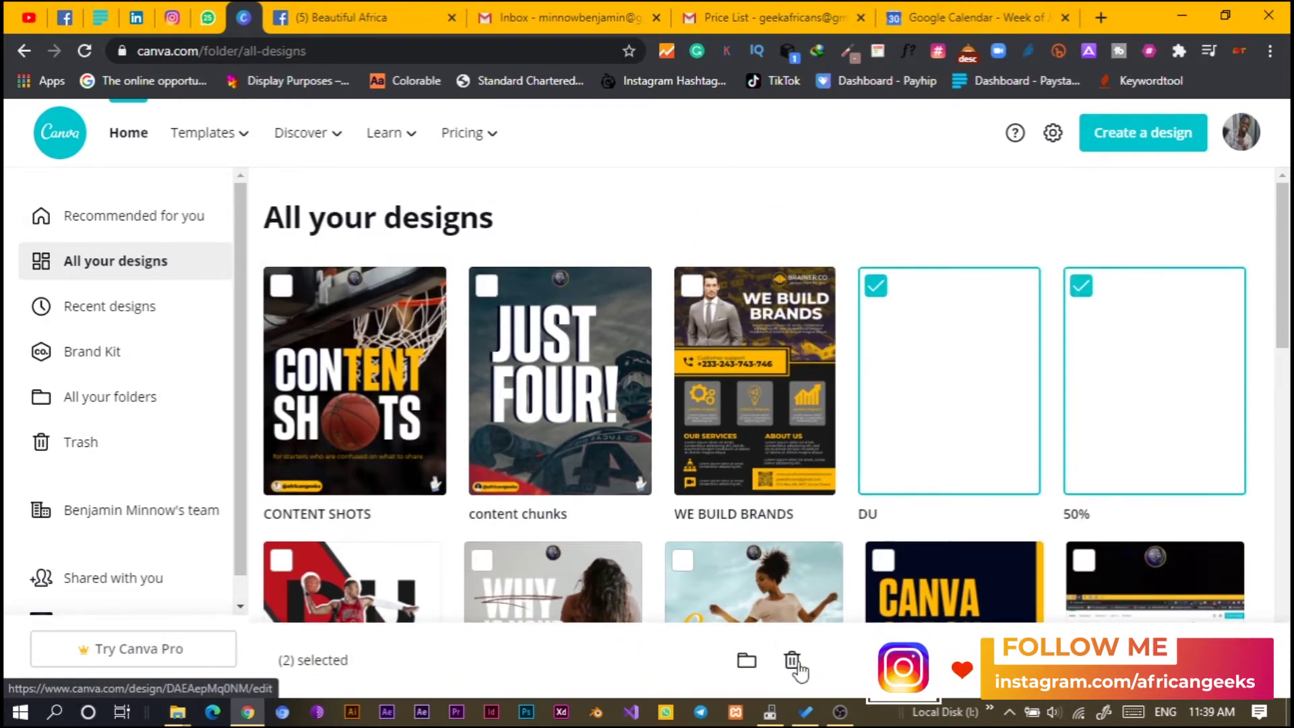
pyautogui.click(792, 664)
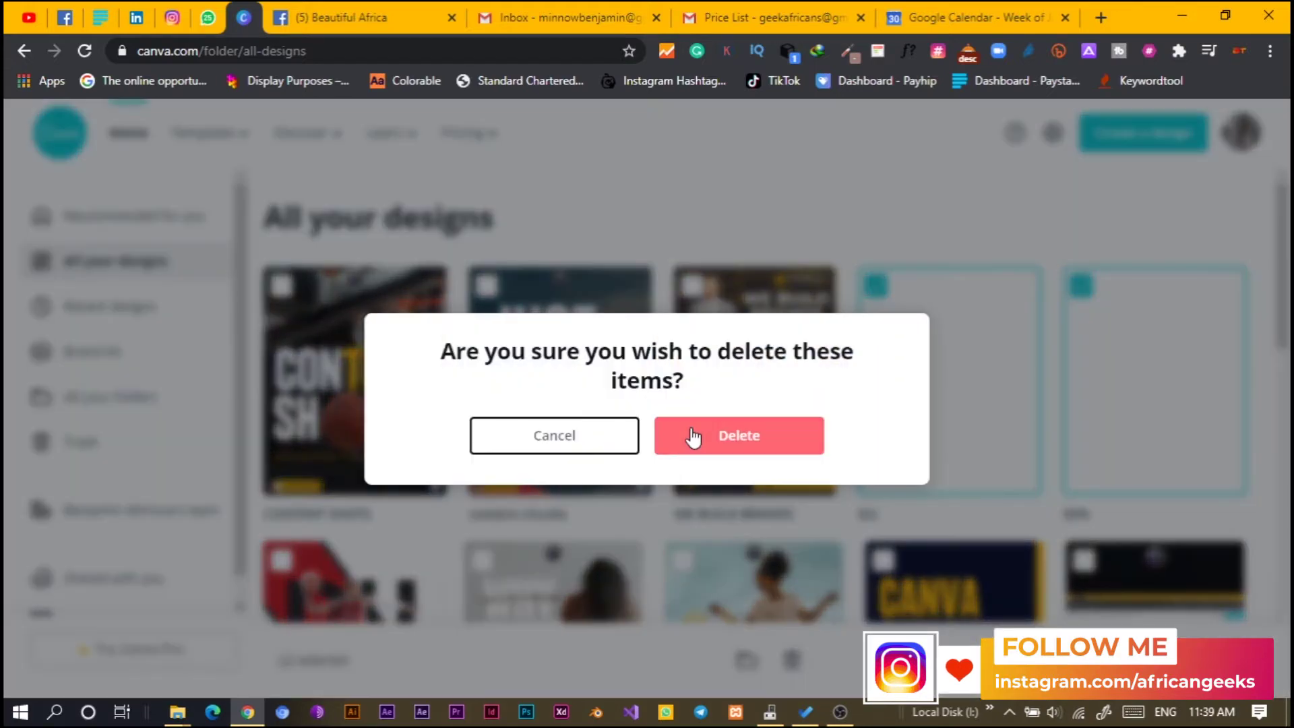
pyautogui.click(695, 438)
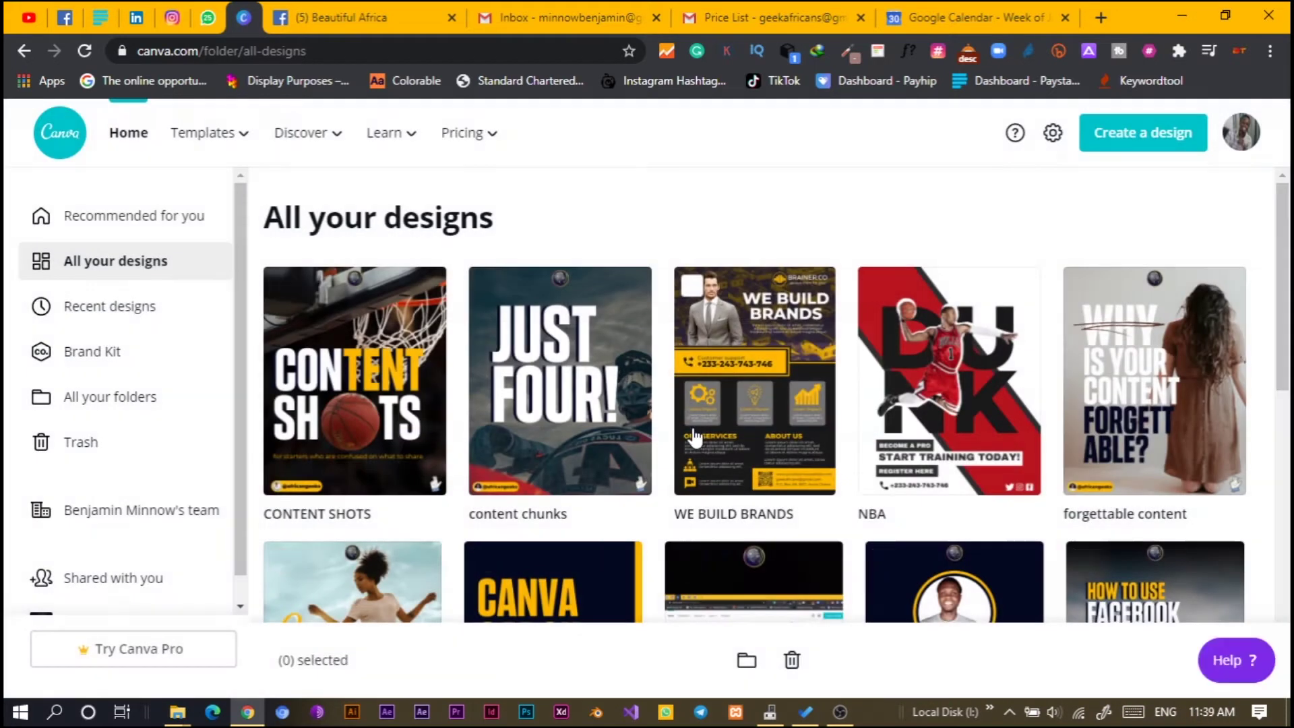
pyautogui.scroll(-3, 774, 297)
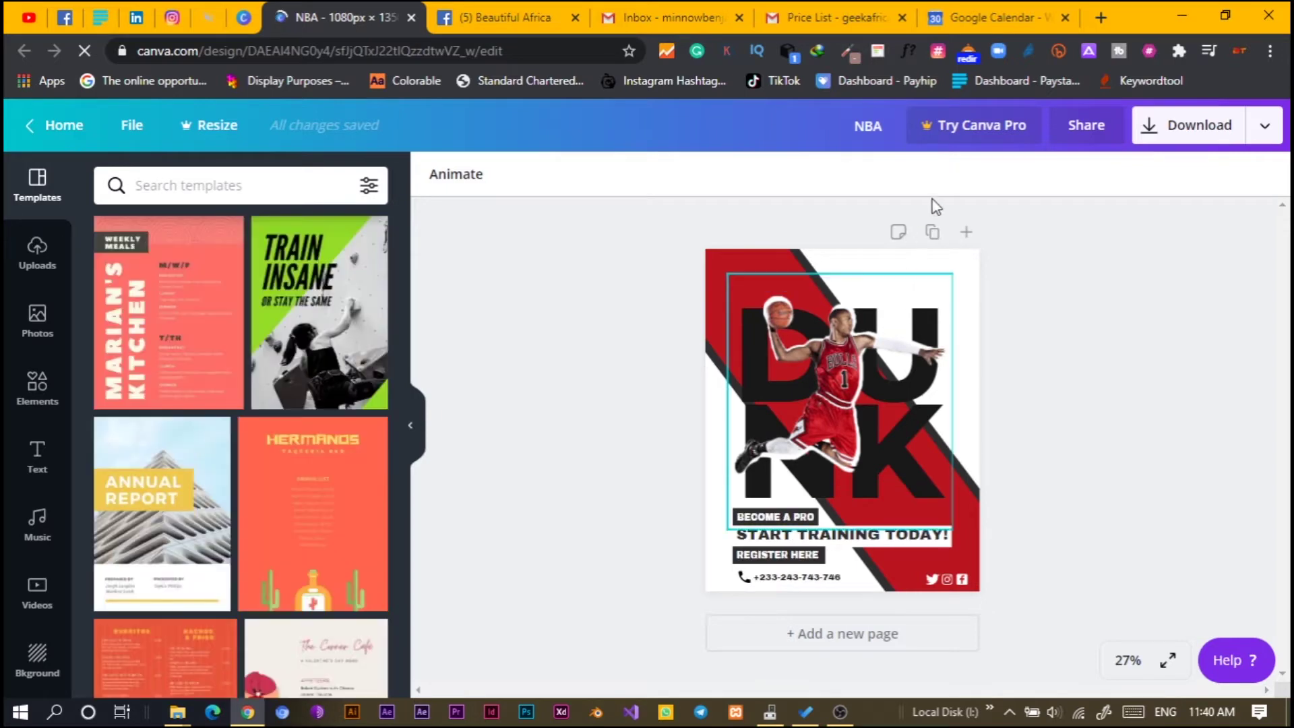
pyautogui.click(967, 232)
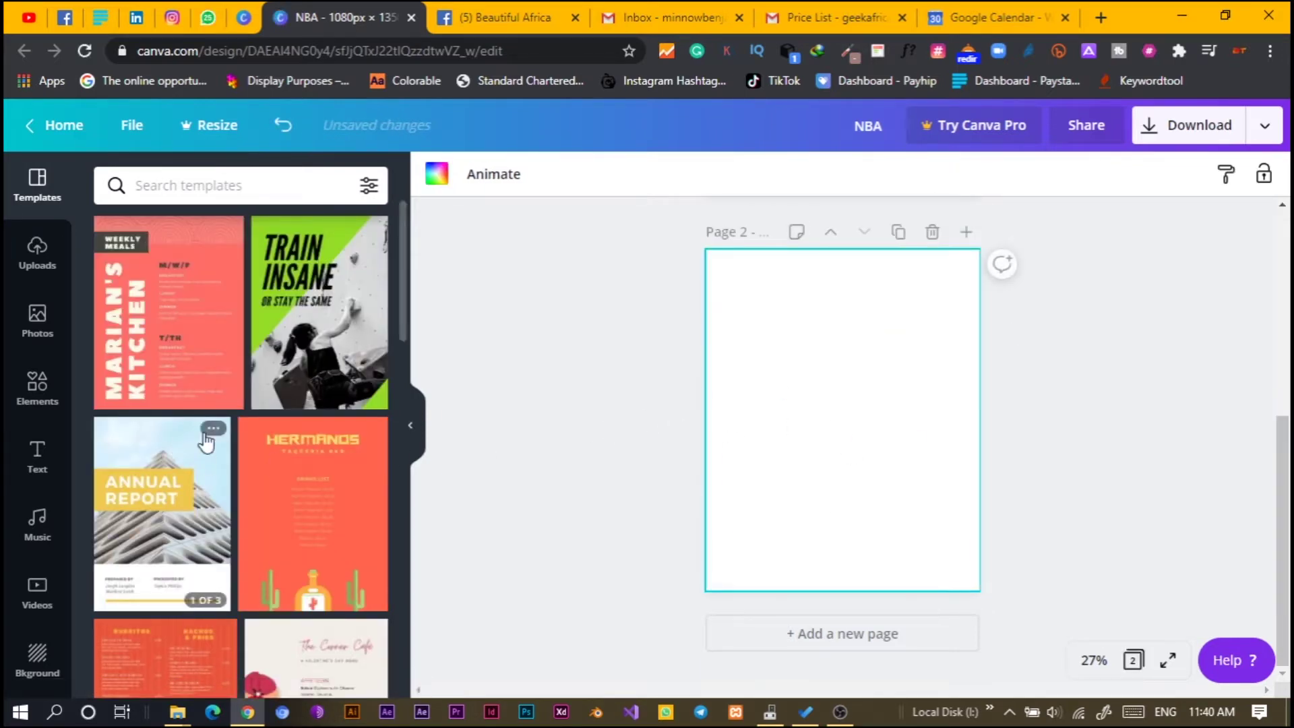
# Step: Place the uploaded cut-out basketball player image in the centre of page 2
pyautogui.click(34, 264)
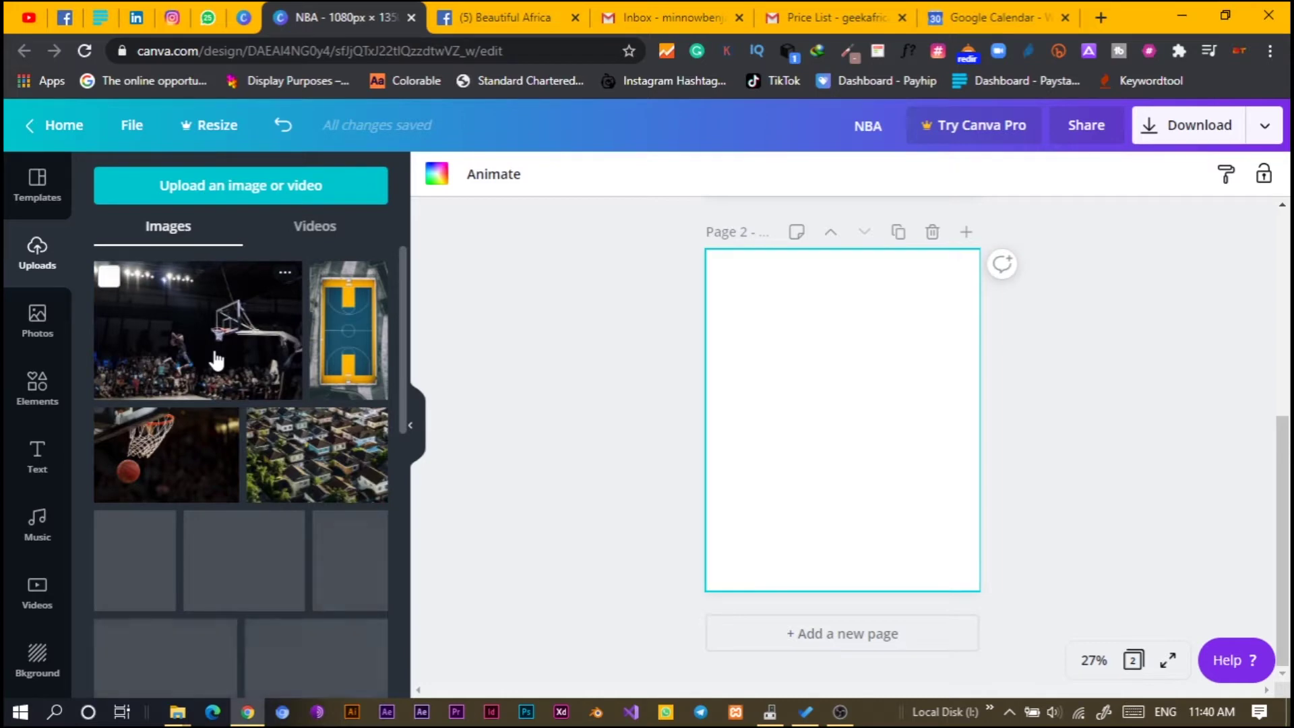
pyautogui.scroll(-3, 213, 361)
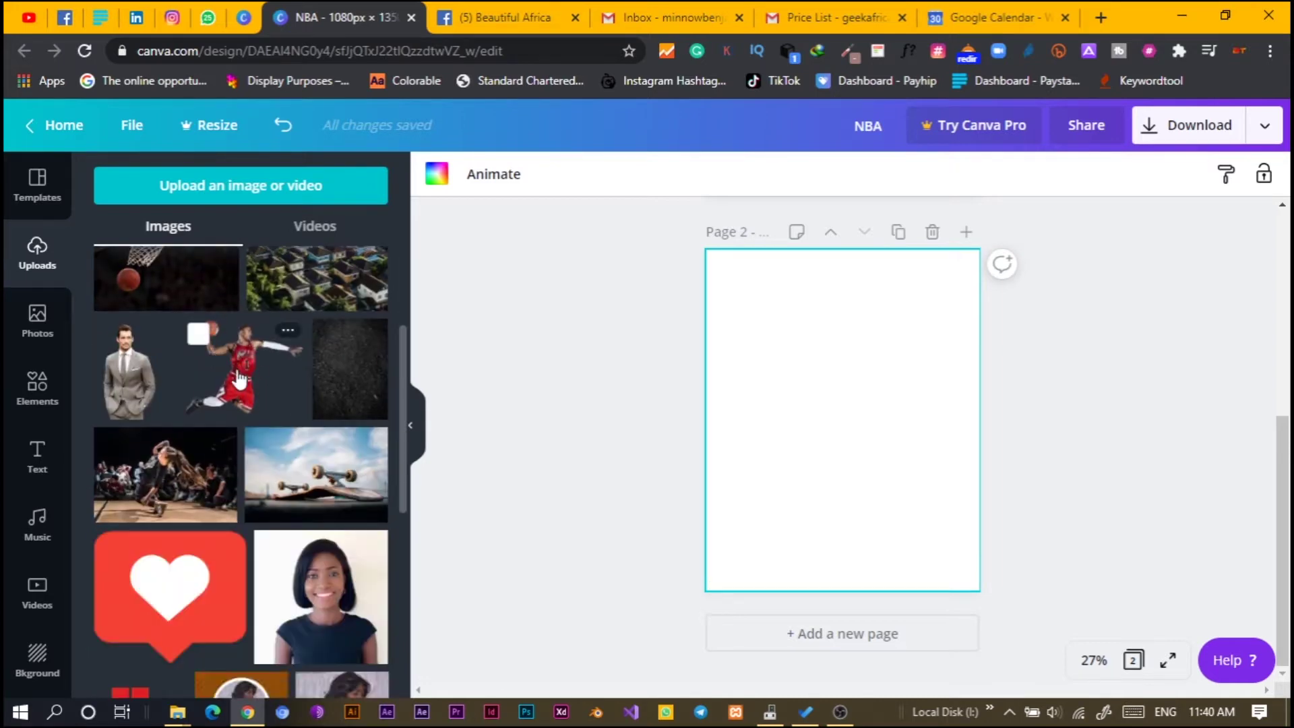
pyautogui.click(251, 395)
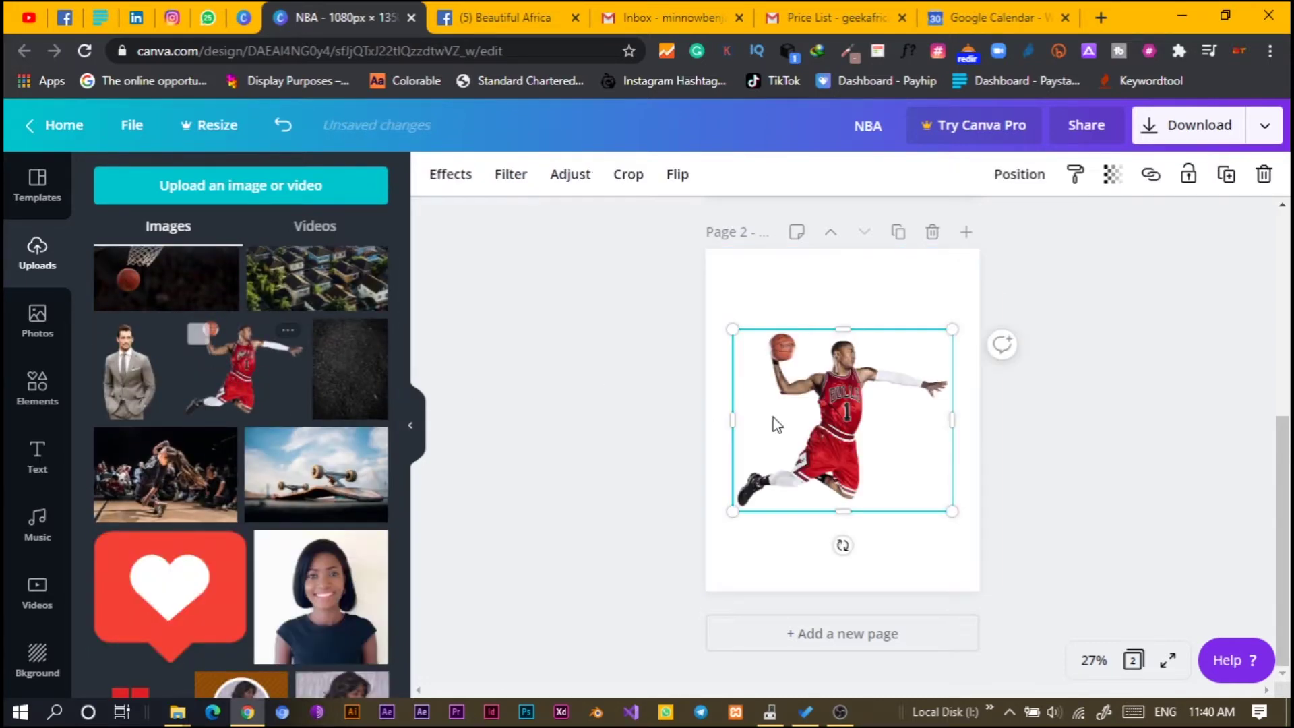
pyautogui.moveTo(846, 439)
pyautogui.mouseDown()
pyautogui.moveTo(859, 434)
pyautogui.moveTo(844, 435)
pyautogui.mouseUp()
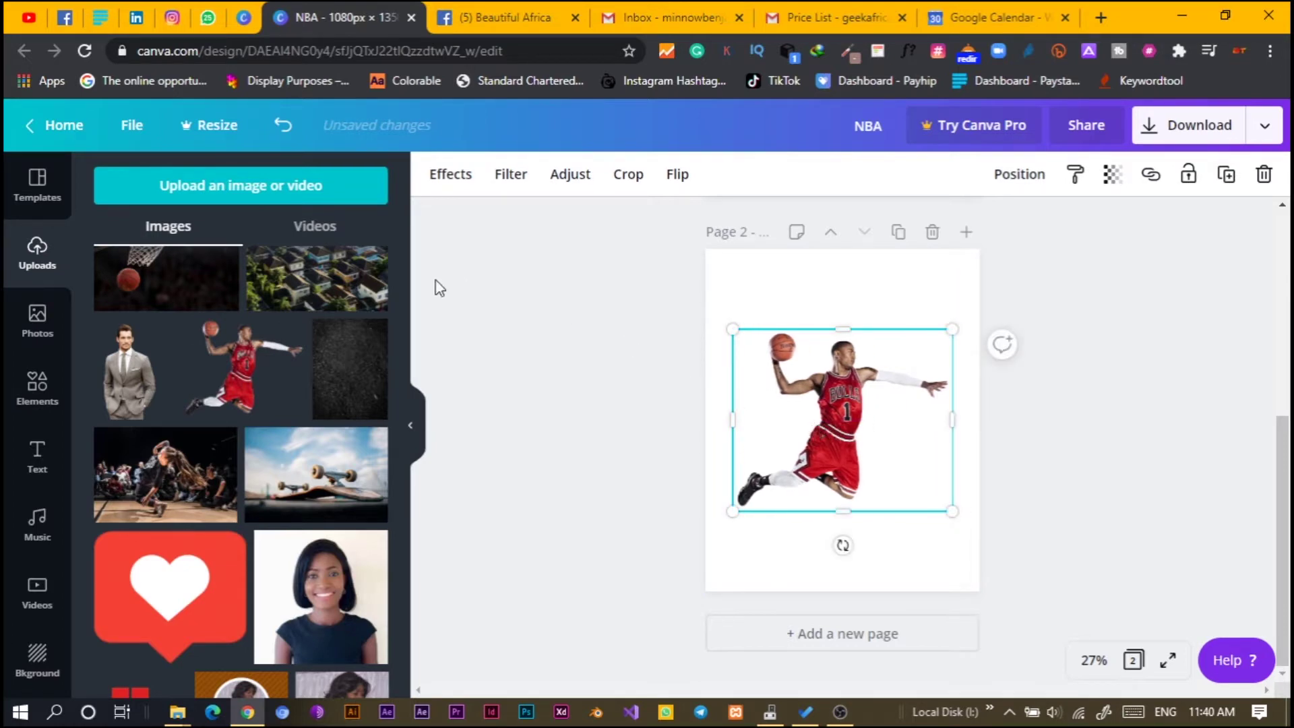
pyautogui.click(37, 384)
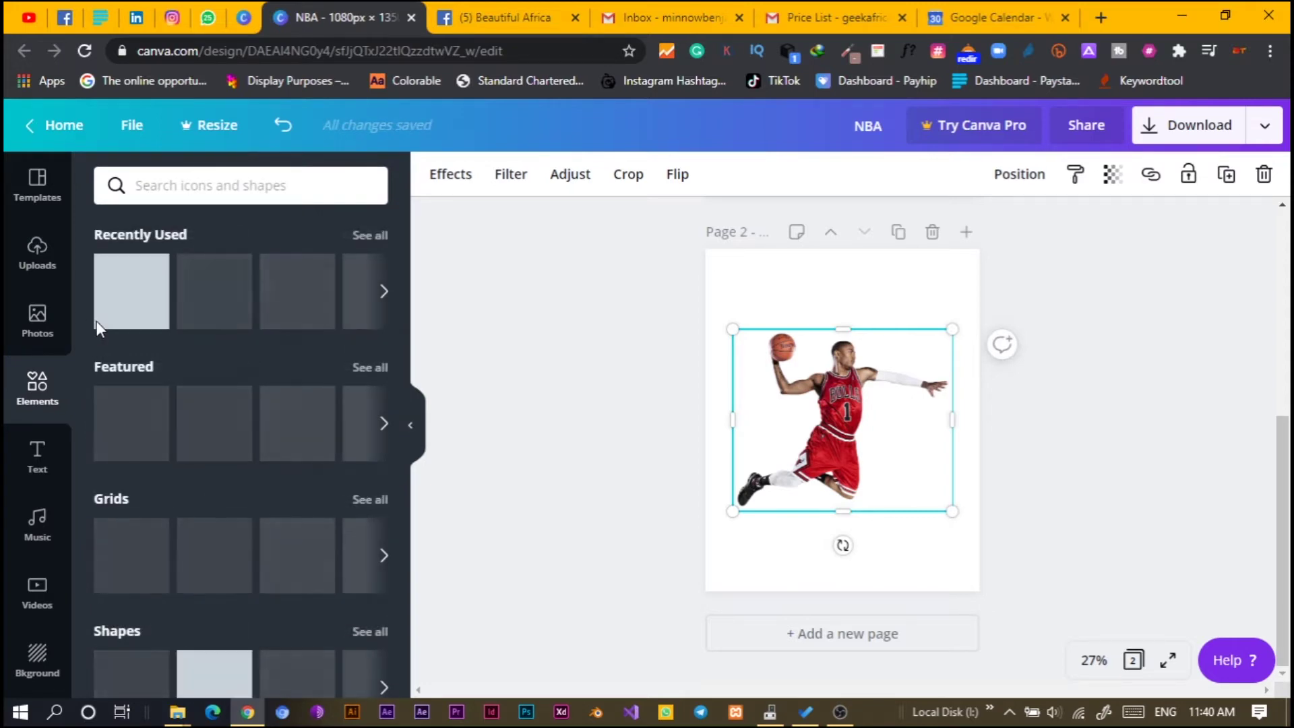
# Step: Stretch a red square into a tilted stripe across the page and paste a duplicate
pyautogui.click(116, 298)
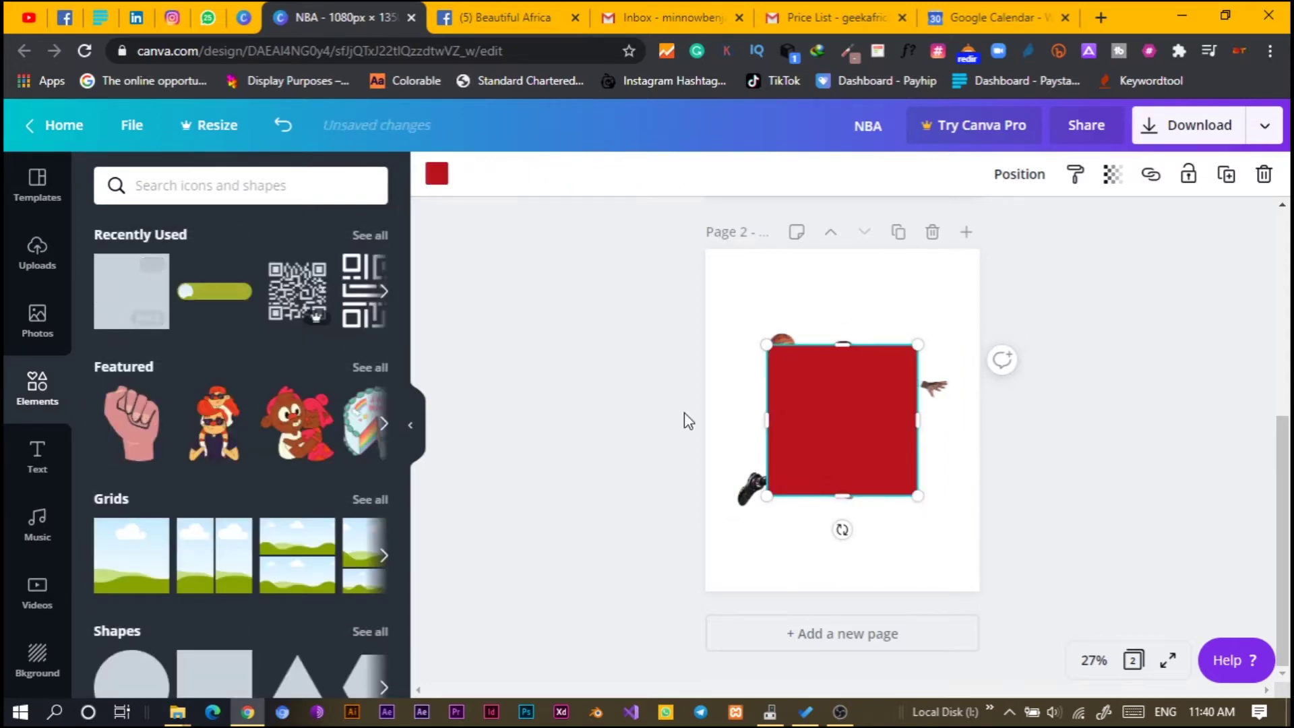
pyautogui.moveTo(843, 342); pyautogui.dragTo(843, 206)
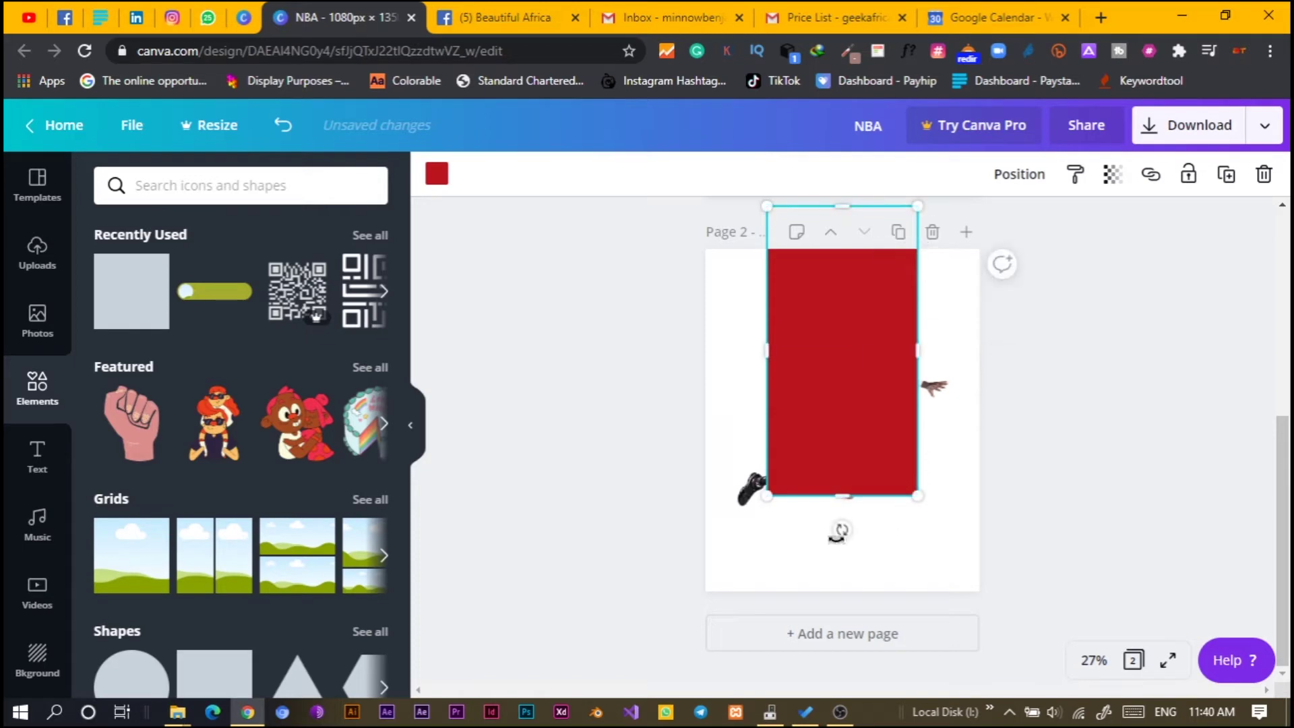
pyautogui.moveTo(843, 492); pyautogui.dragTo(998, 599)
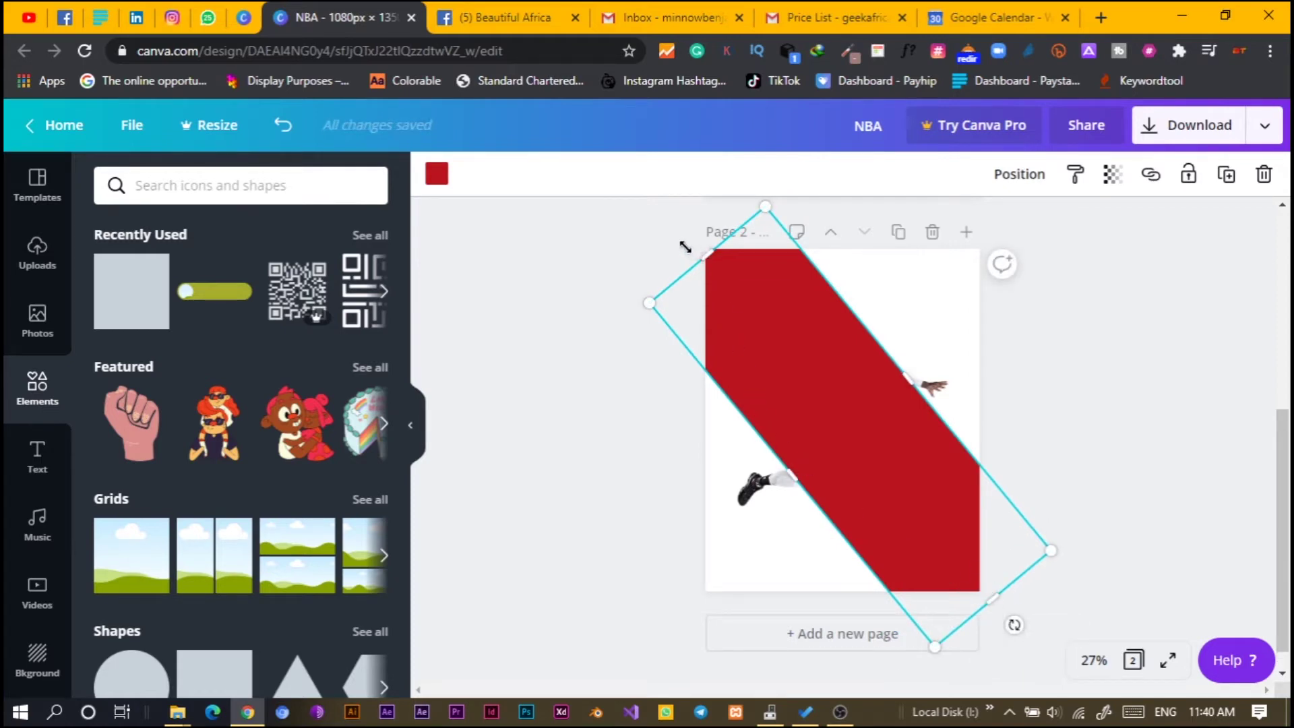
pyautogui.moveTo(685, 247); pyautogui.dragTo(675, 236)
pyautogui.rightClick(862, 452)
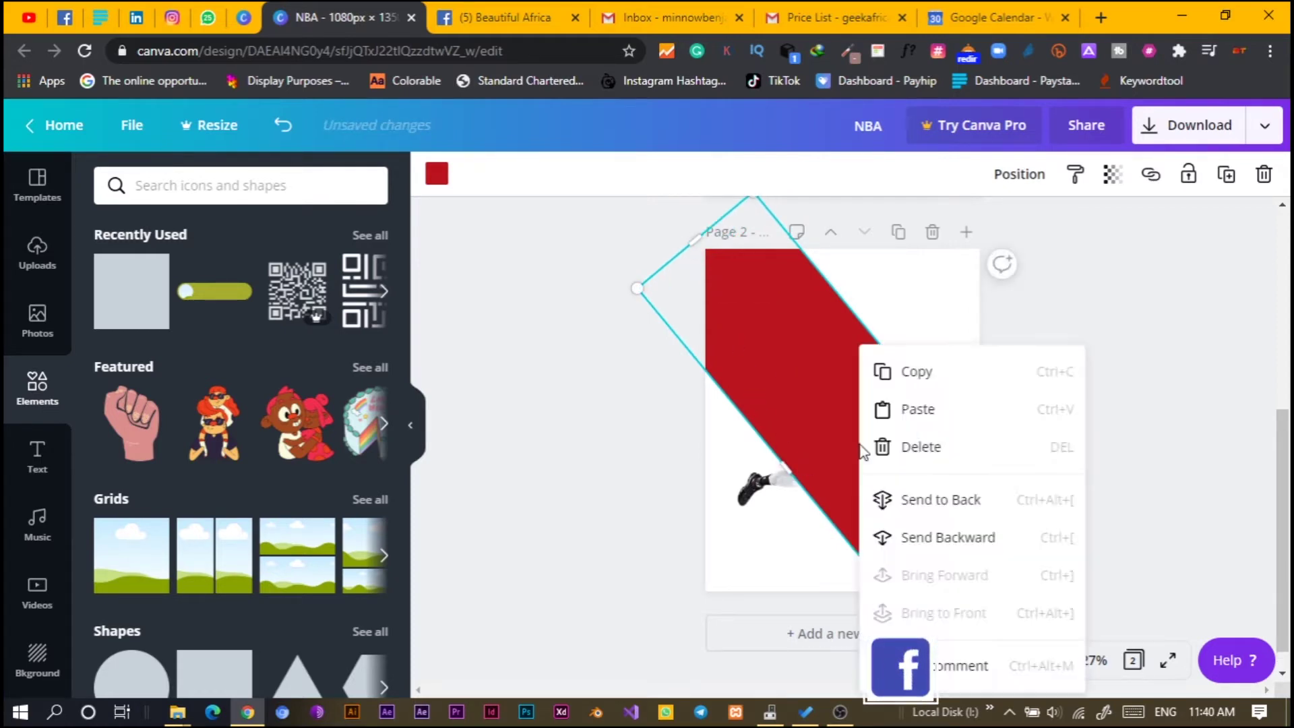
pyautogui.click(907, 370)
pyautogui.rightClick(842, 397)
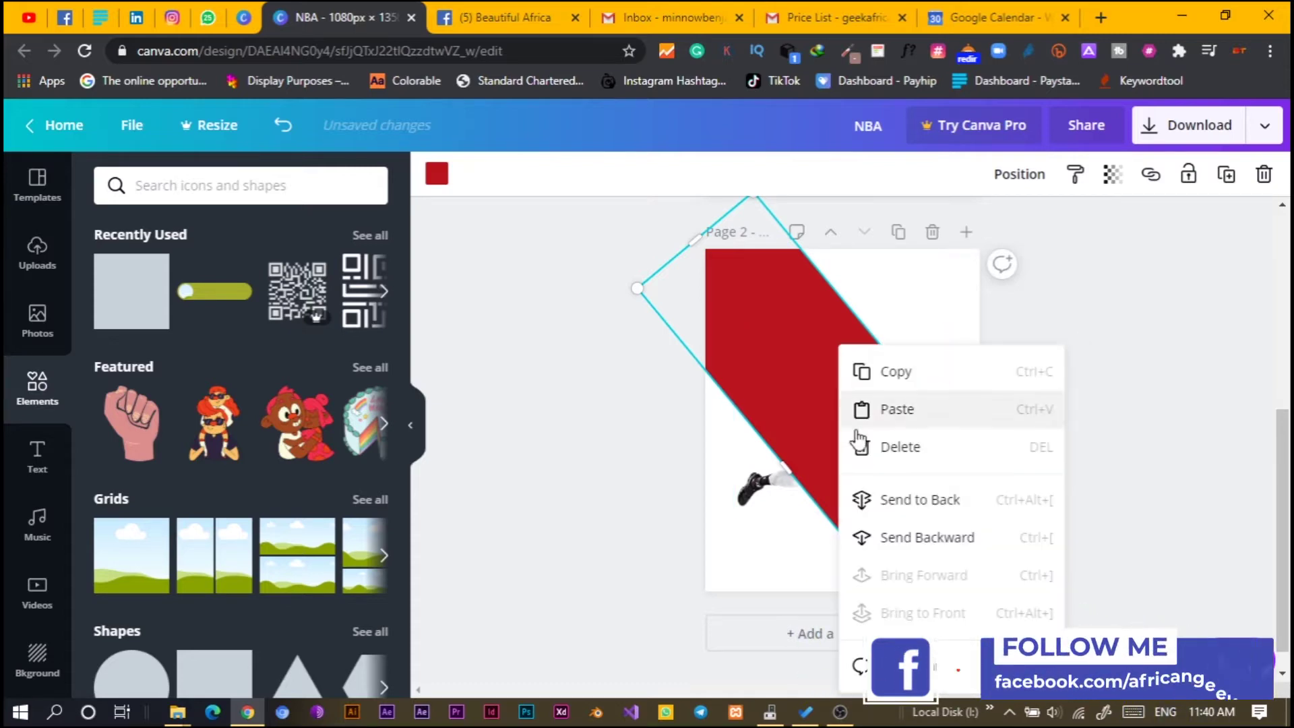
pyautogui.click(879, 420)
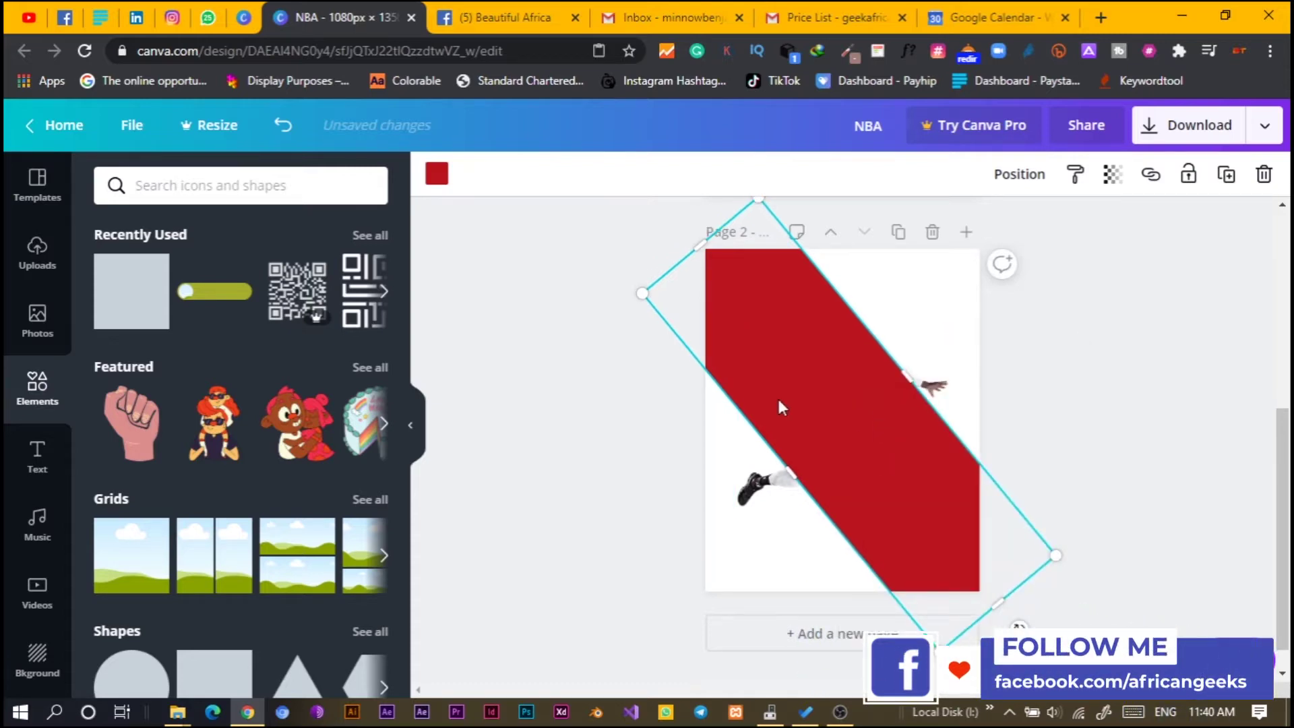
# Step: Make the duplicate stripe near-black, slightly wider, and send it behind the red stripe
pyautogui.click(437, 173)
pyautogui.click(172, 375)
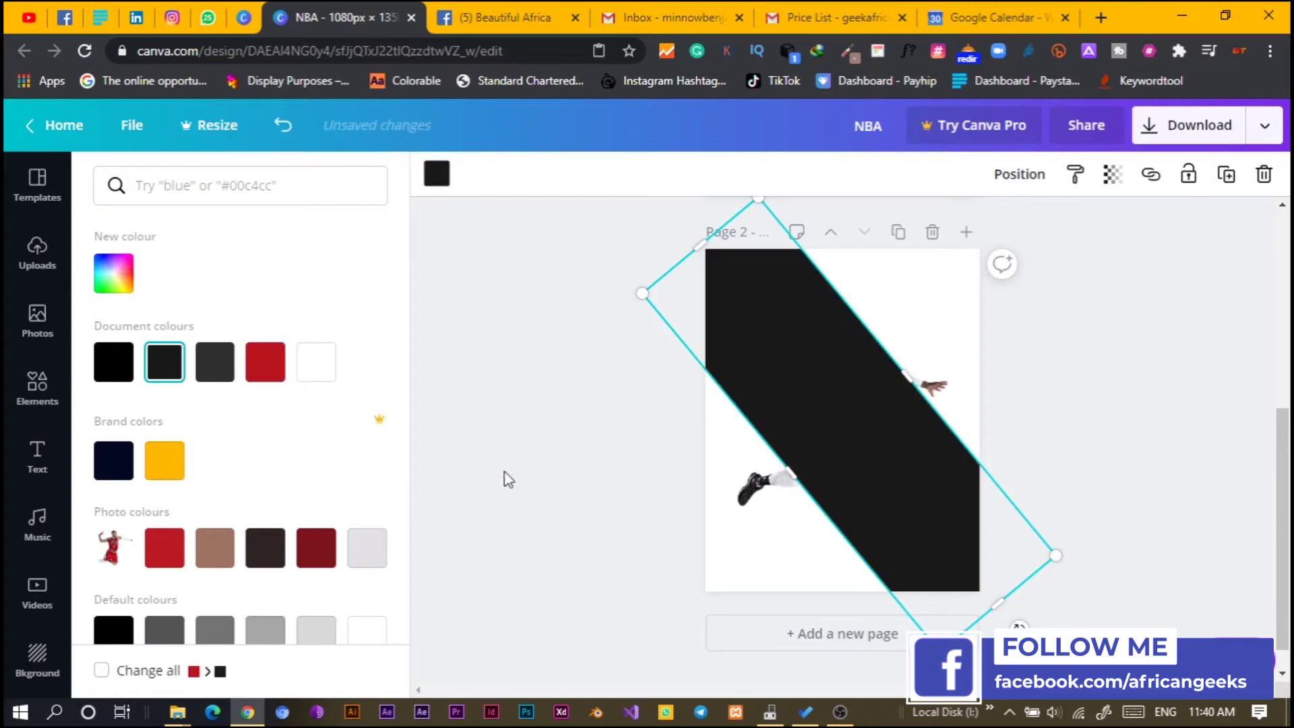
pyautogui.moveTo(793, 474); pyautogui.dragTo(782, 479)
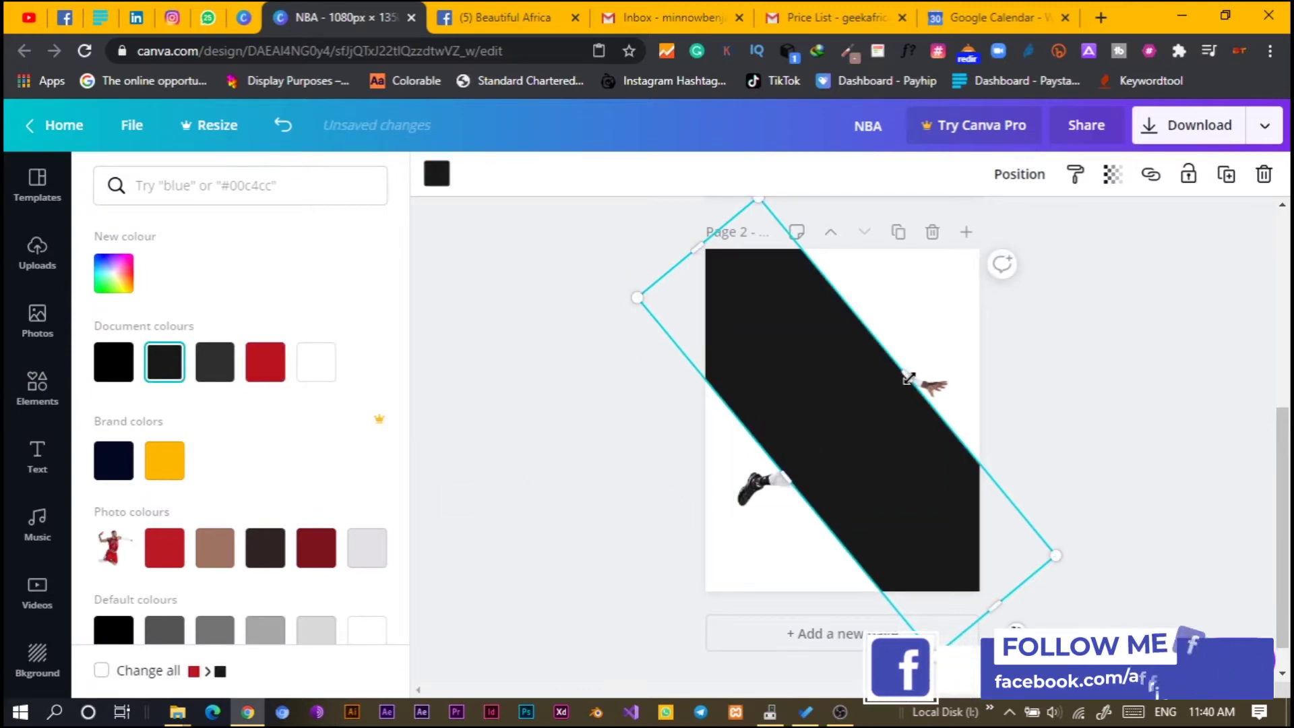
pyautogui.moveTo(905, 376); pyautogui.dragTo(911, 370)
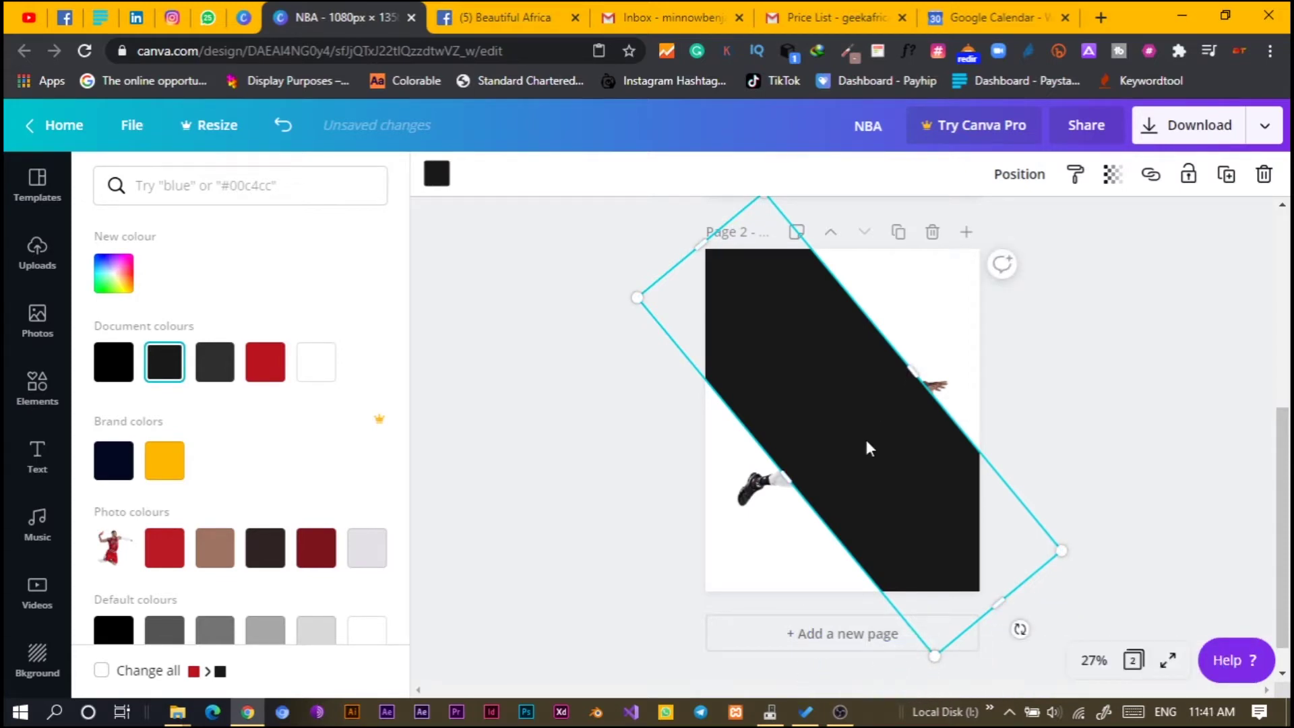
pyautogui.rightClick(867, 443)
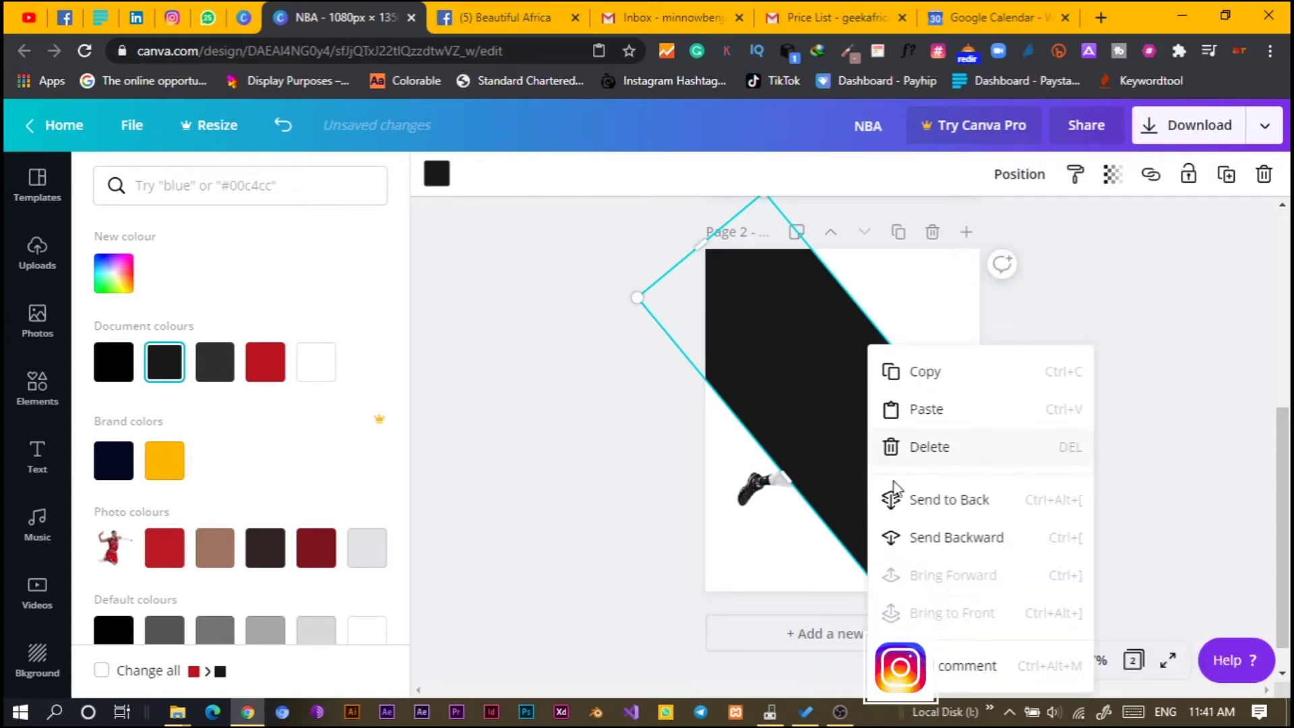
pyautogui.click(904, 498)
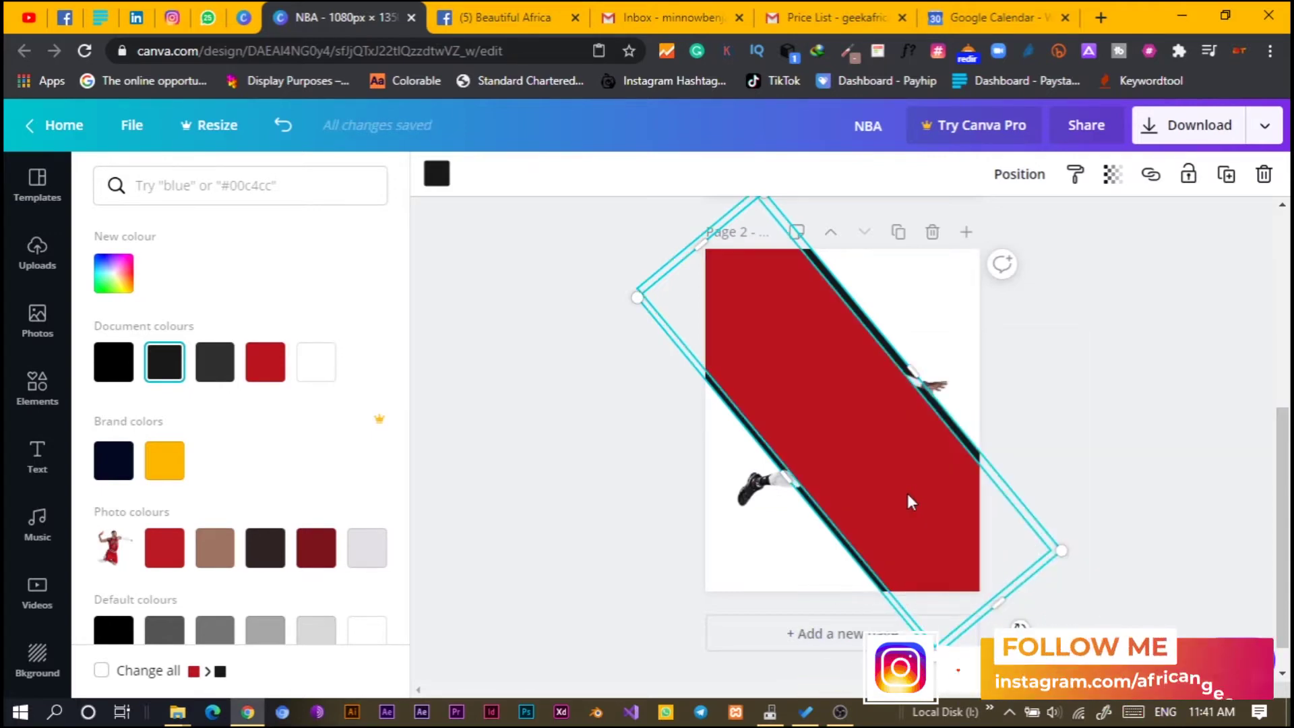
pyautogui.rightClick(860, 515)
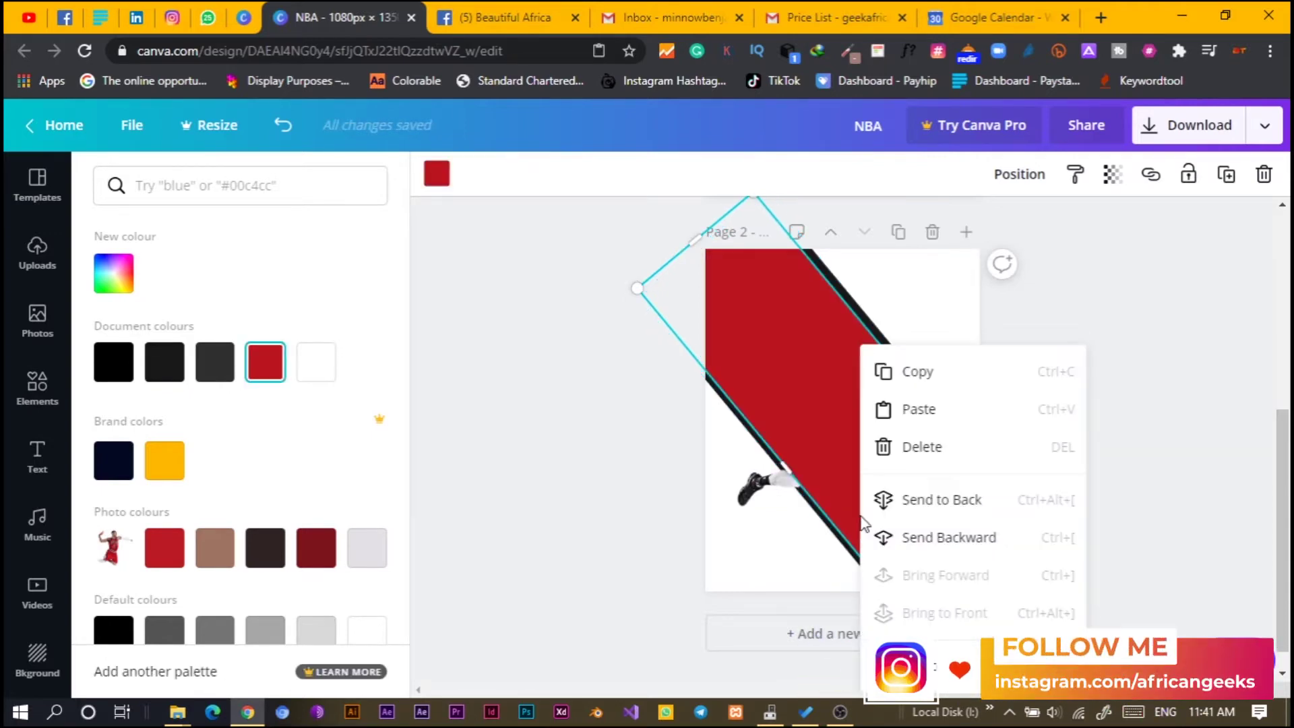
pyautogui.click(581, 603)
pyautogui.click(750, 507)
# Step: Bring the player image in front of the red and black stripes
pyautogui.rightClick(753, 509)
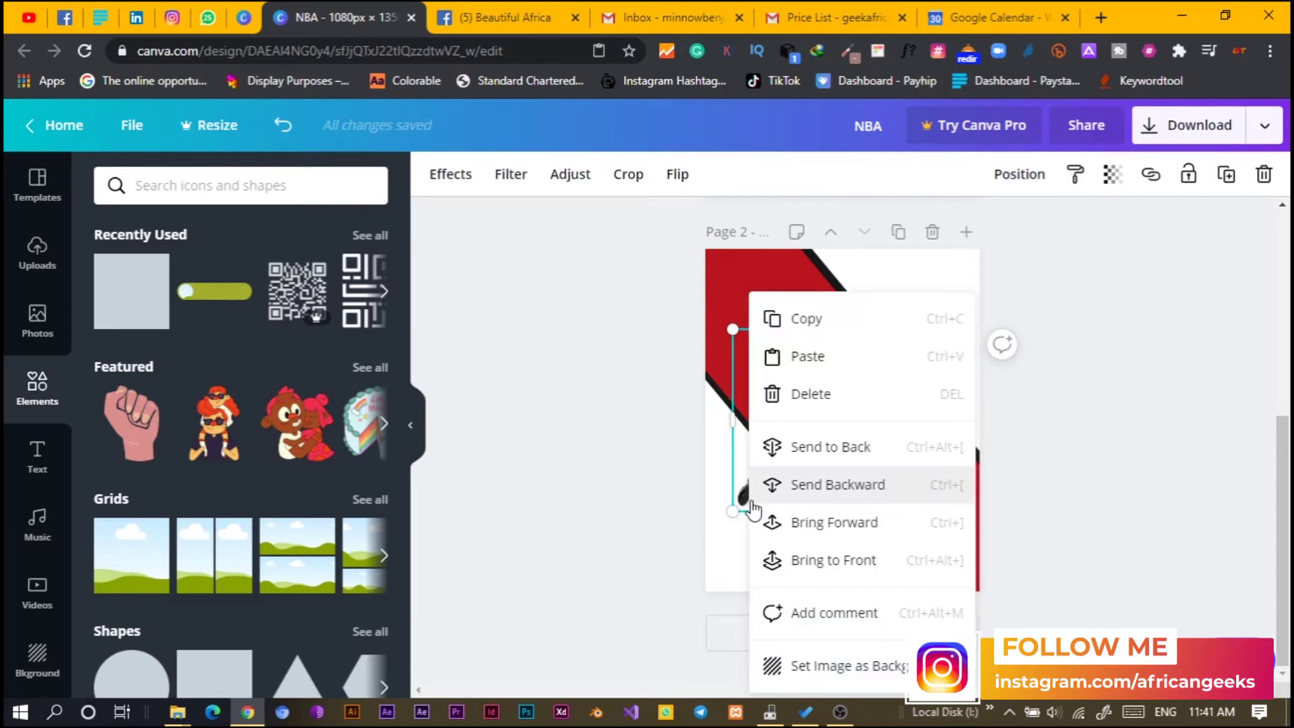
pyautogui.click(818, 560)
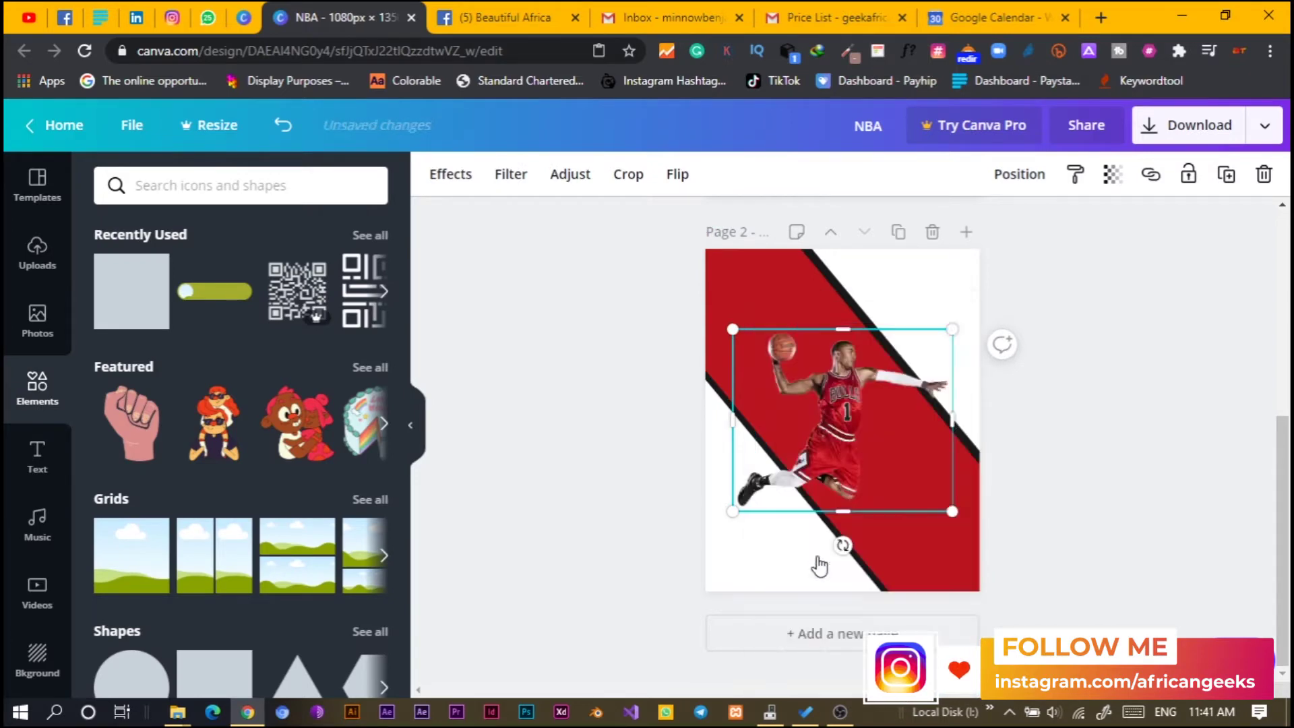
pyautogui.click(627, 511)
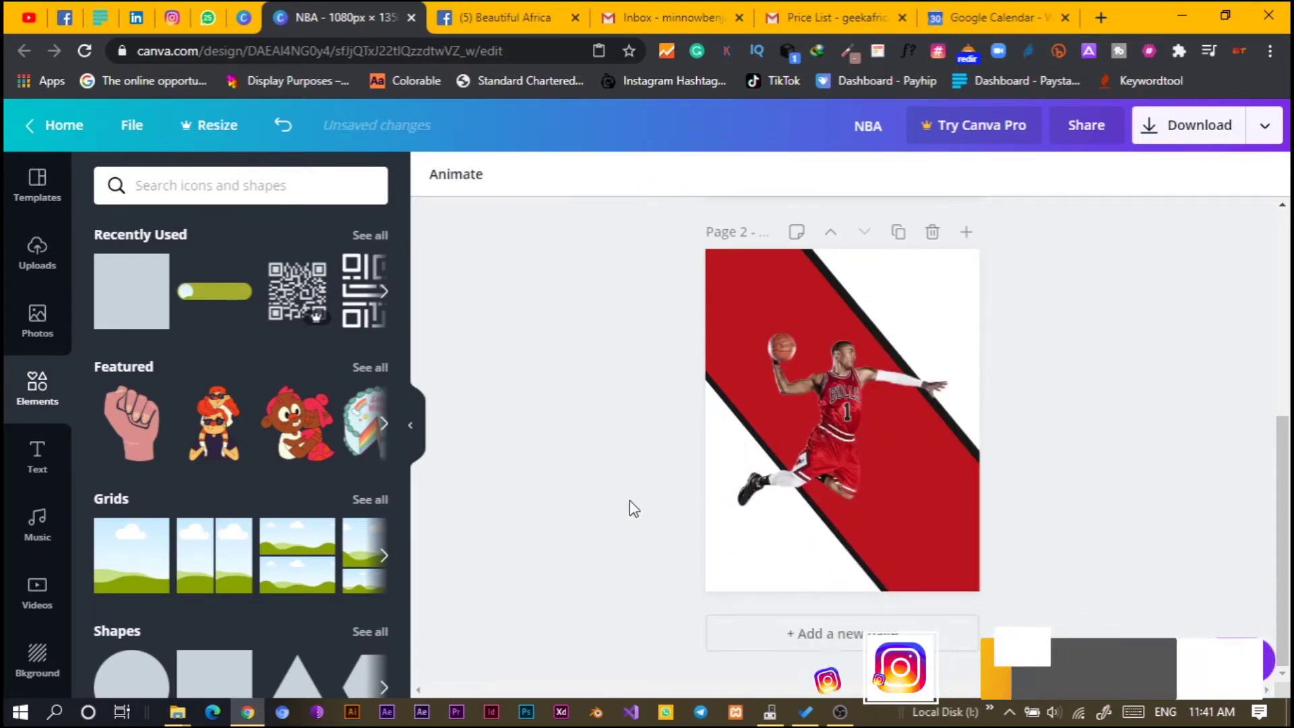
# Step: Narrow the red stripe to width 352 and adjust the black stripe to match
pyautogui.click(735, 317)
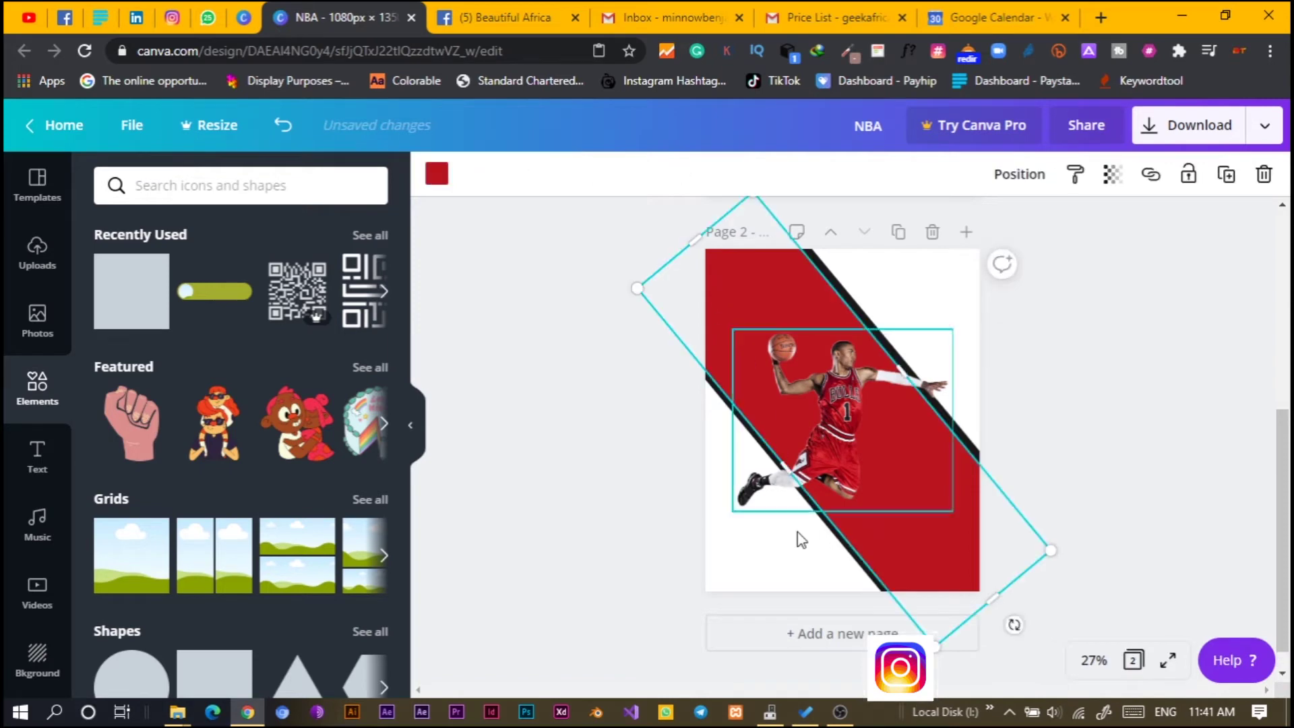
pyautogui.moveTo(790, 473); pyautogui.dragTo(810, 453)
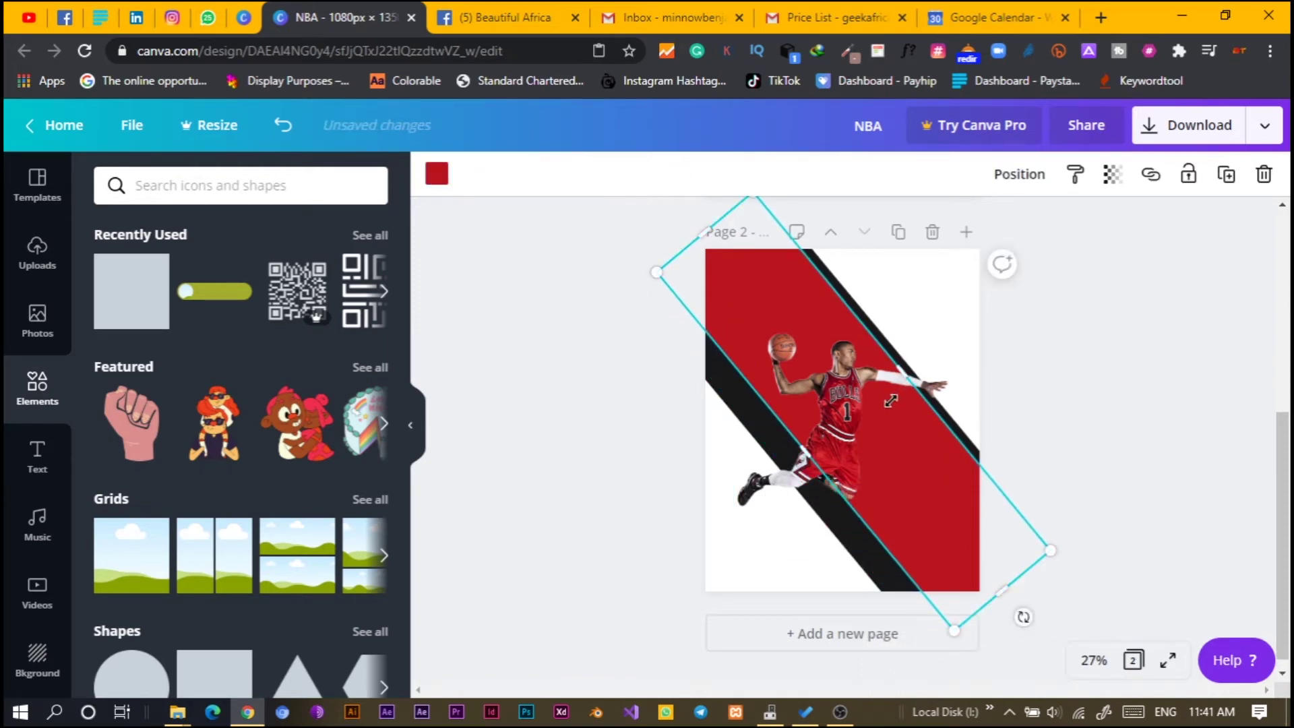
pyautogui.moveTo(891, 400); pyautogui.dragTo(889, 399)
pyautogui.click(918, 412)
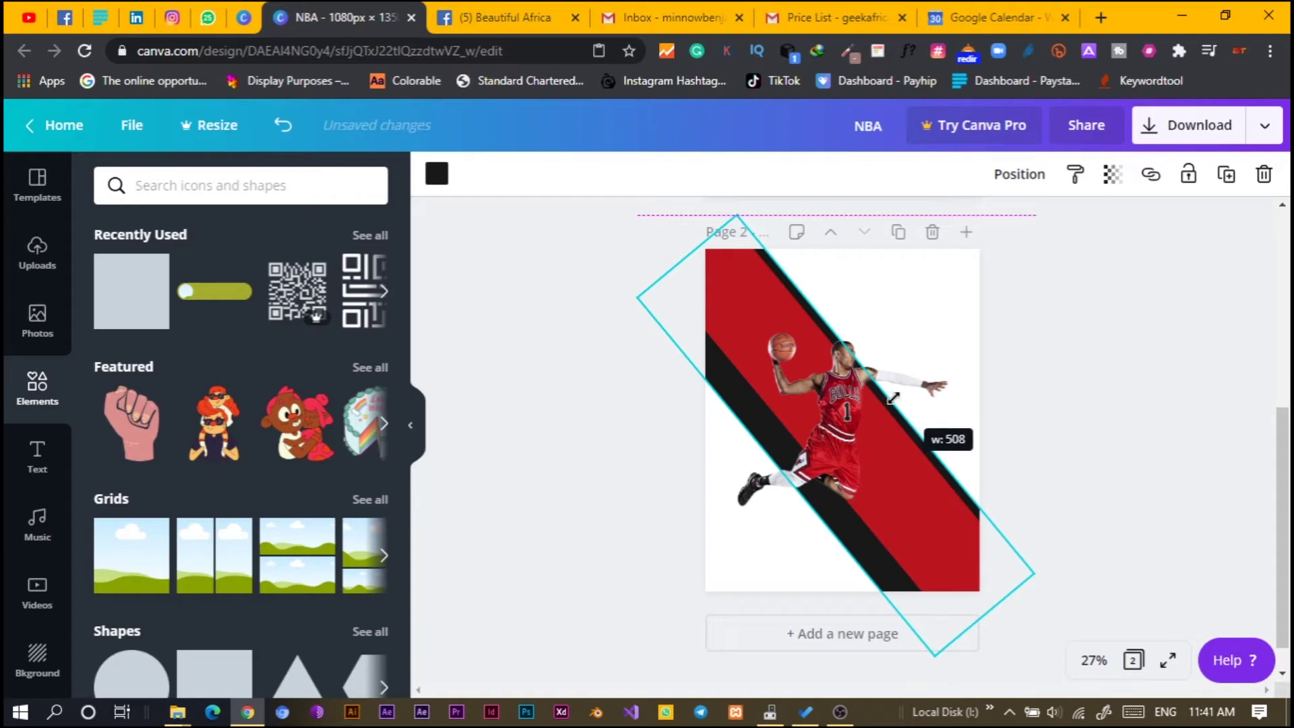
pyautogui.moveTo(894, 399); pyautogui.dragTo(883, 418)
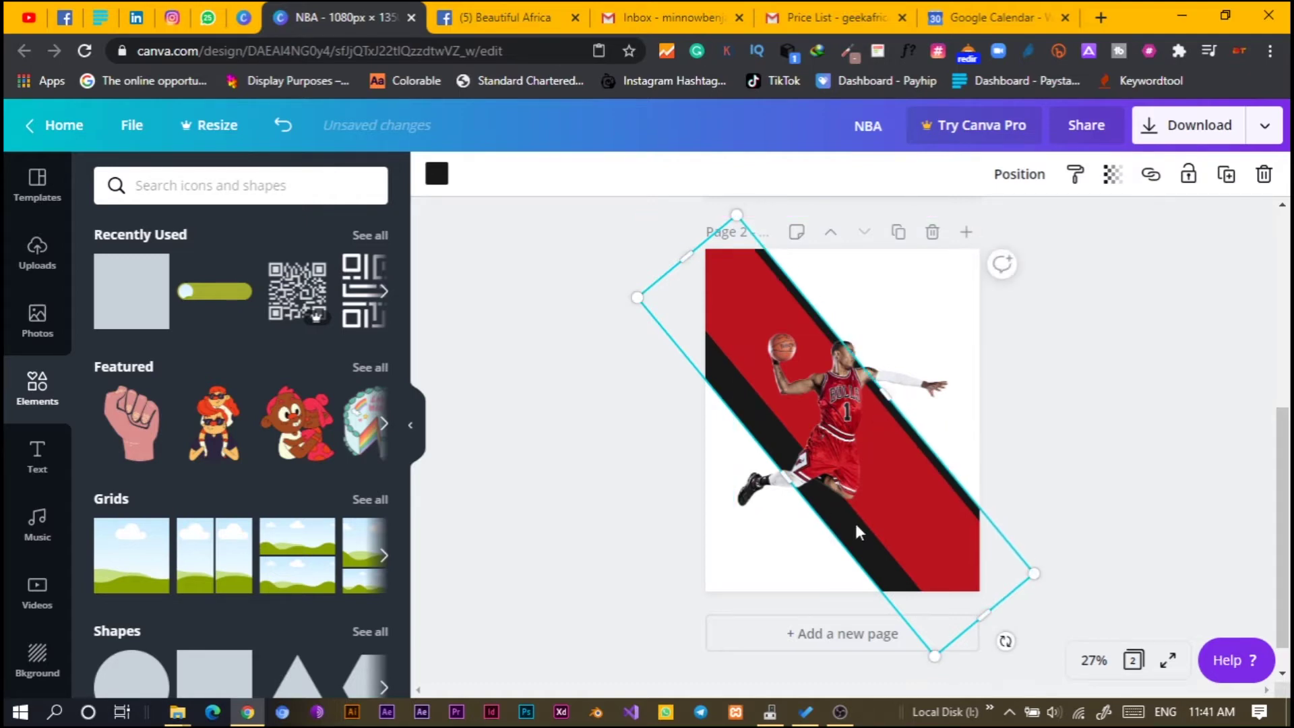
pyautogui.moveTo(797, 480); pyautogui.dragTo(807, 471)
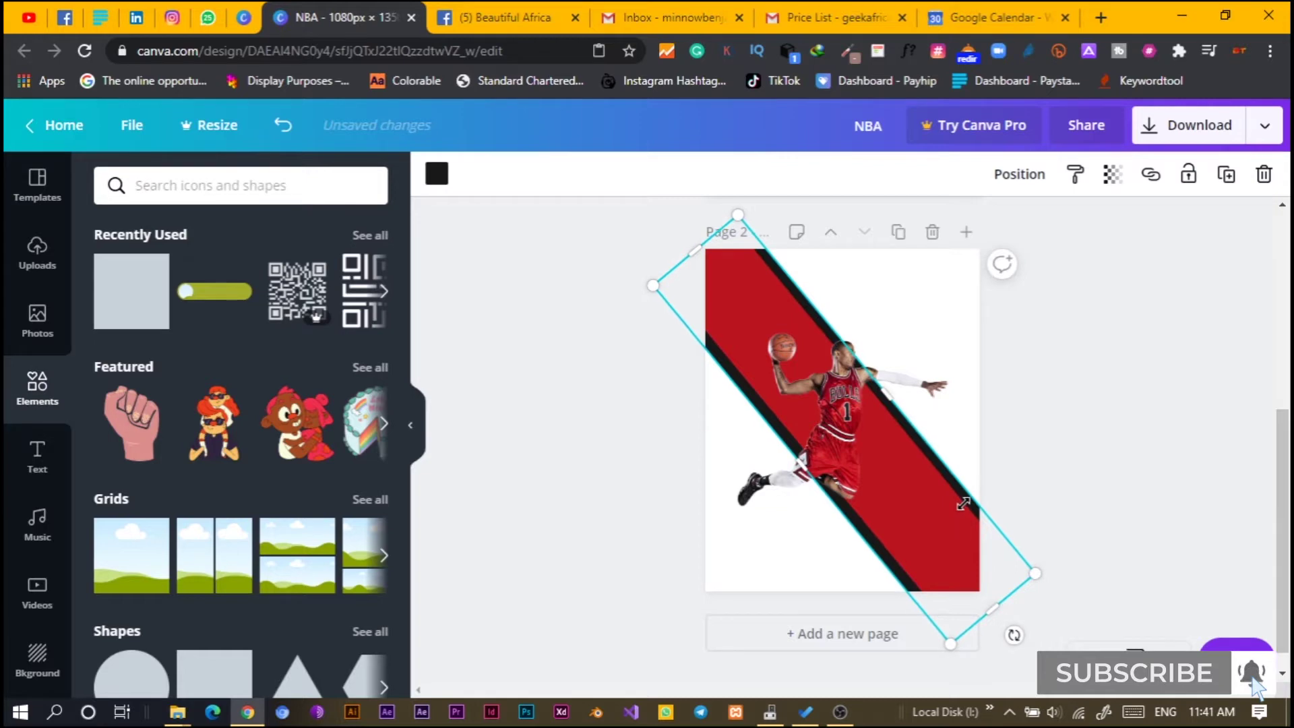
pyautogui.click(549, 481)
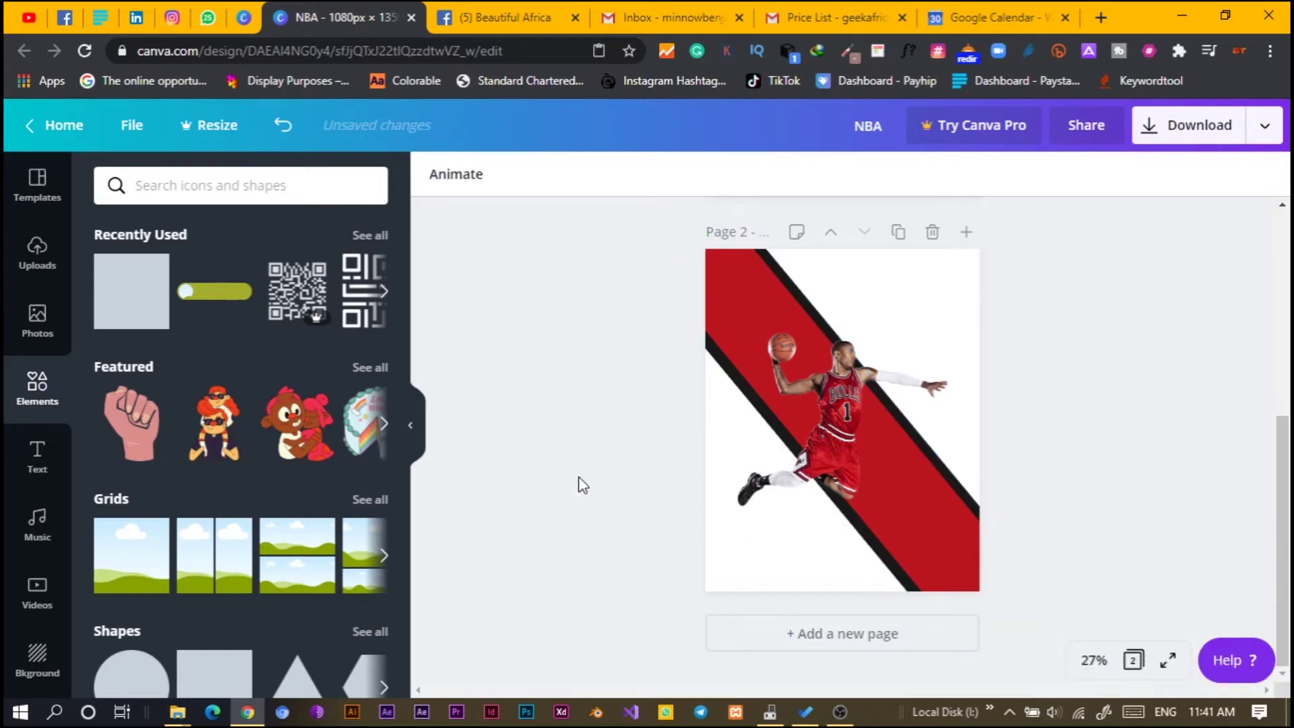
# Step: Enlarge the player image and centre it on the page
pyautogui.click(851, 426)
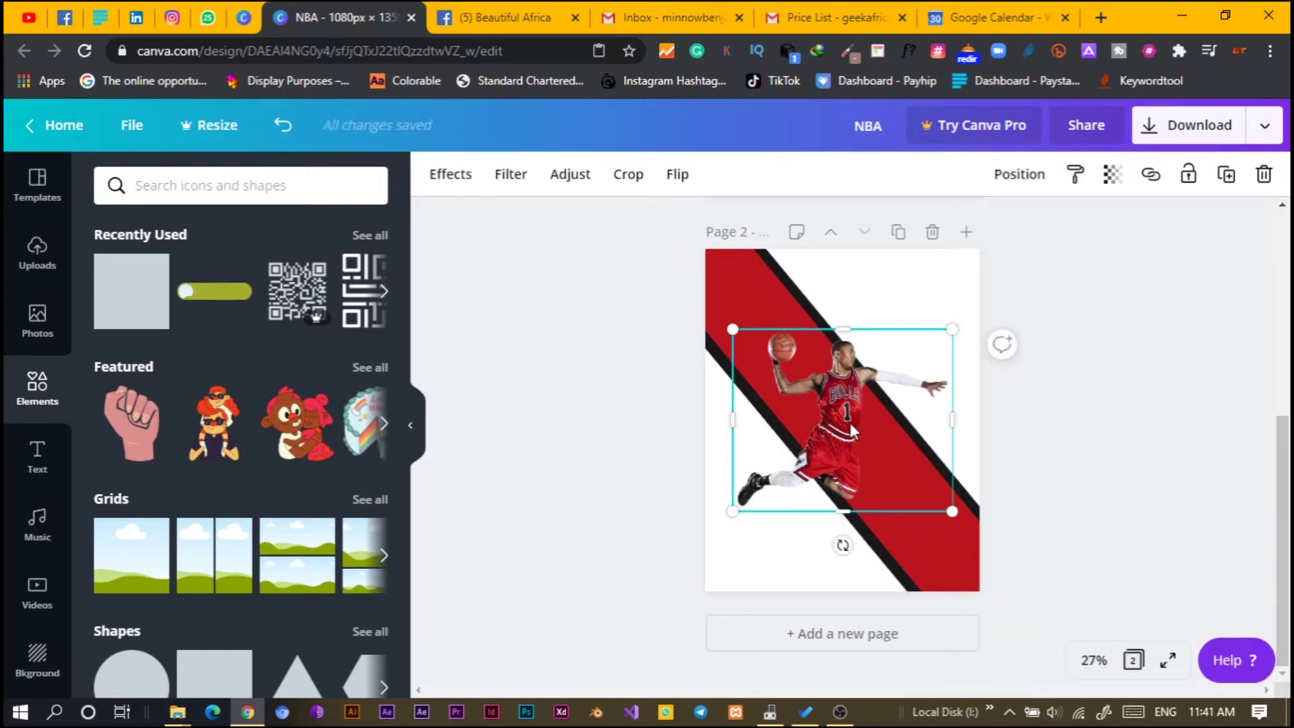
pyautogui.moveTo(952, 327); pyautogui.dragTo(962, 321)
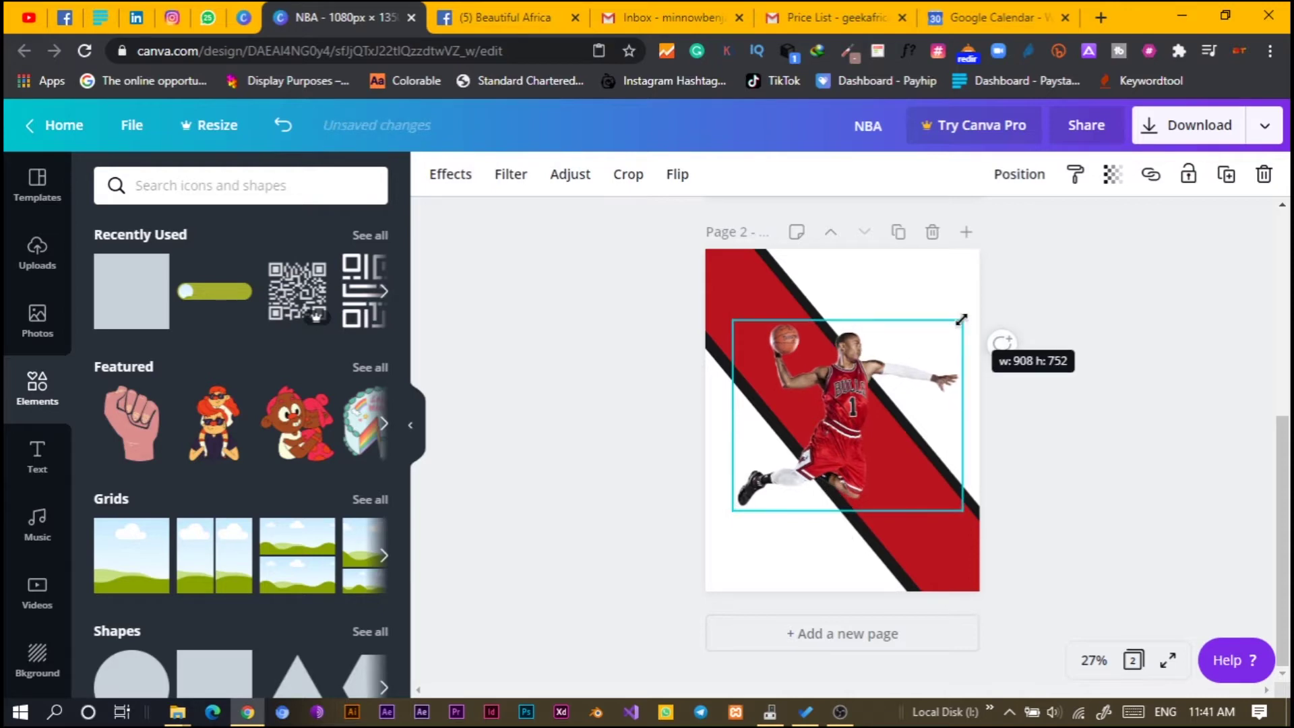
pyautogui.moveTo(731, 318); pyautogui.dragTo(726, 315)
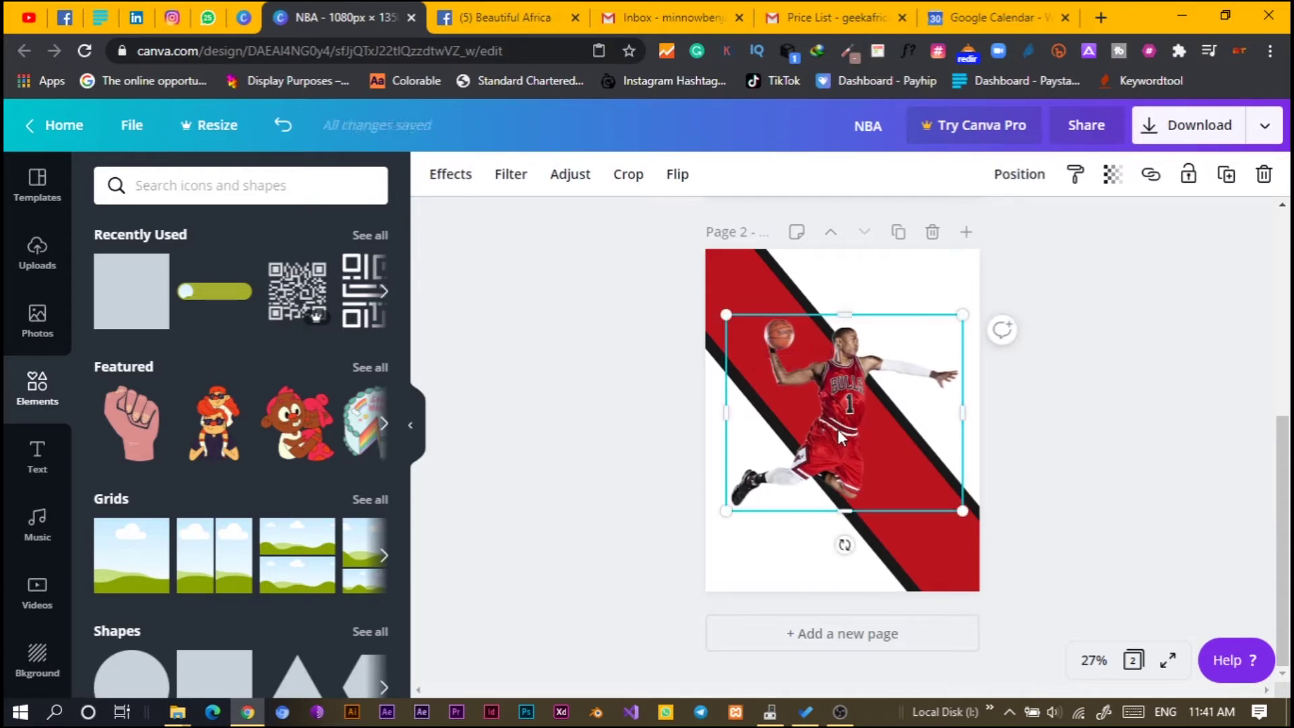
pyautogui.moveTo(839, 437); pyautogui.dragTo(836, 422)
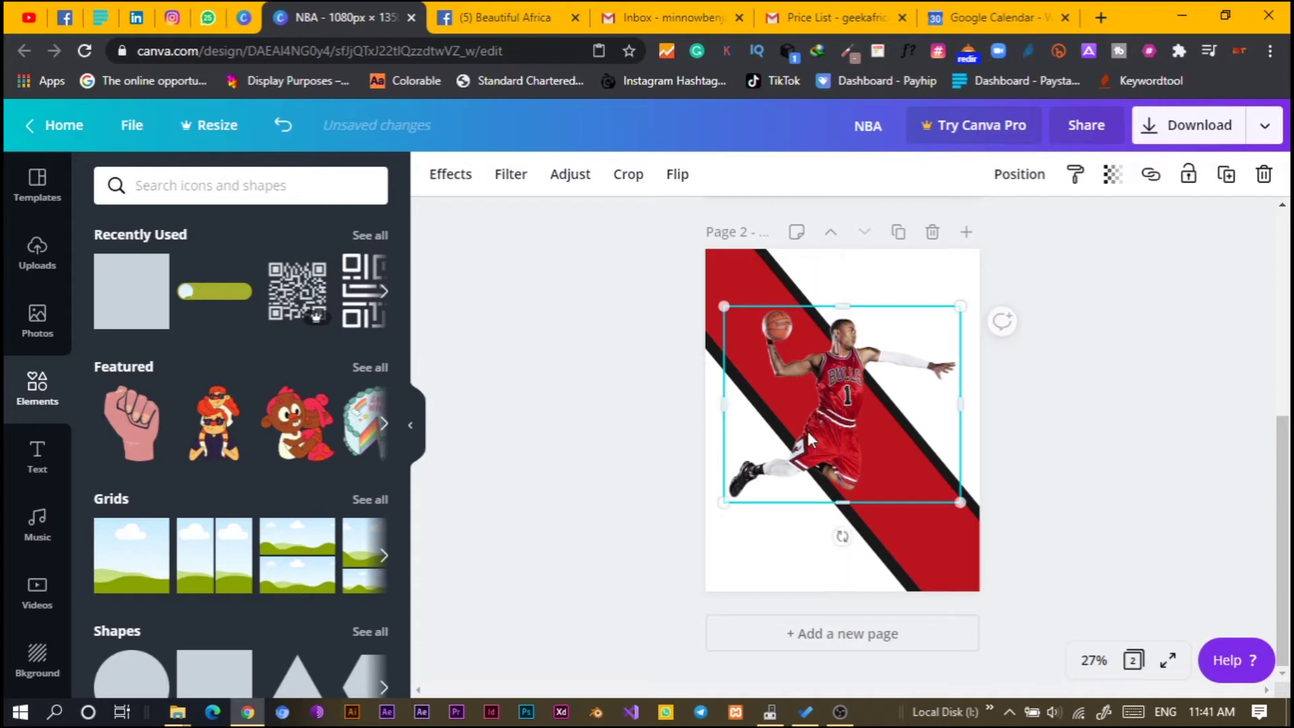
pyautogui.click(660, 475)
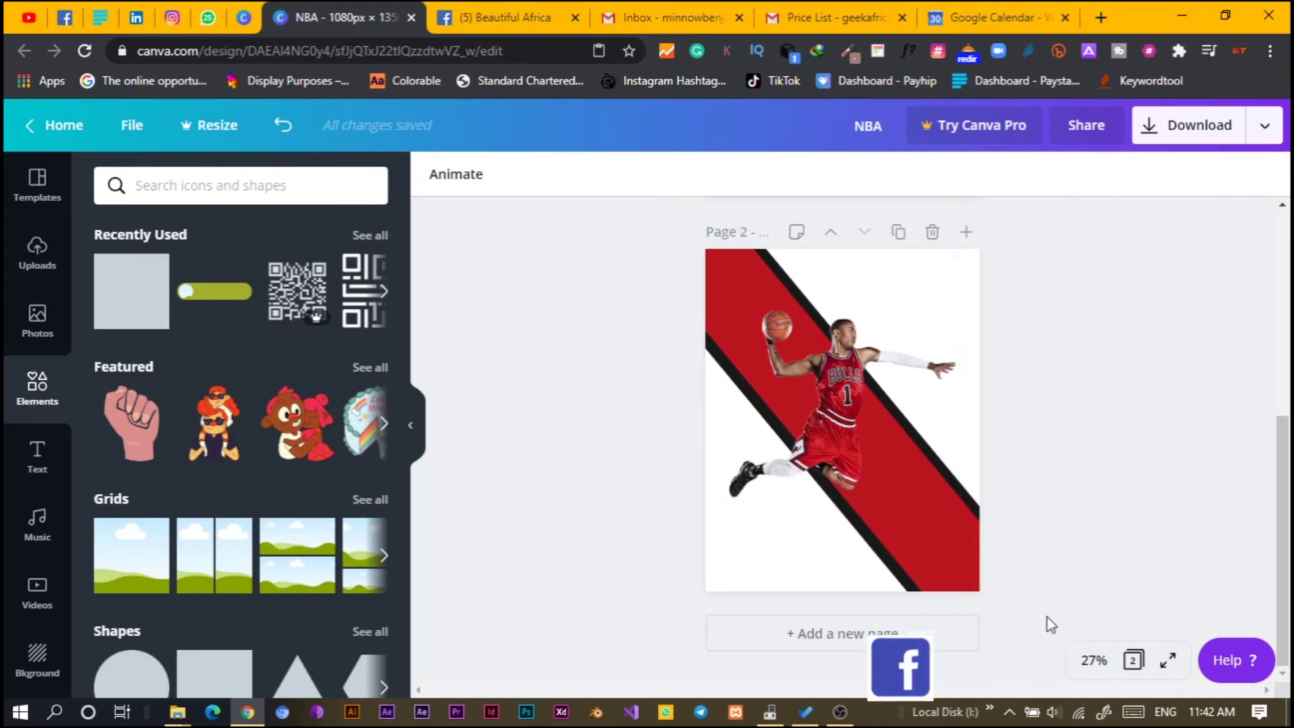
# Step: Add a text box reading 'DU' on one line, scaled up and moved toward the top
pyautogui.click(797, 567)
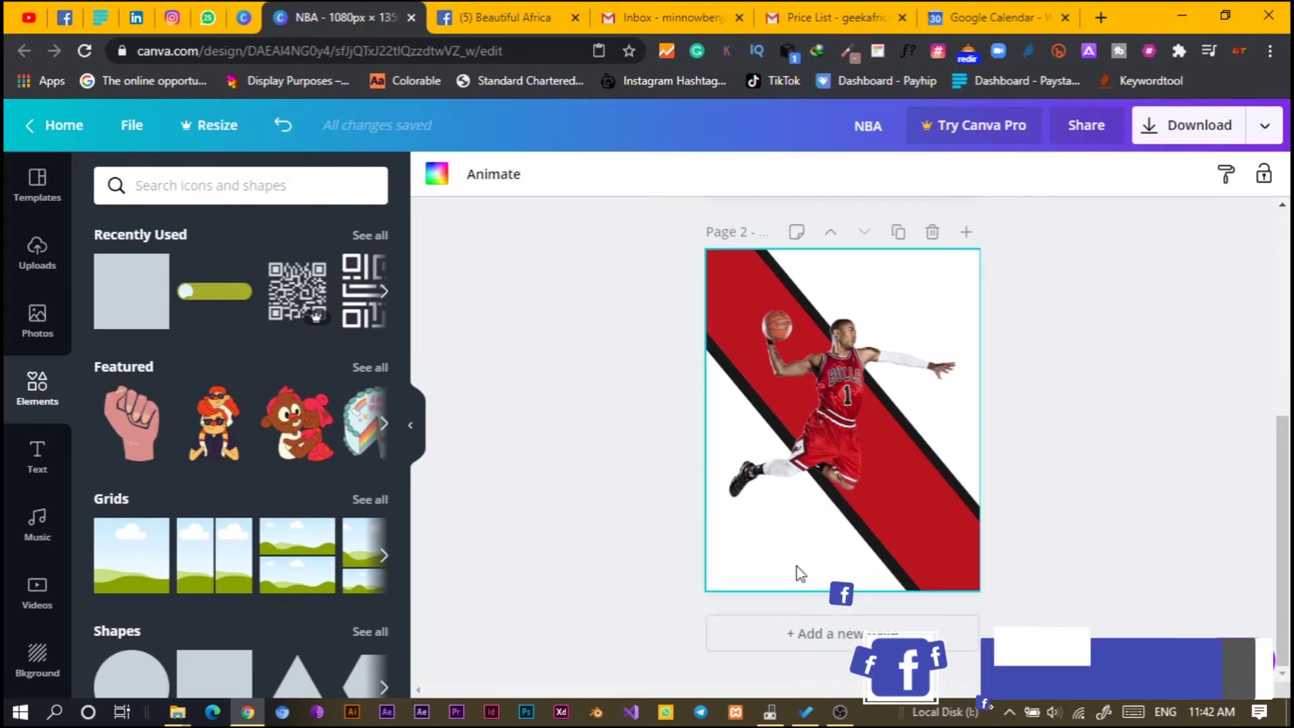
pyautogui.press('t')
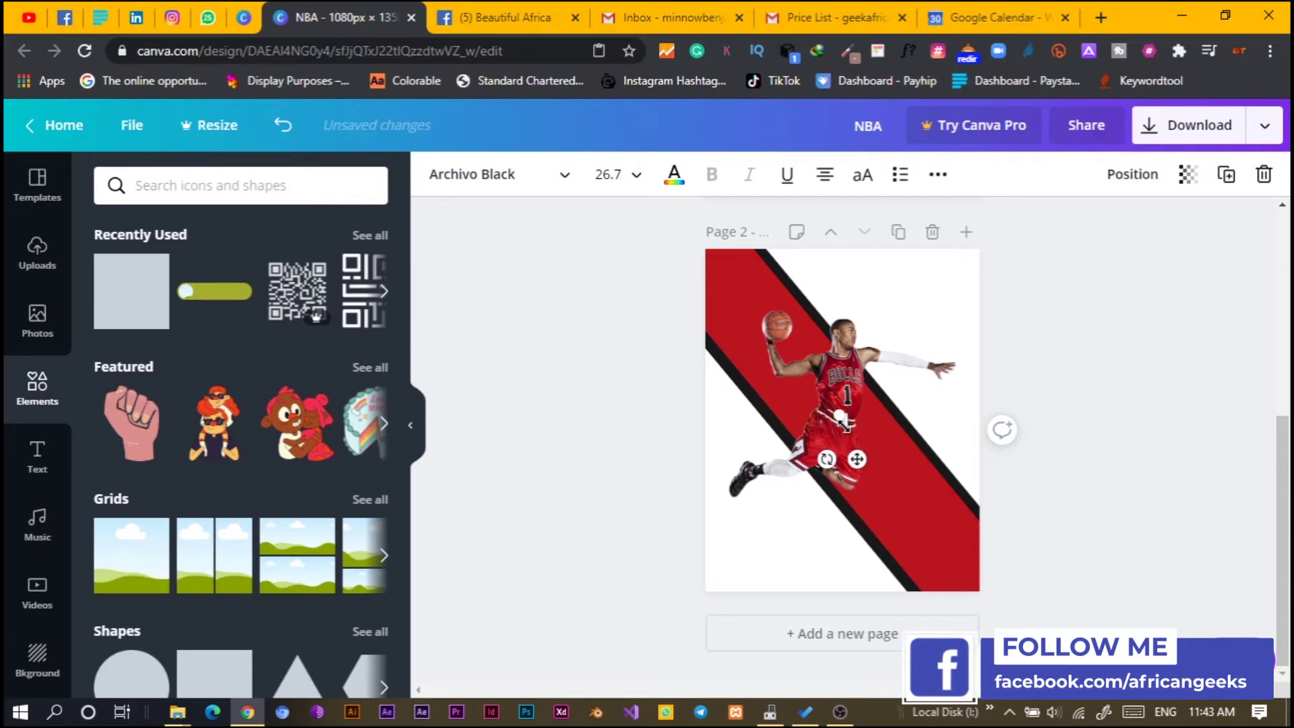
pyautogui.moveTo(893, 426); pyautogui.dragTo(968, 530)
pyautogui.click(943, 509)
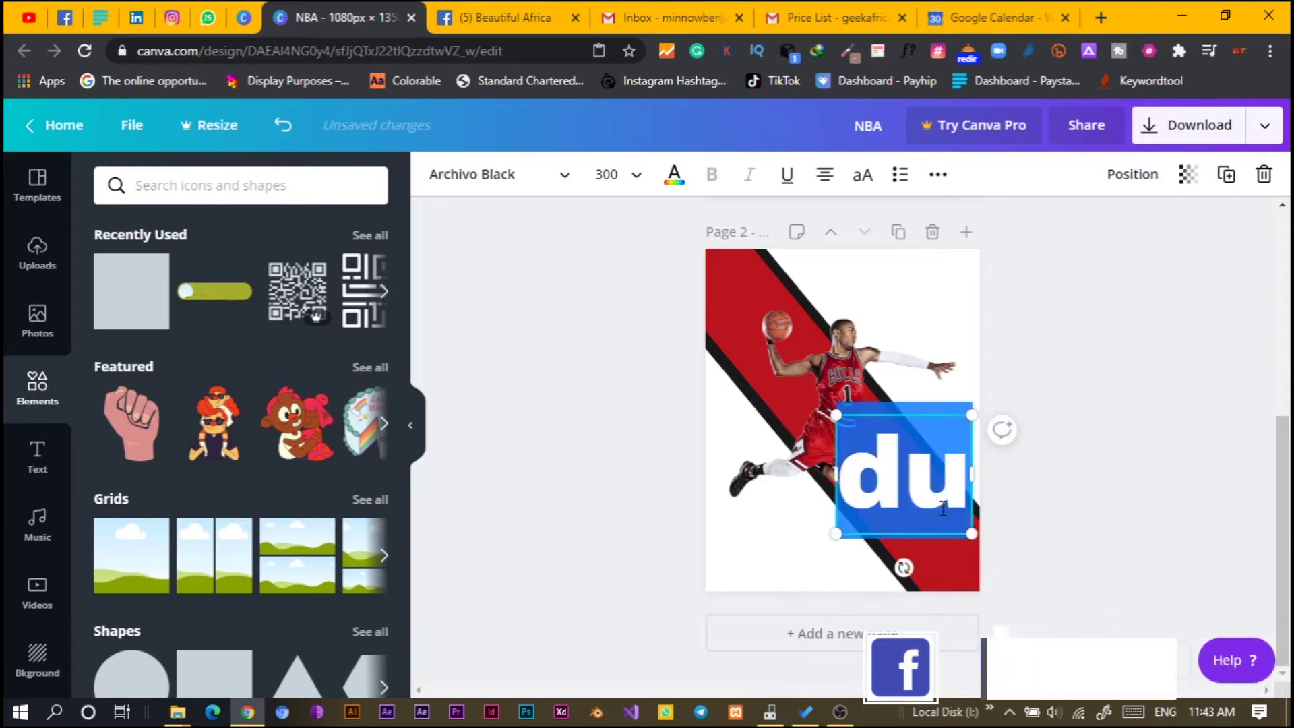
pyautogui.write('DU')
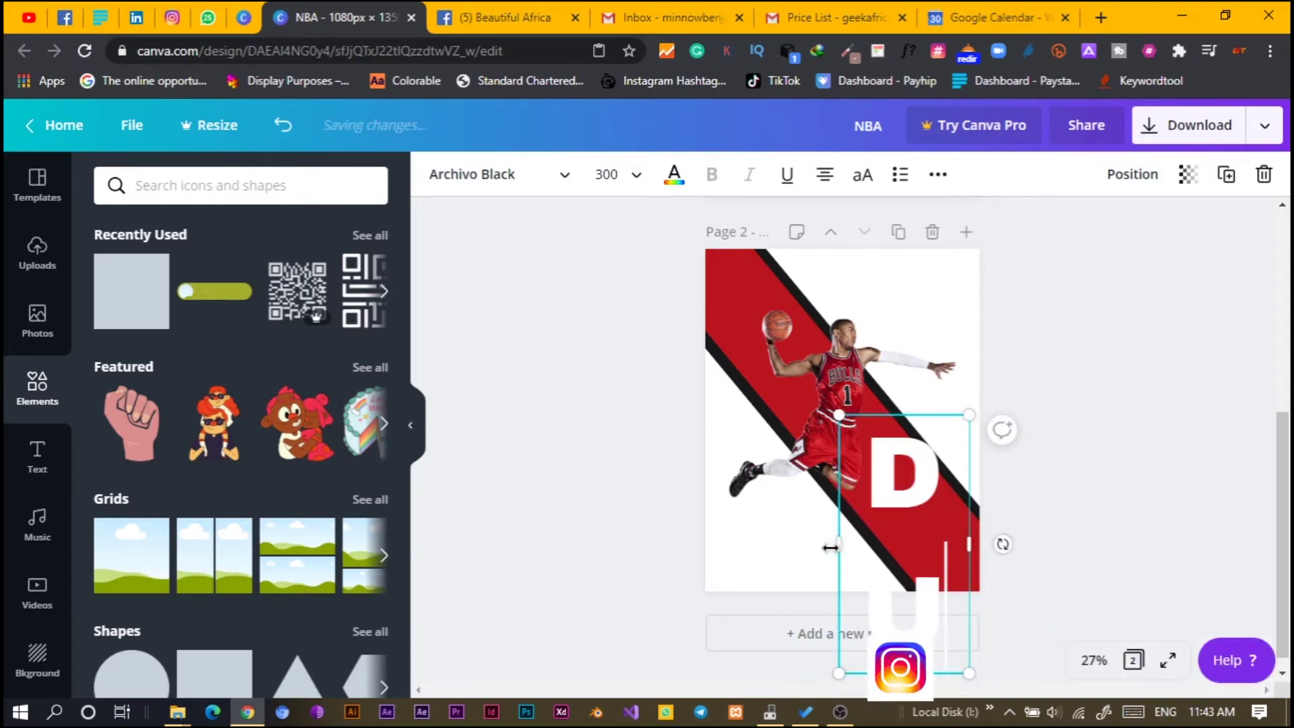
pyautogui.moveTo(834, 546); pyautogui.dragTo(803, 549)
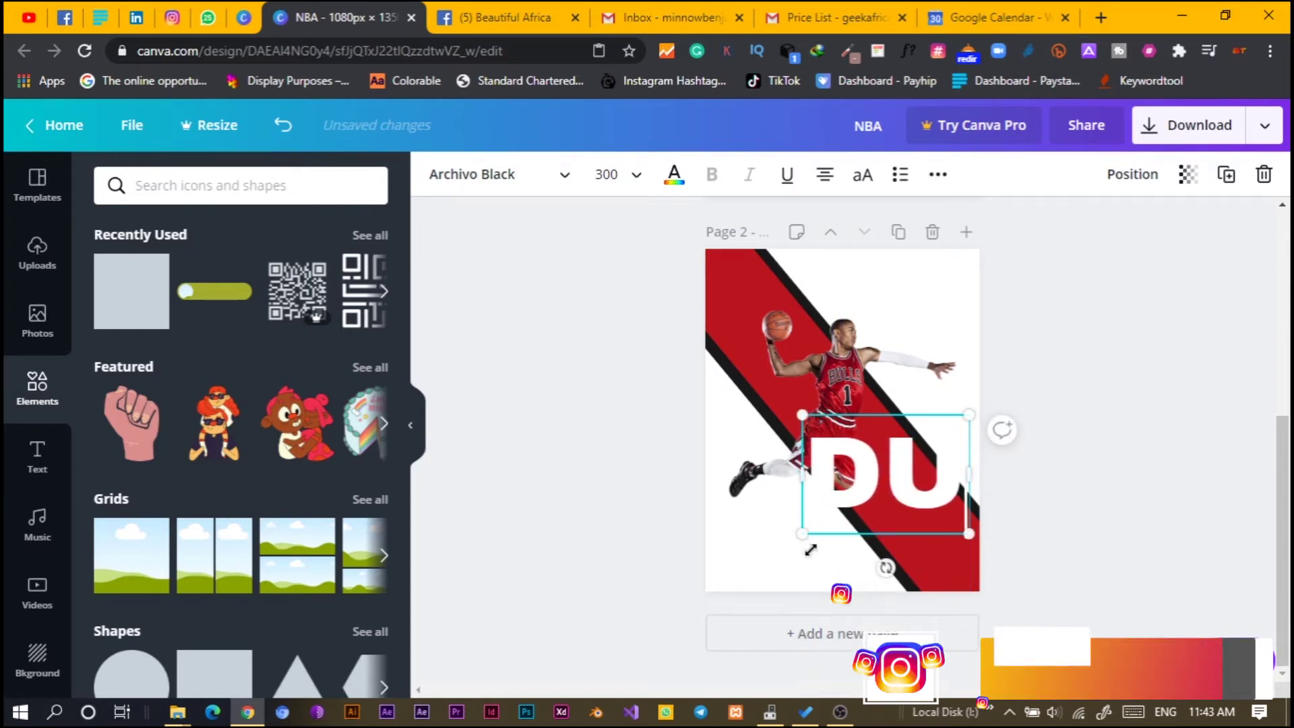
pyautogui.moveTo(799, 414); pyautogui.dragTo(689, 480)
pyautogui.moveTo(826, 461); pyautogui.dragTo(811, 388)
# Step: Colour the DU text #070707, enlarge it to size 431, and move it higher
pyautogui.click(674, 174)
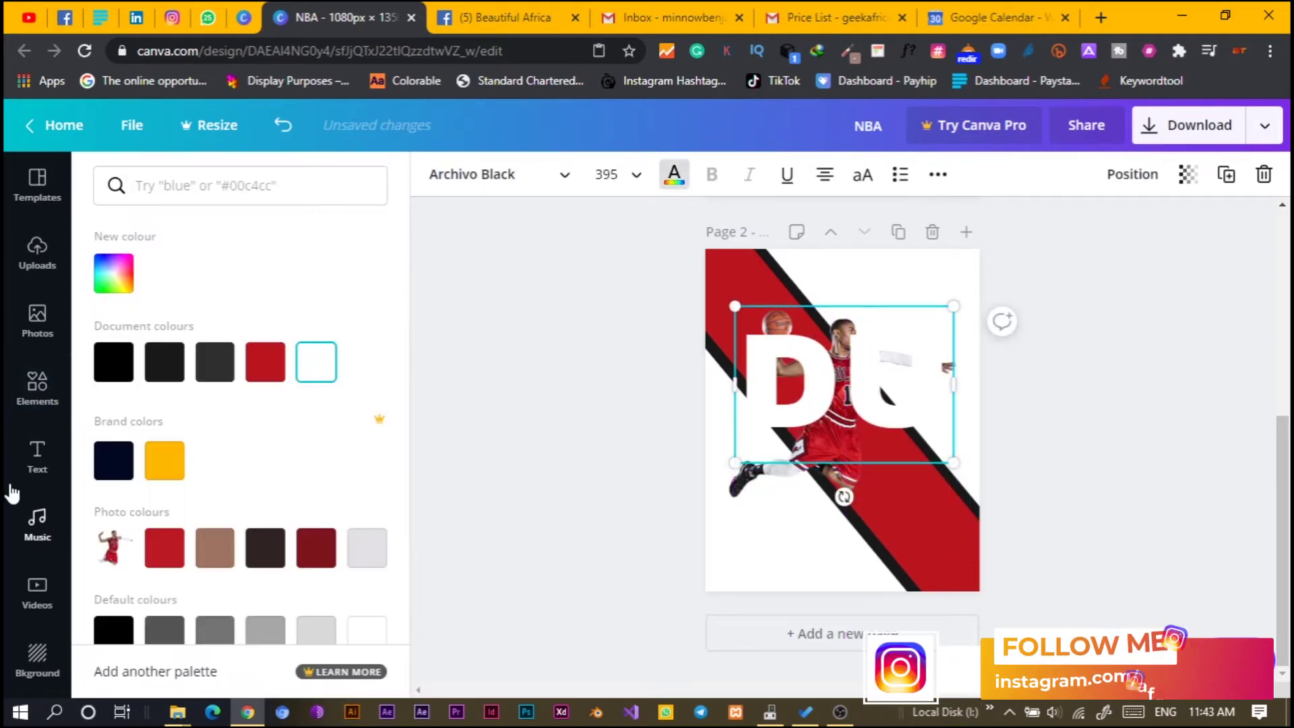
pyautogui.click(164, 364)
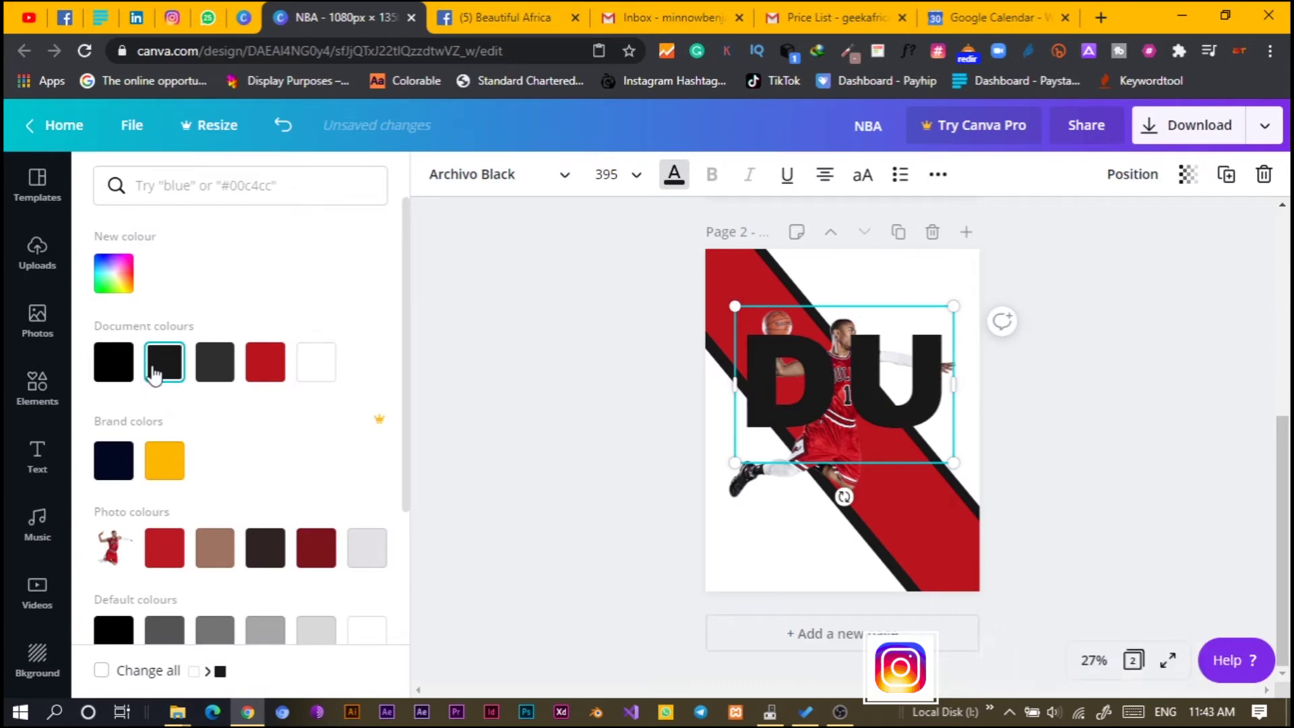
pyautogui.click(121, 291)
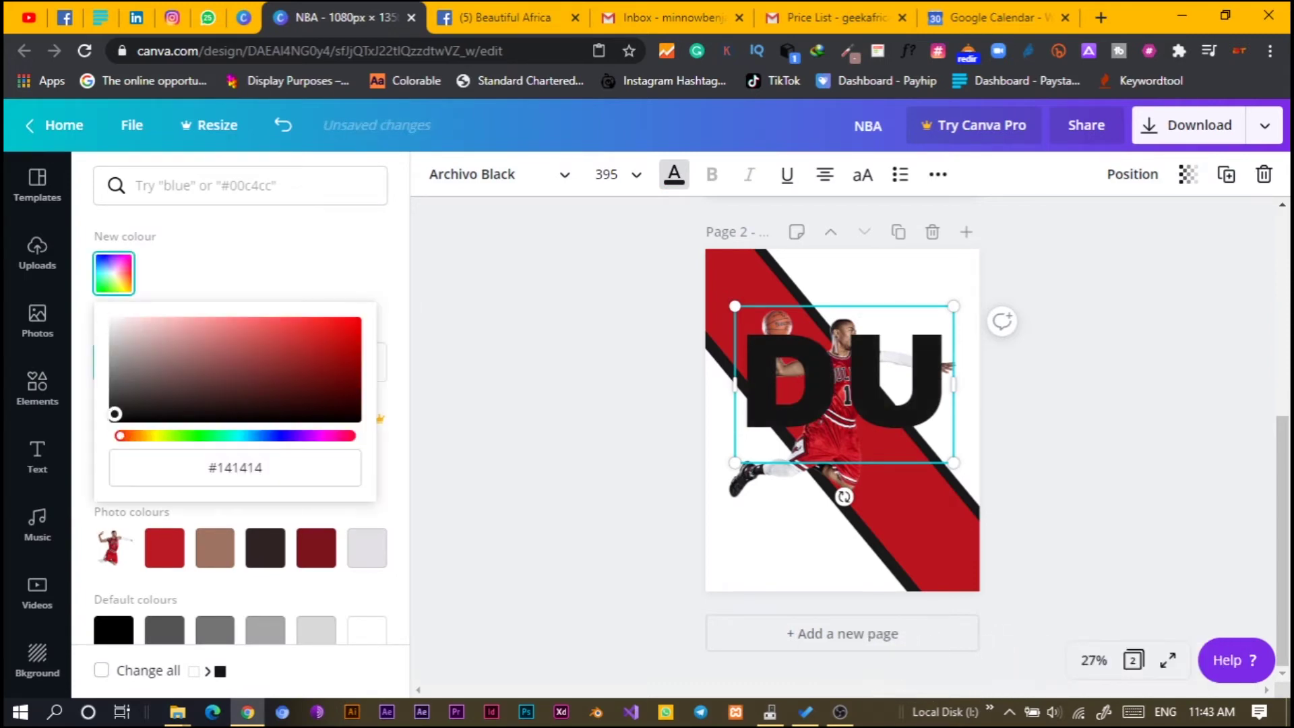
pyautogui.moveTo(115, 413); pyautogui.dragTo(116, 417)
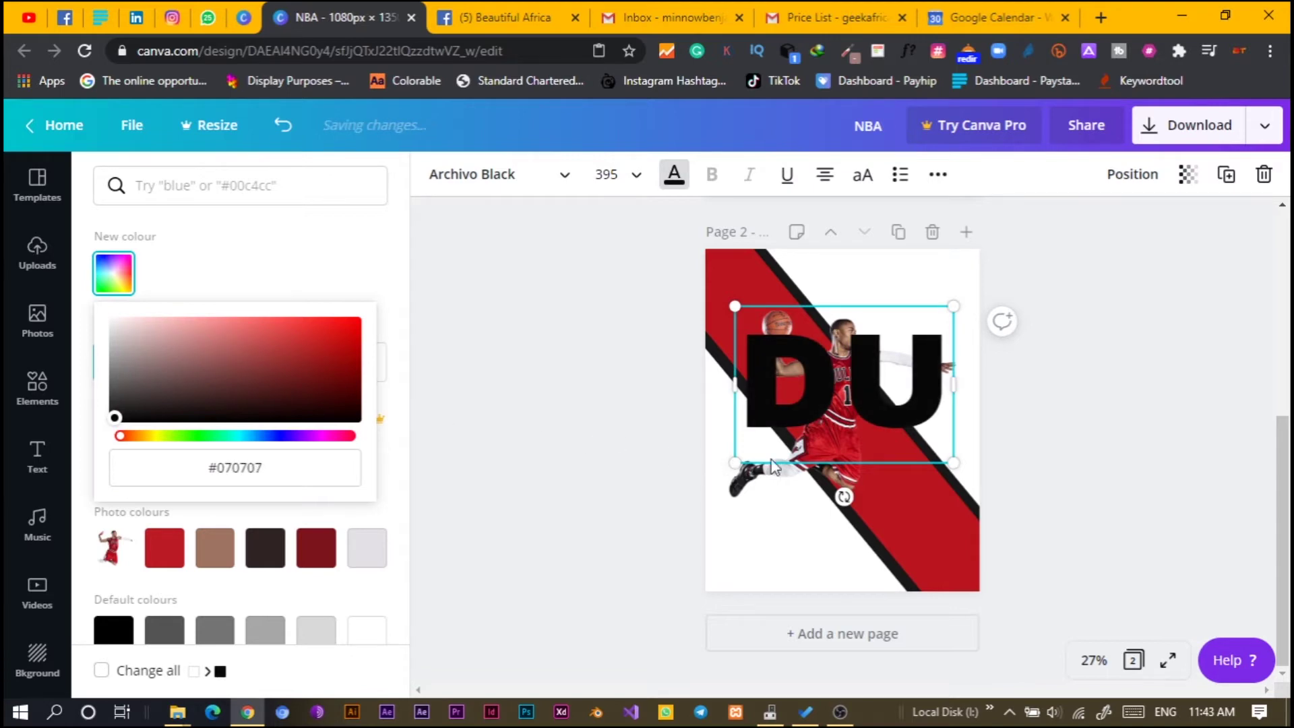
pyautogui.moveTo(953, 385); pyautogui.dragTo(953, 382)
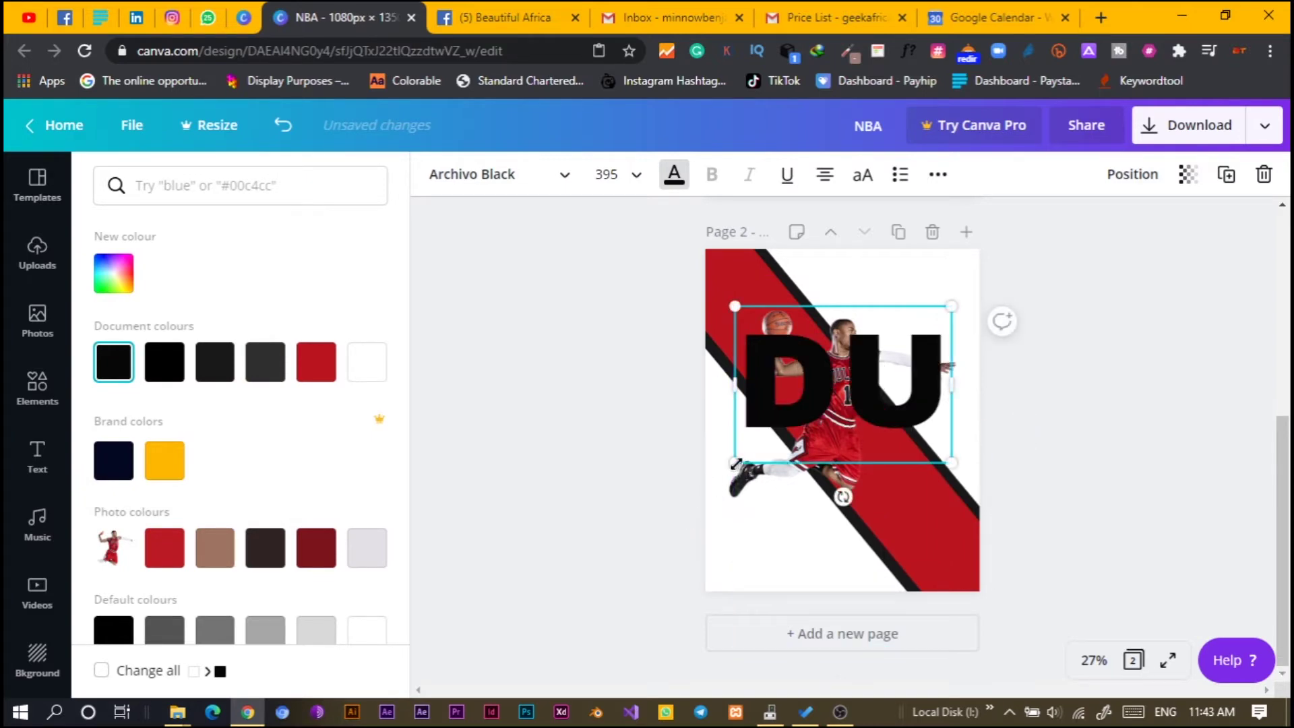
pyautogui.moveTo(736, 463); pyautogui.dragTo(723, 472)
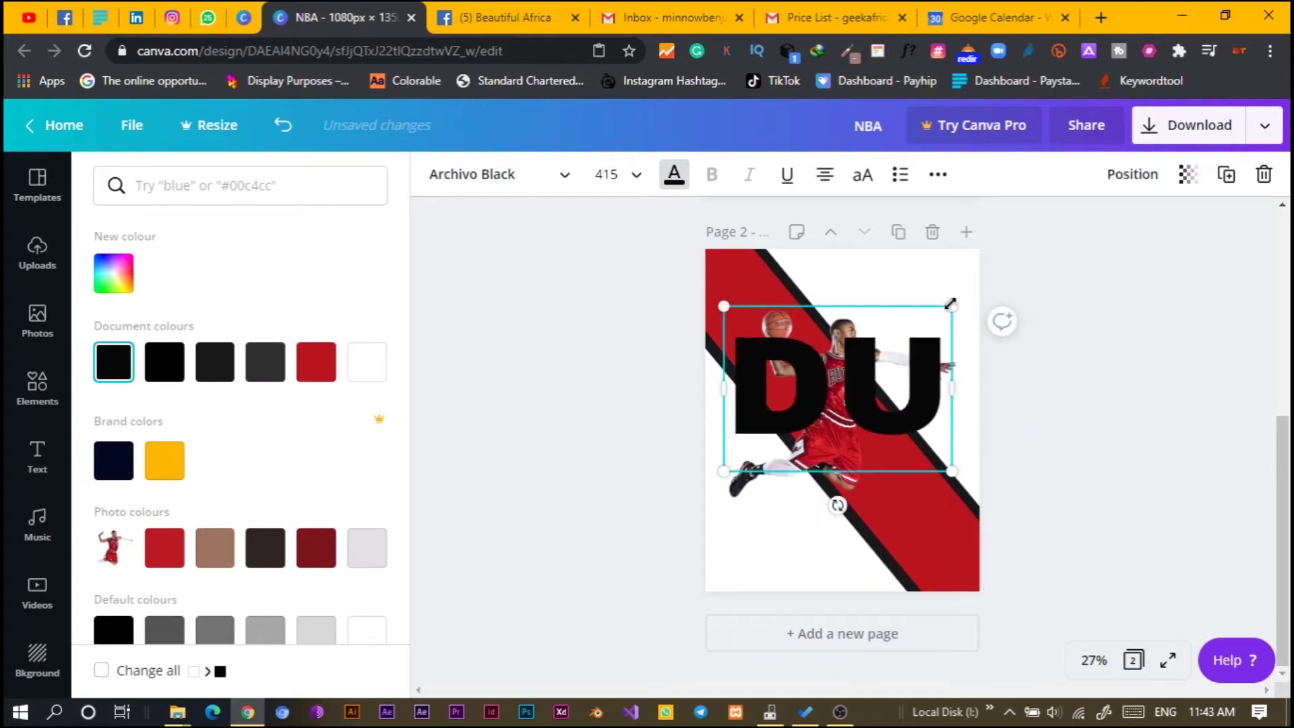
pyautogui.moveTo(950, 304); pyautogui.dragTo(960, 300)
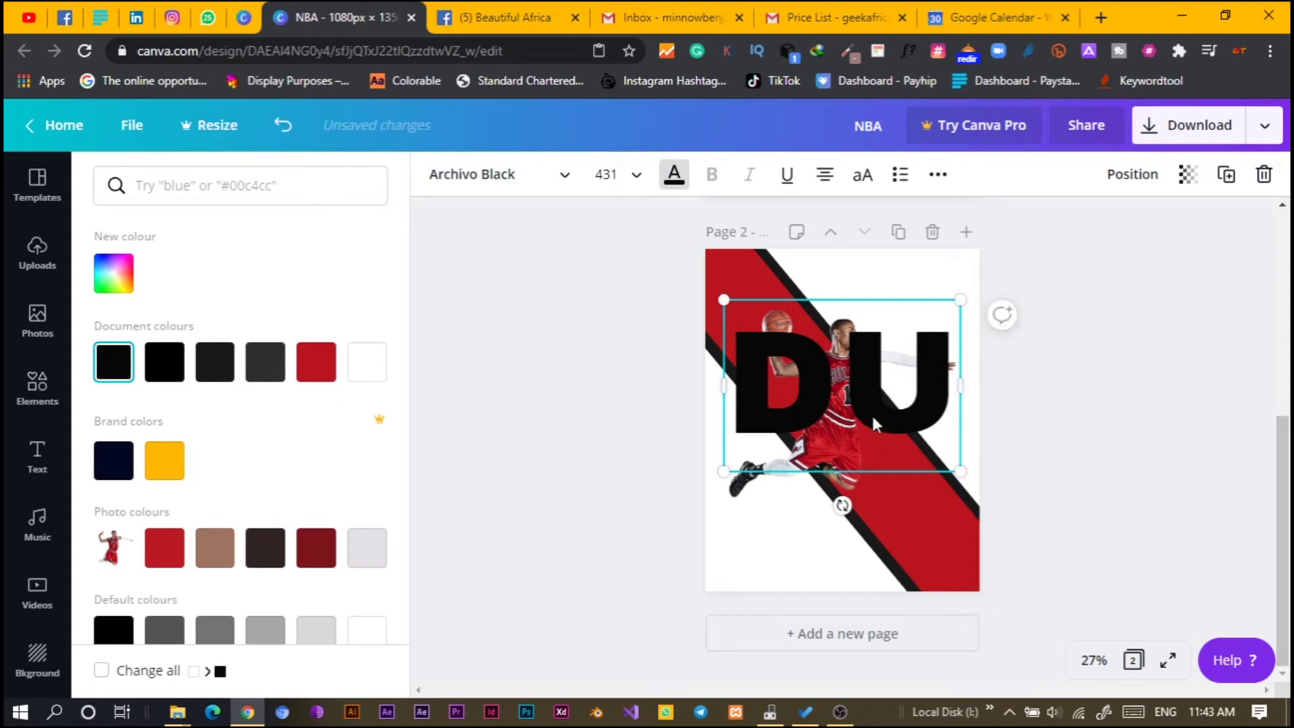
pyautogui.moveTo(873, 419); pyautogui.dragTo(877, 402)
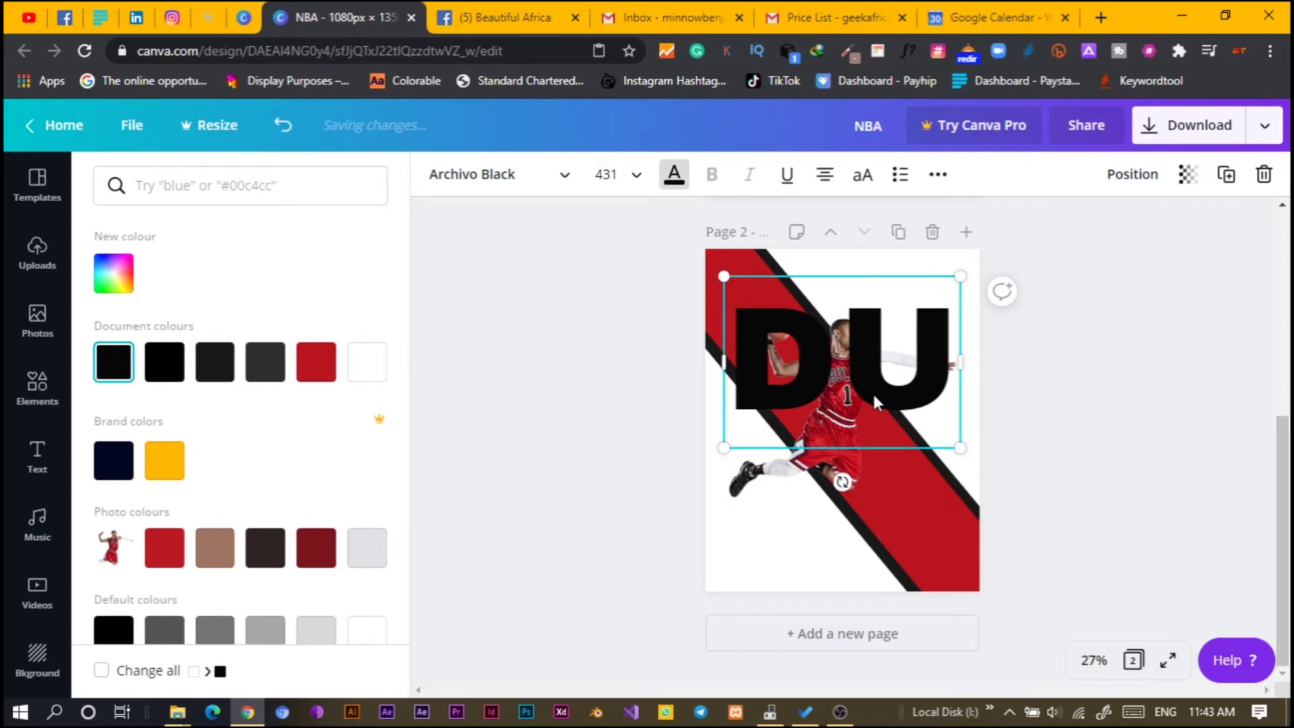
# Step: Duplicate DU below itself, retype the copy as 'NK', and fit it on one line
pyautogui.hotkey('ctrl', 'd')
pyautogui.moveTo(868, 430); pyautogui.dragTo(866, 499)
pyautogui.doubleClick(868, 499)
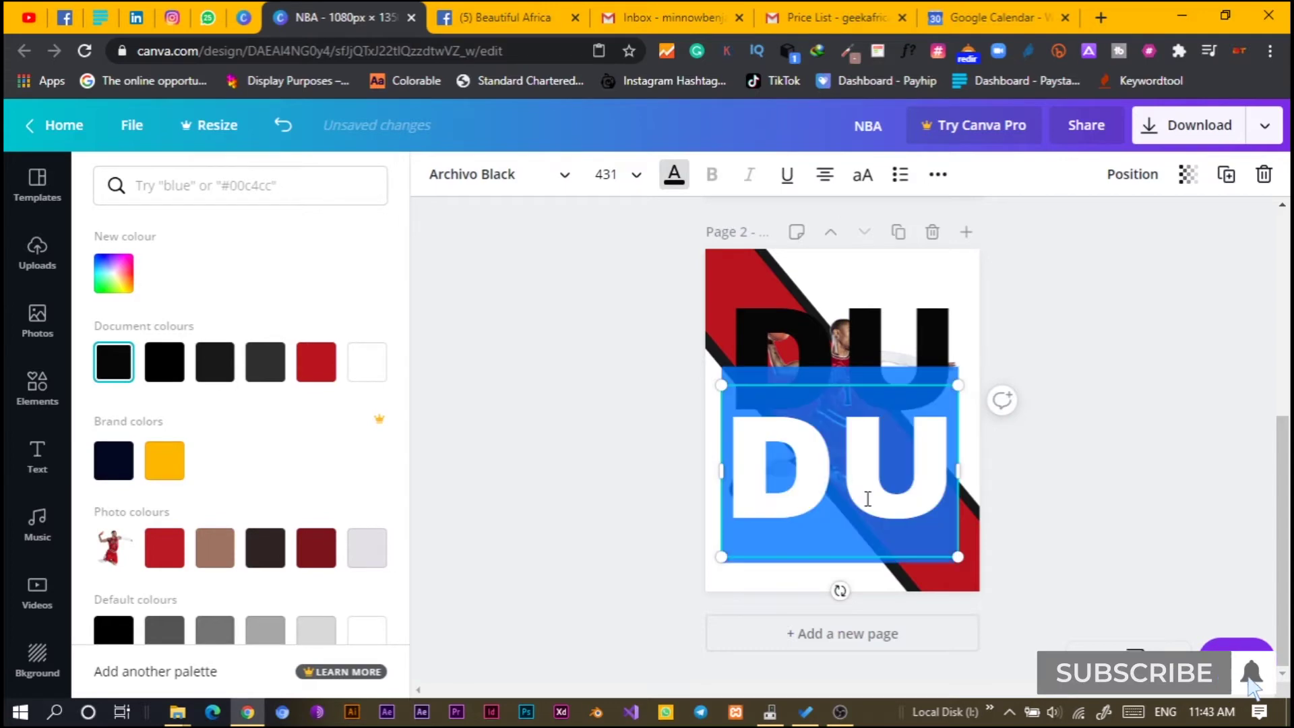
pyautogui.write('N')
pyautogui.press('Return')
pyautogui.write('K')
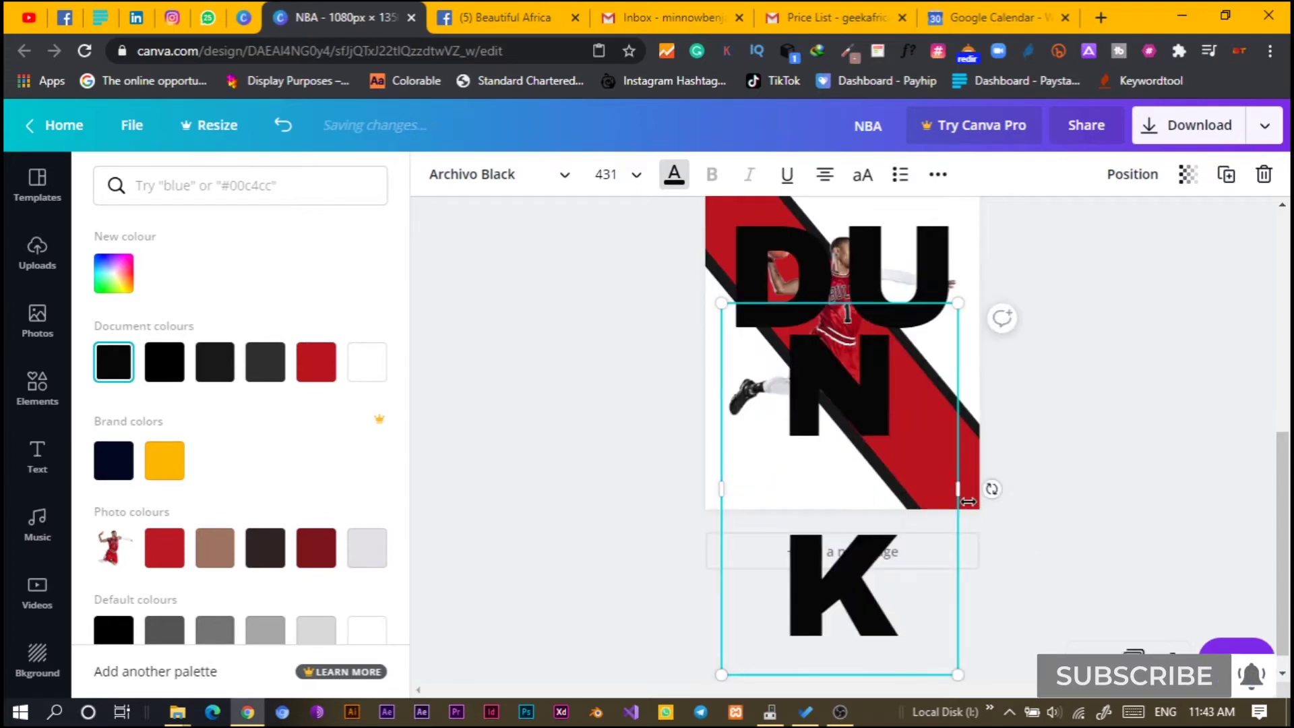
pyautogui.moveTo(960, 495); pyautogui.dragTo(983, 494)
pyautogui.moveTo(979, 557); pyautogui.dragTo(971, 554)
# Step: Layer the DU text behind the player photo
pyautogui.click(823, 326)
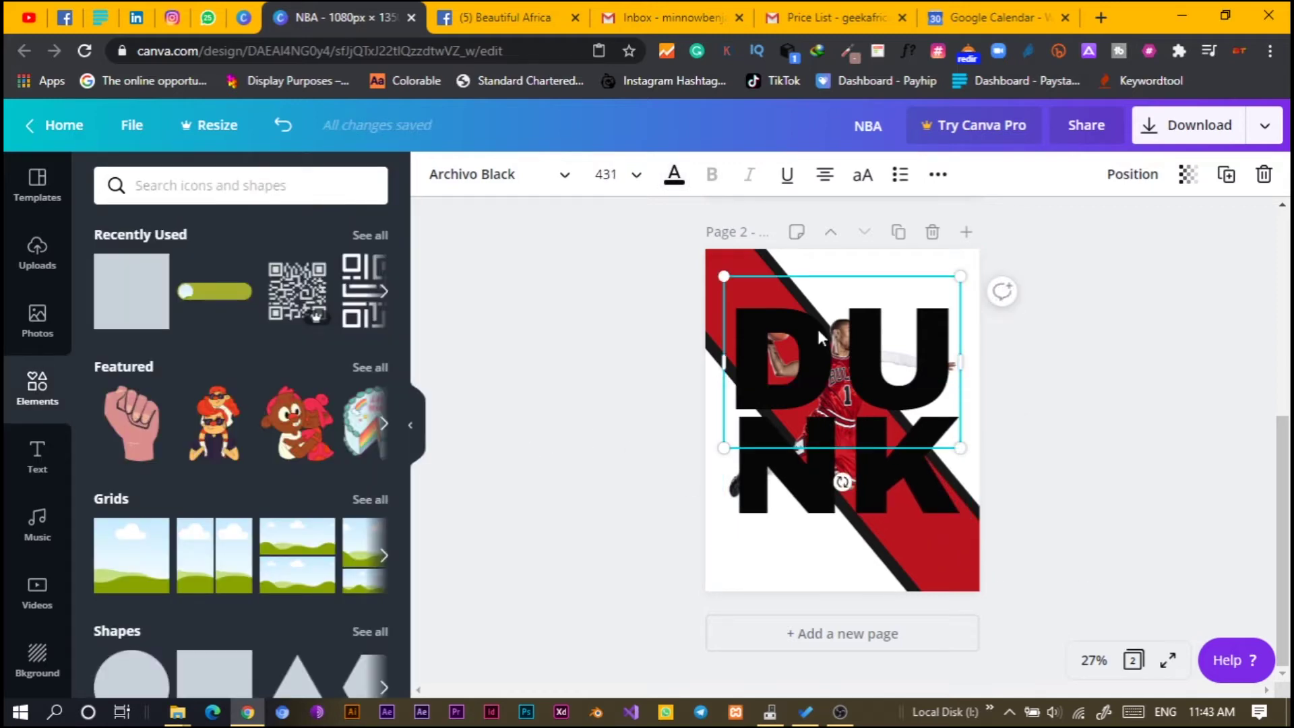
pyautogui.rightClick(818, 330)
pyautogui.click(640, 489)
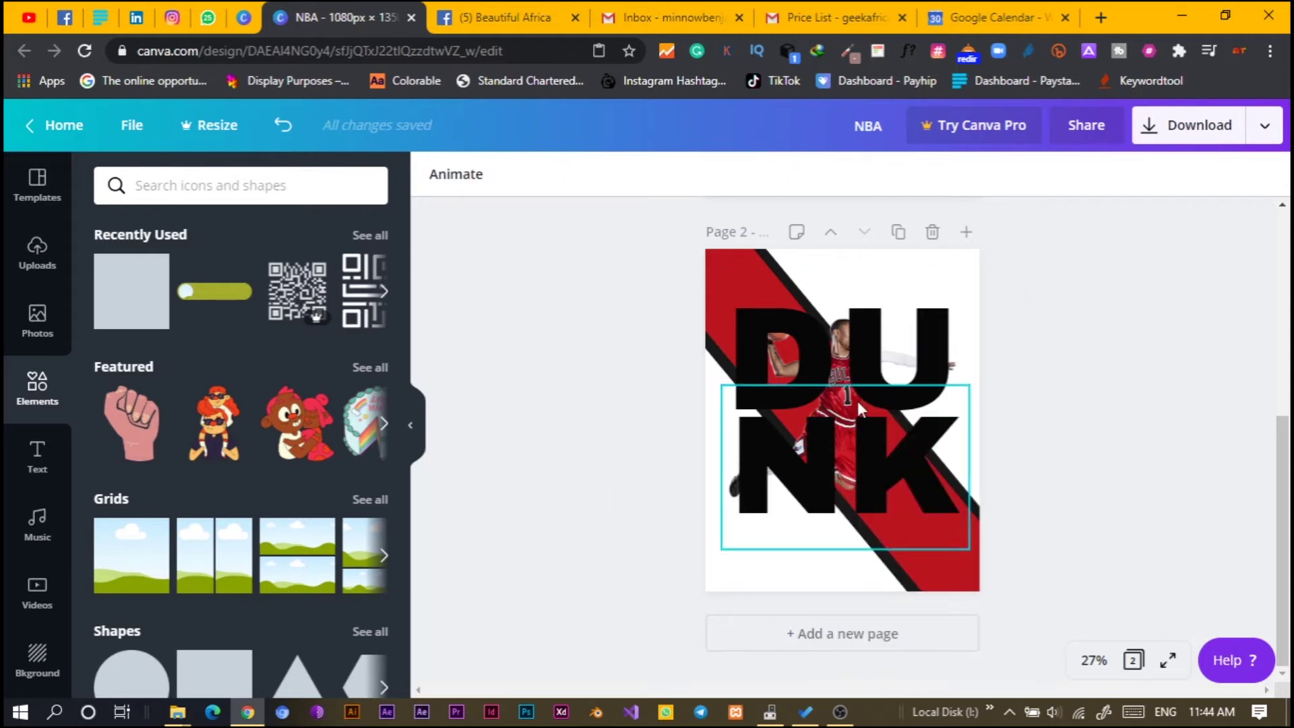
pyautogui.click(842, 345)
pyautogui.click(841, 346)
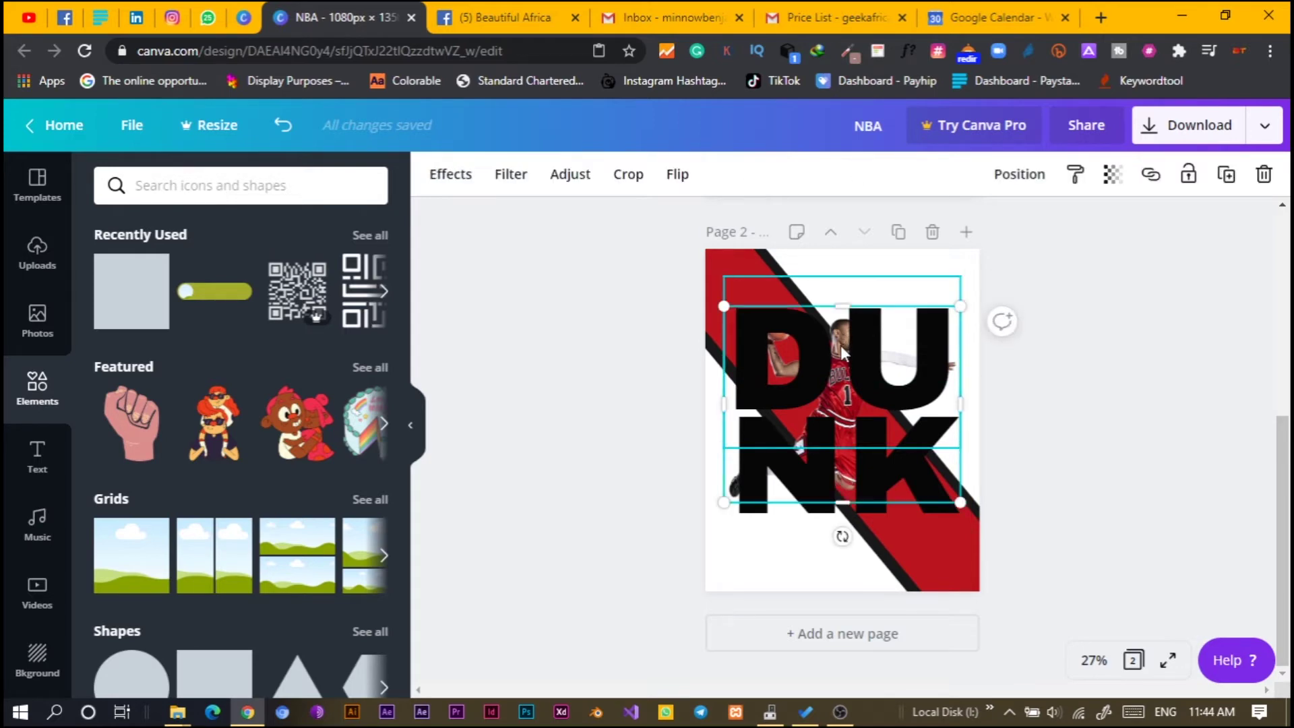
pyautogui.rightClick(840, 345)
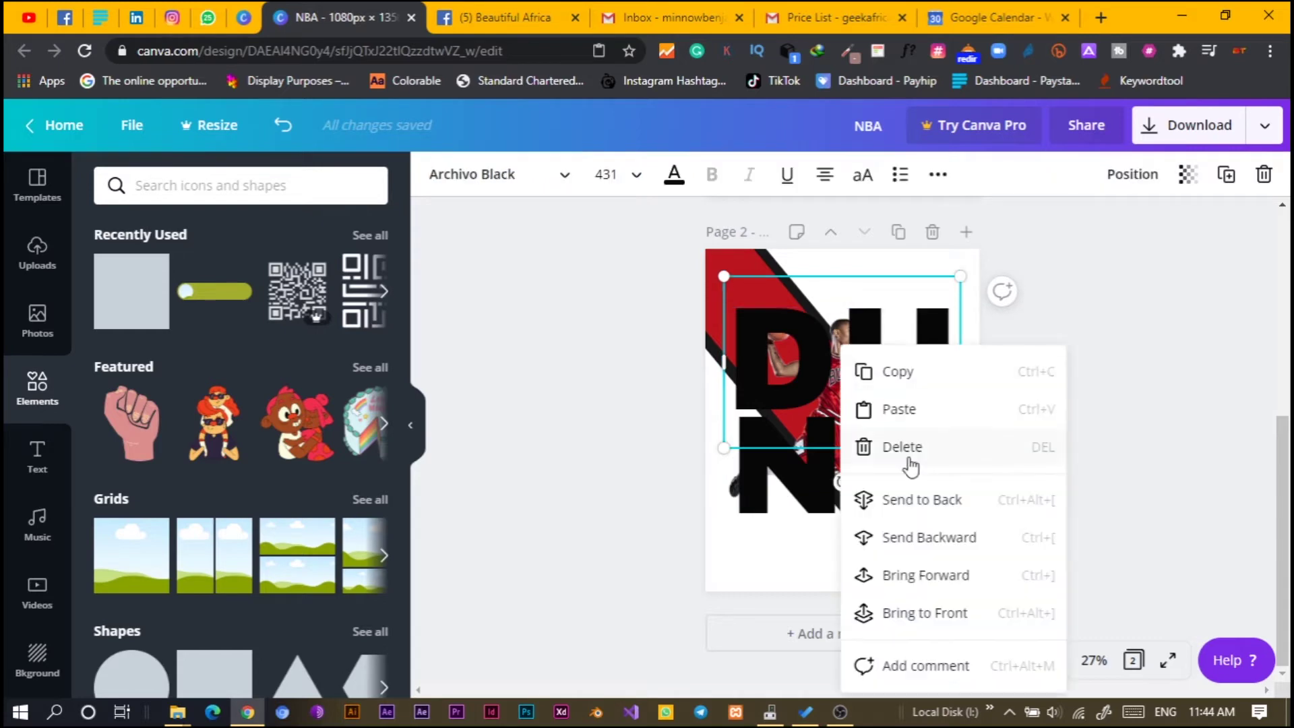
pyautogui.click(928, 612)
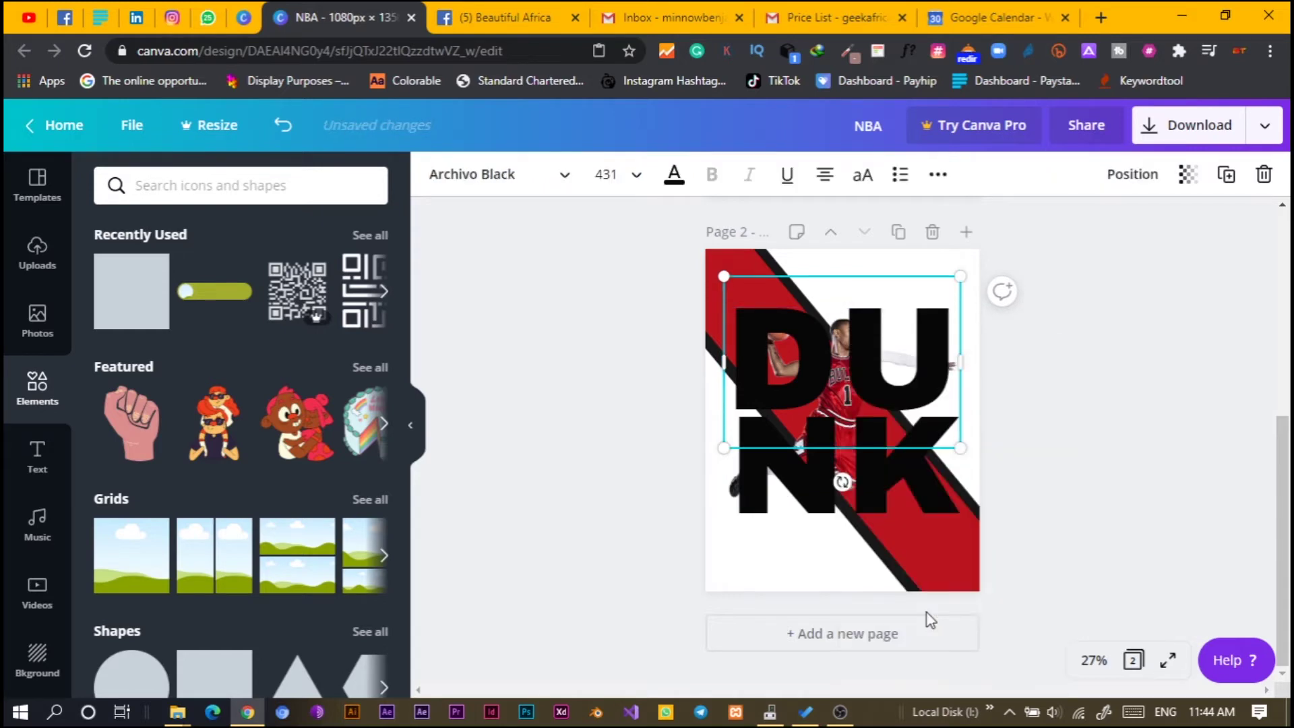
pyautogui.click(604, 429)
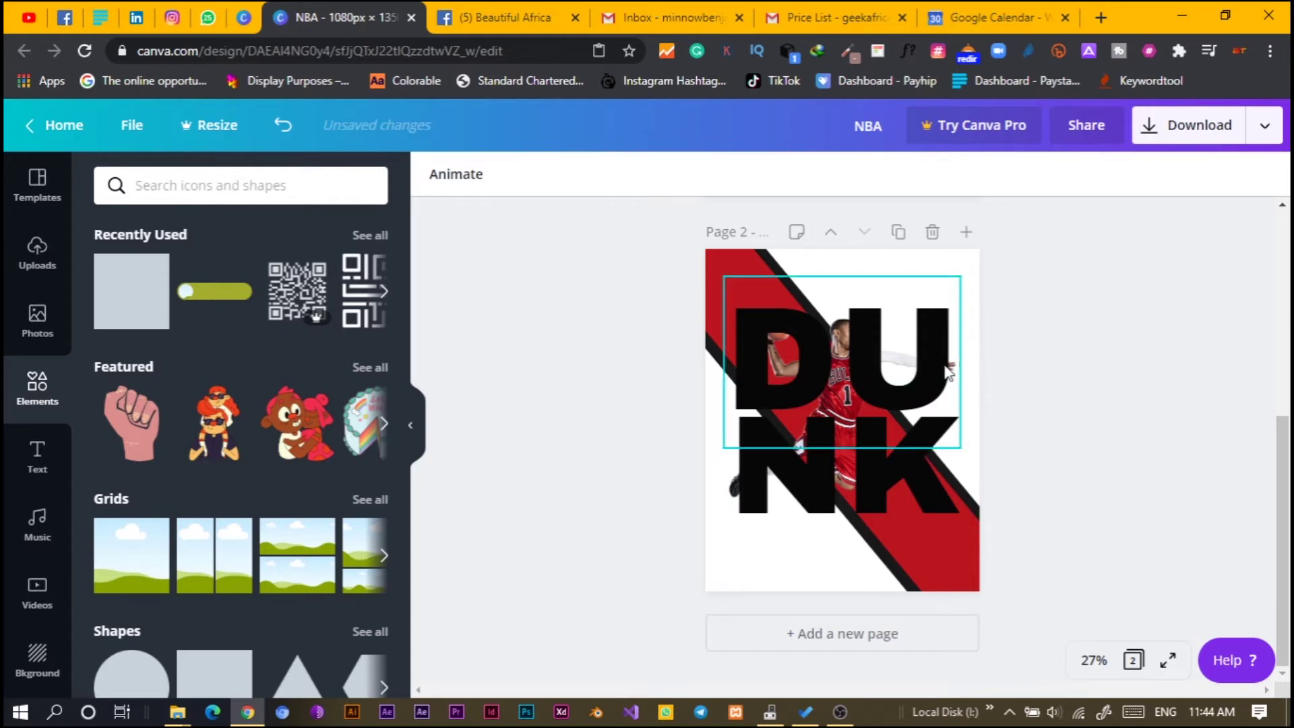
pyautogui.rightClick(947, 405)
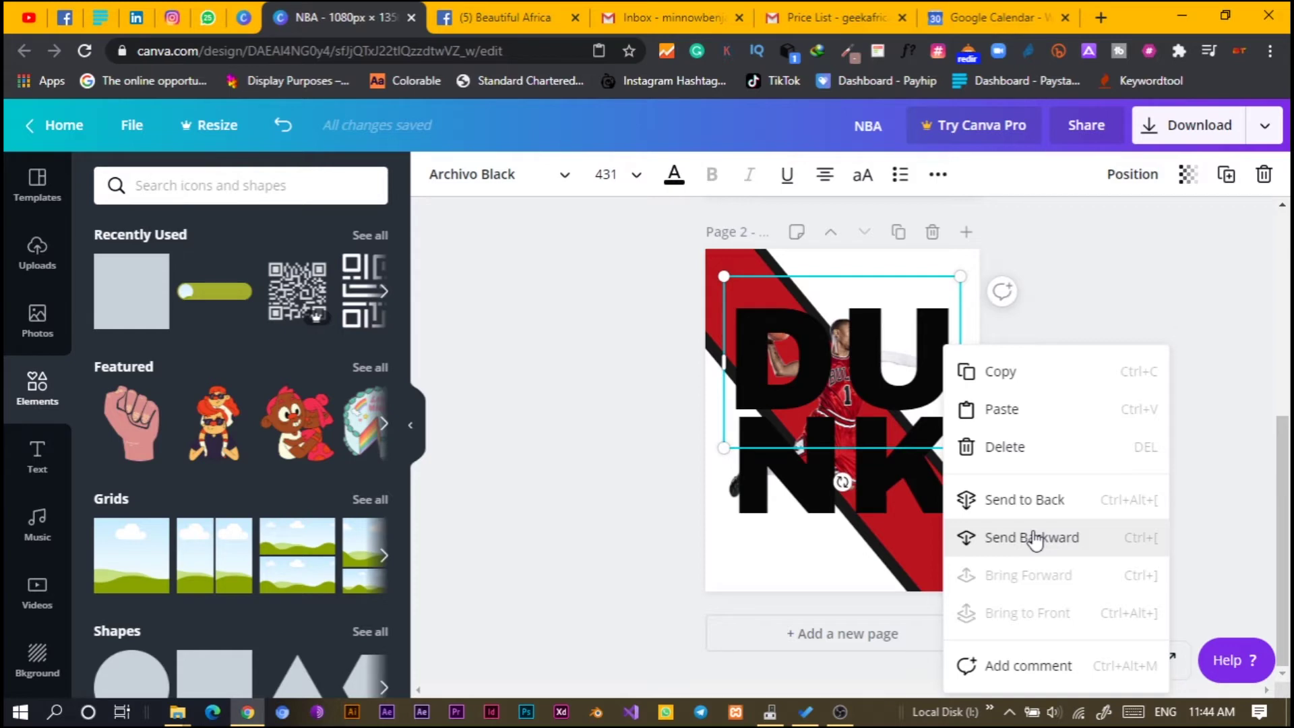
pyautogui.click(1035, 539)
pyautogui.rightClick(900, 384)
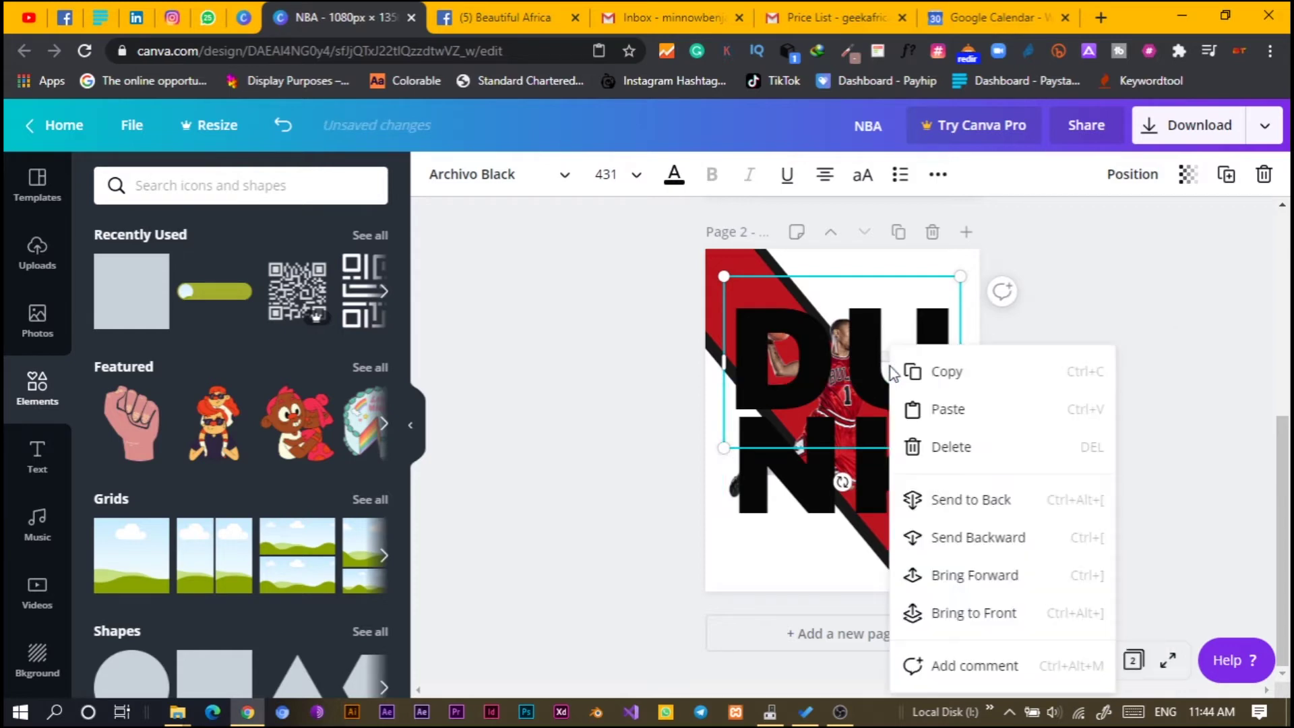
pyautogui.click(972, 539)
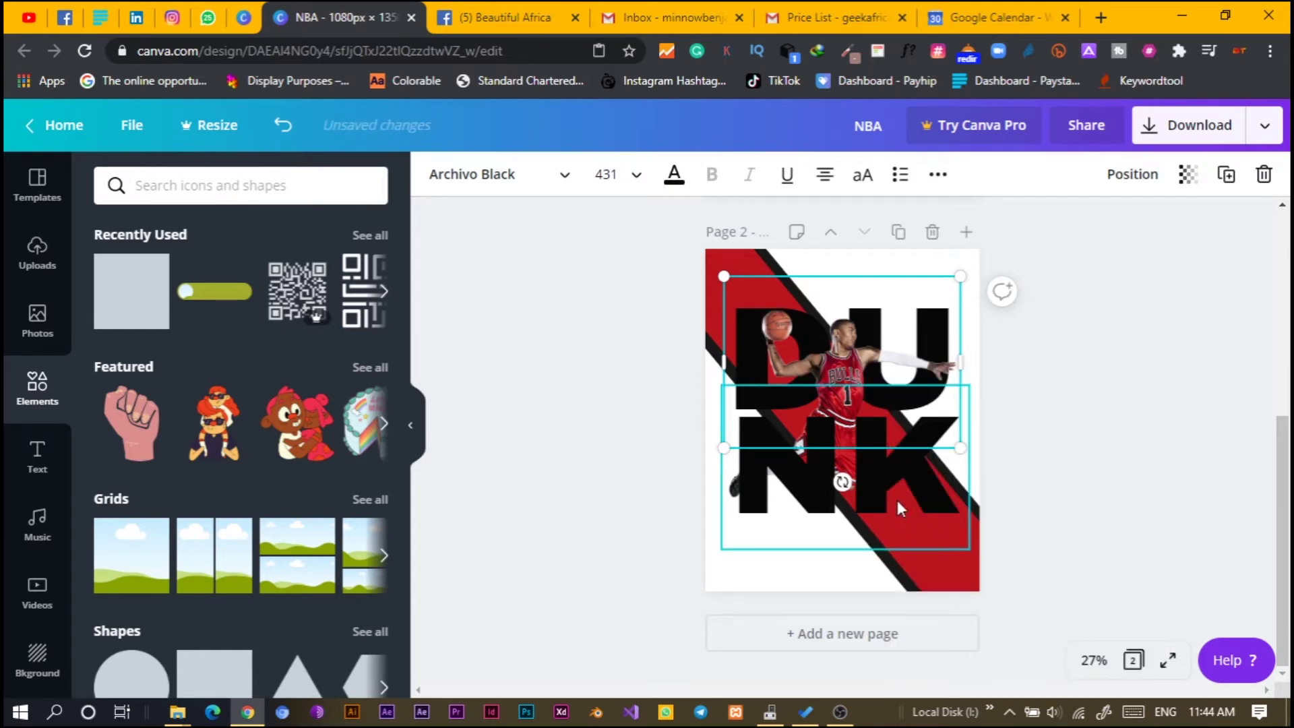
# Step: Send the NK letters behind the player photo as well
pyautogui.rightClick(898, 502)
pyautogui.click(956, 537)
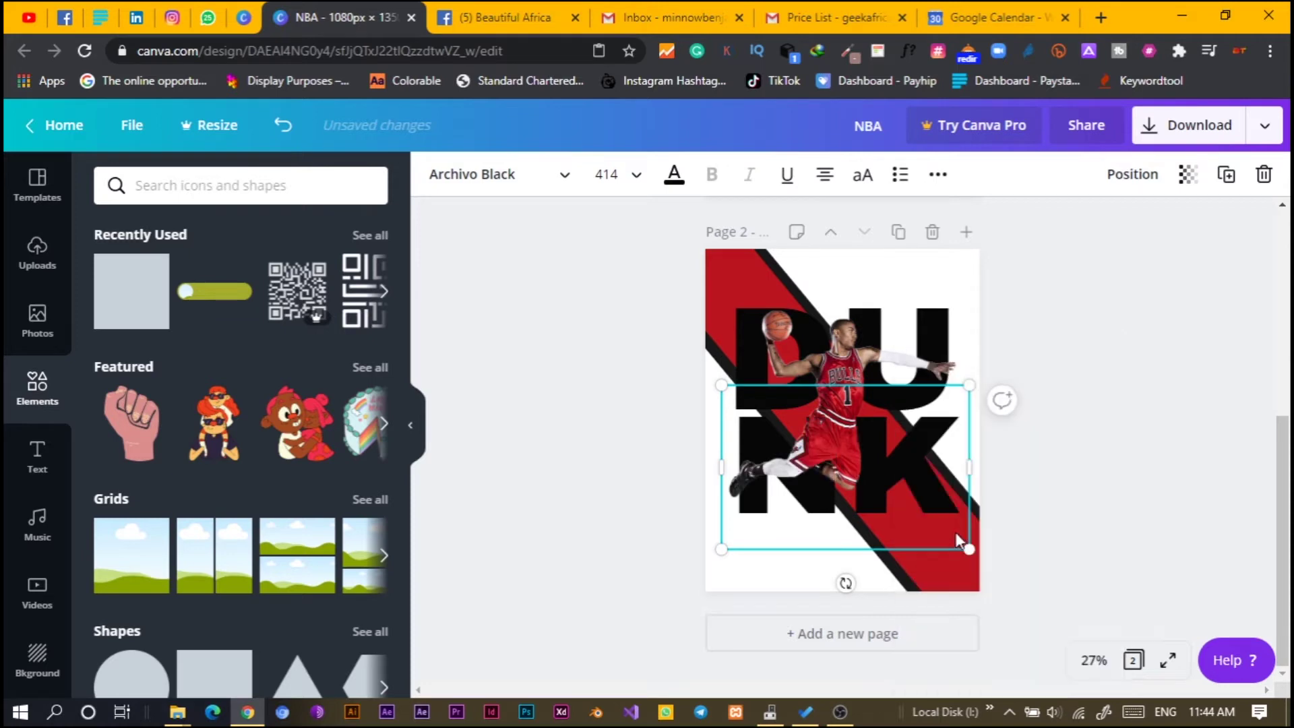
pyautogui.click(594, 450)
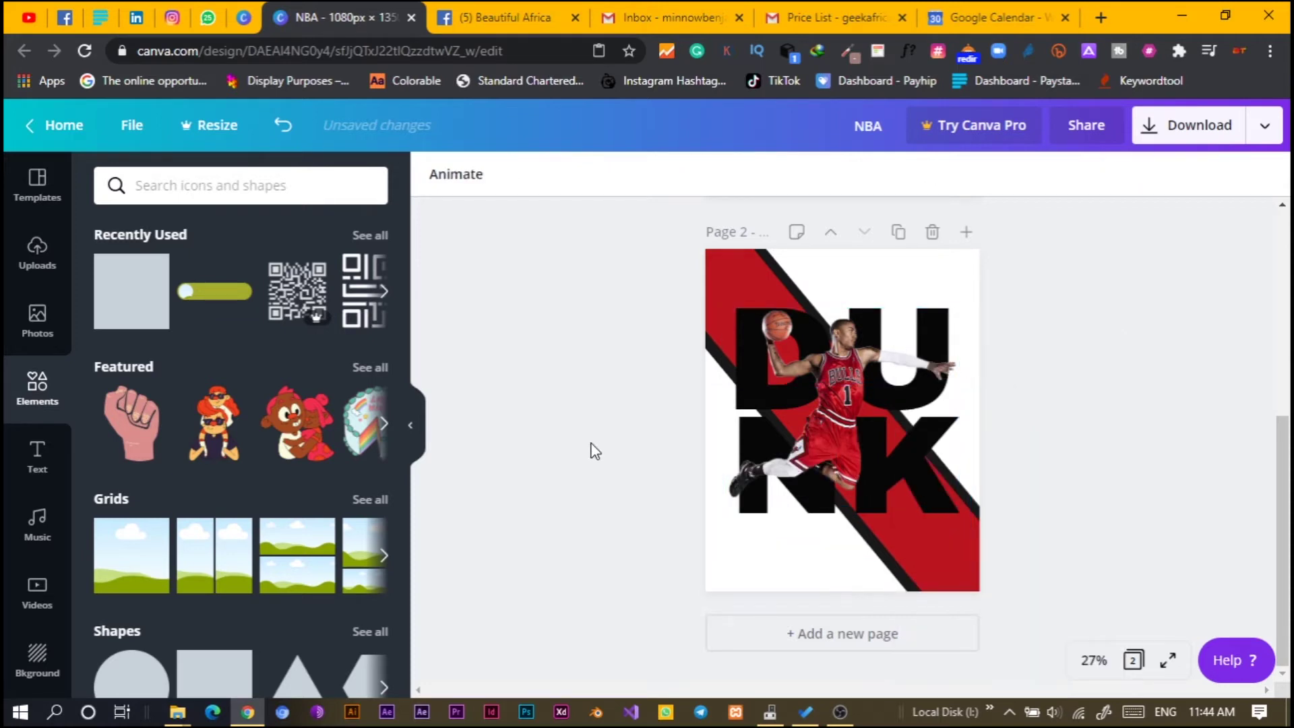
pyautogui.click(943, 512)
# Step: Select both DU and NK and nudge them upward together
pyautogui.keyDown('shift'); pyautogui.click(957, 299); pyautogui.keyUp('shift')
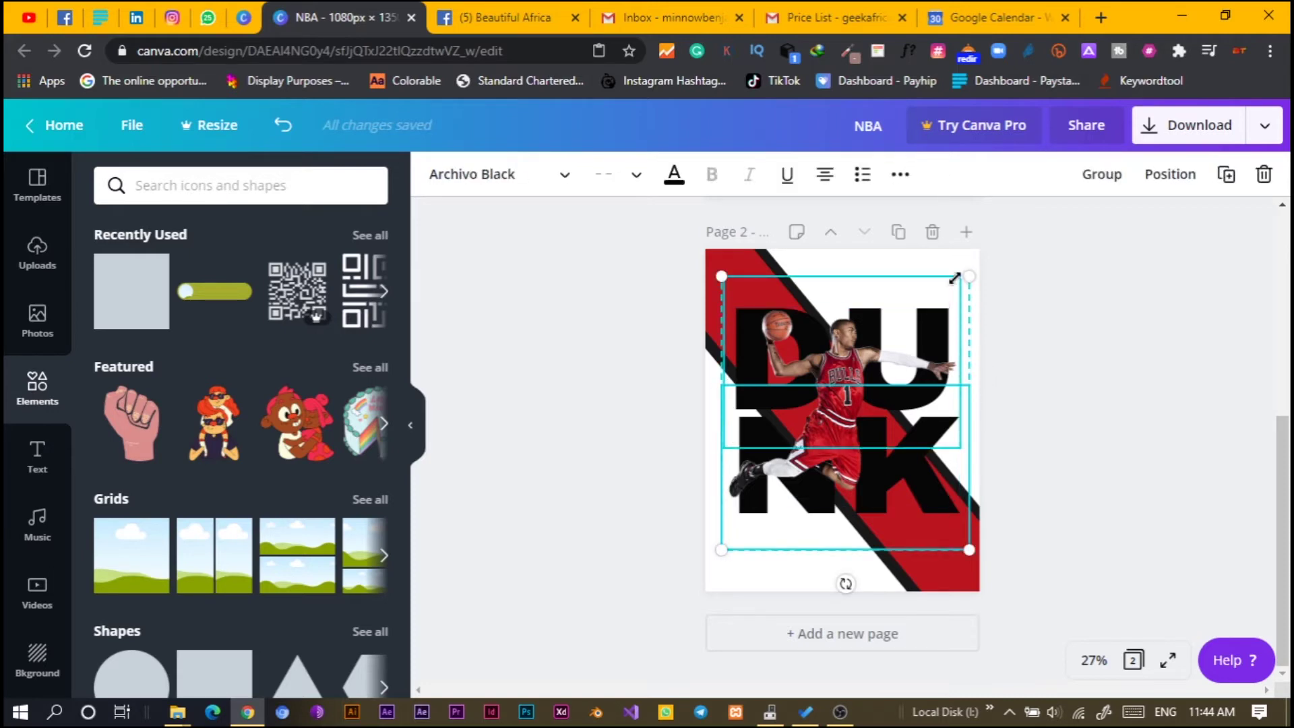
pyautogui.hotkey('shift', 'Up')
pyautogui.hotkey('shift', 'Up')
pyautogui.hotkey('shift', 'Up')
pyautogui.hotkey('shift', 'Up')
pyautogui.hotkey('shift', 'Up')
pyautogui.hotkey('shift', 'Up')
pyautogui.hotkey('shift', 'Up')
pyautogui.hotkey('shift', 'Up')
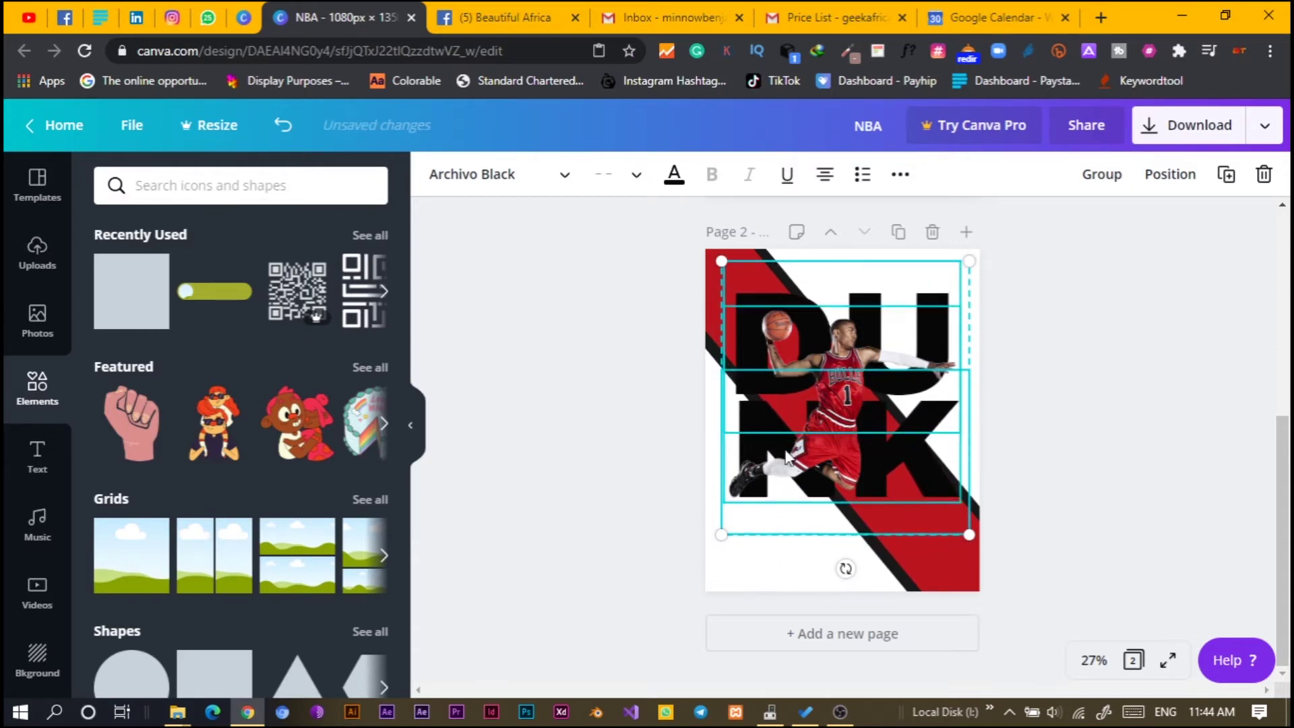
pyautogui.click(540, 364)
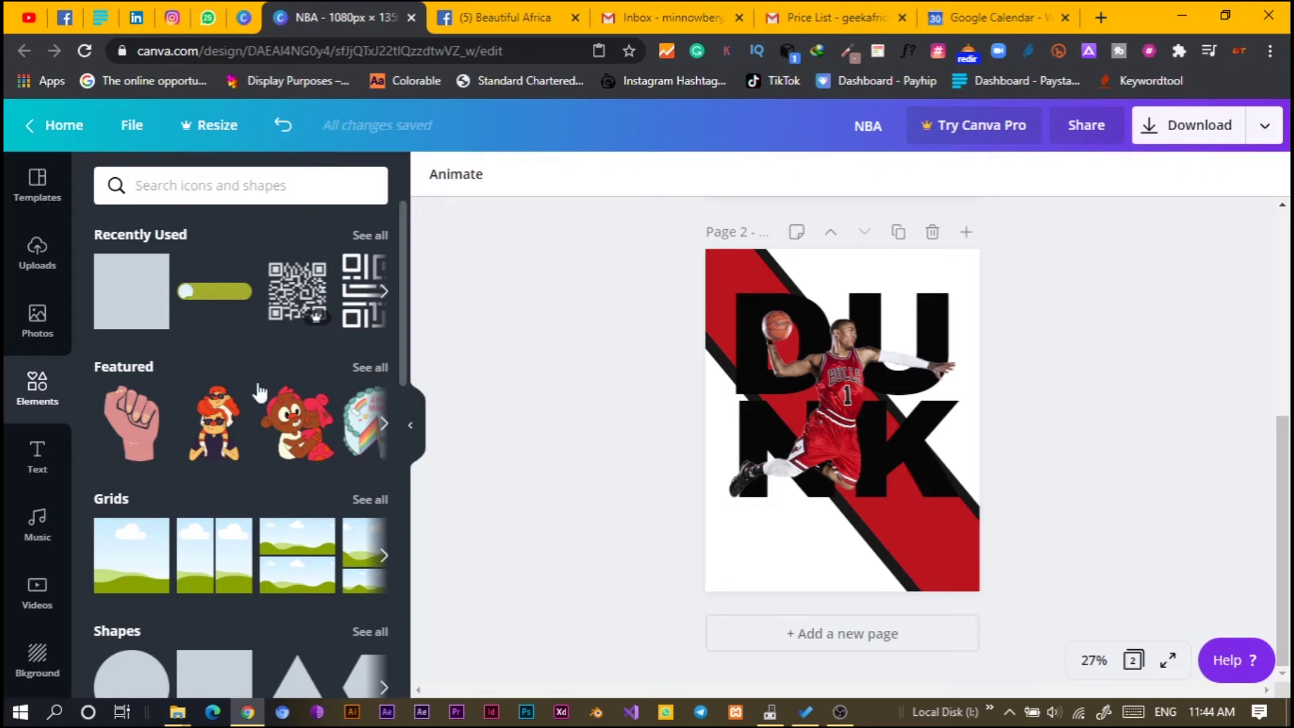
# Step: Add a red square and shrink it into a thin bar in the lower-left, below the player
pyautogui.click(131, 300)
pyautogui.moveTo(842, 460); pyautogui.dragTo(822, 544)
pyautogui.moveTo(820, 434); pyautogui.dragTo(772, 528)
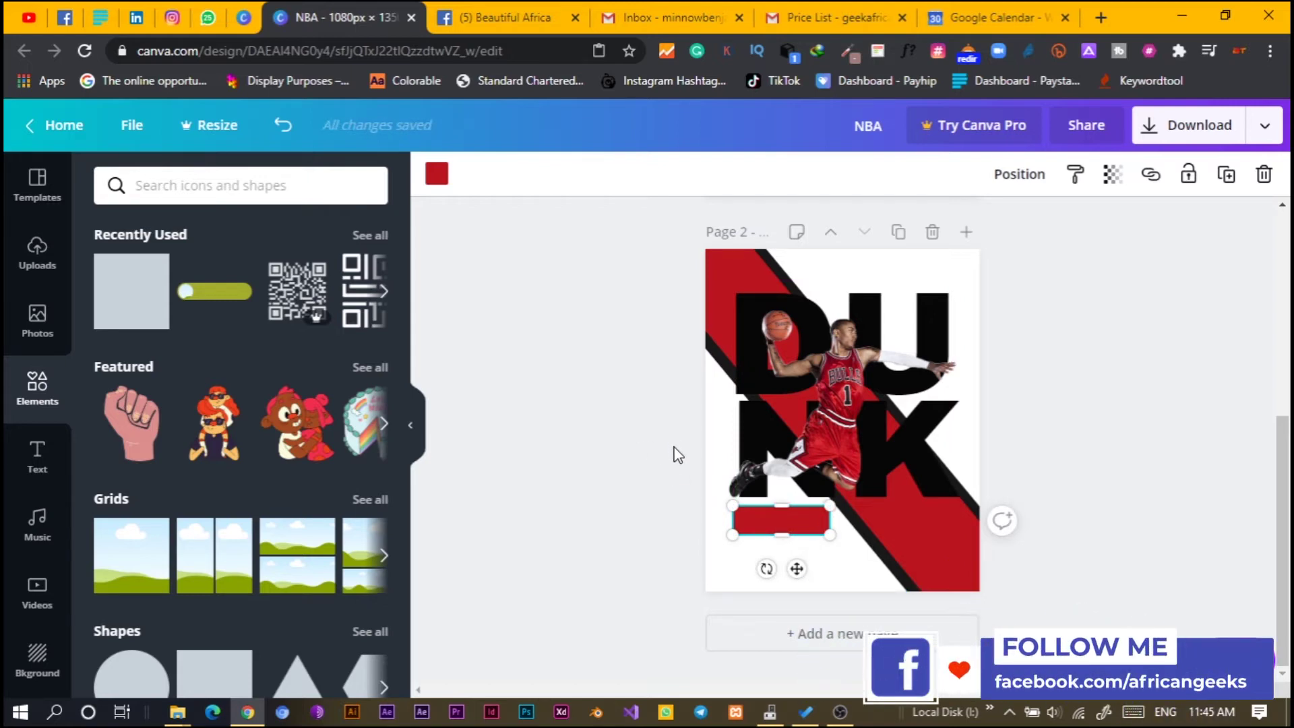
pyautogui.press('t')
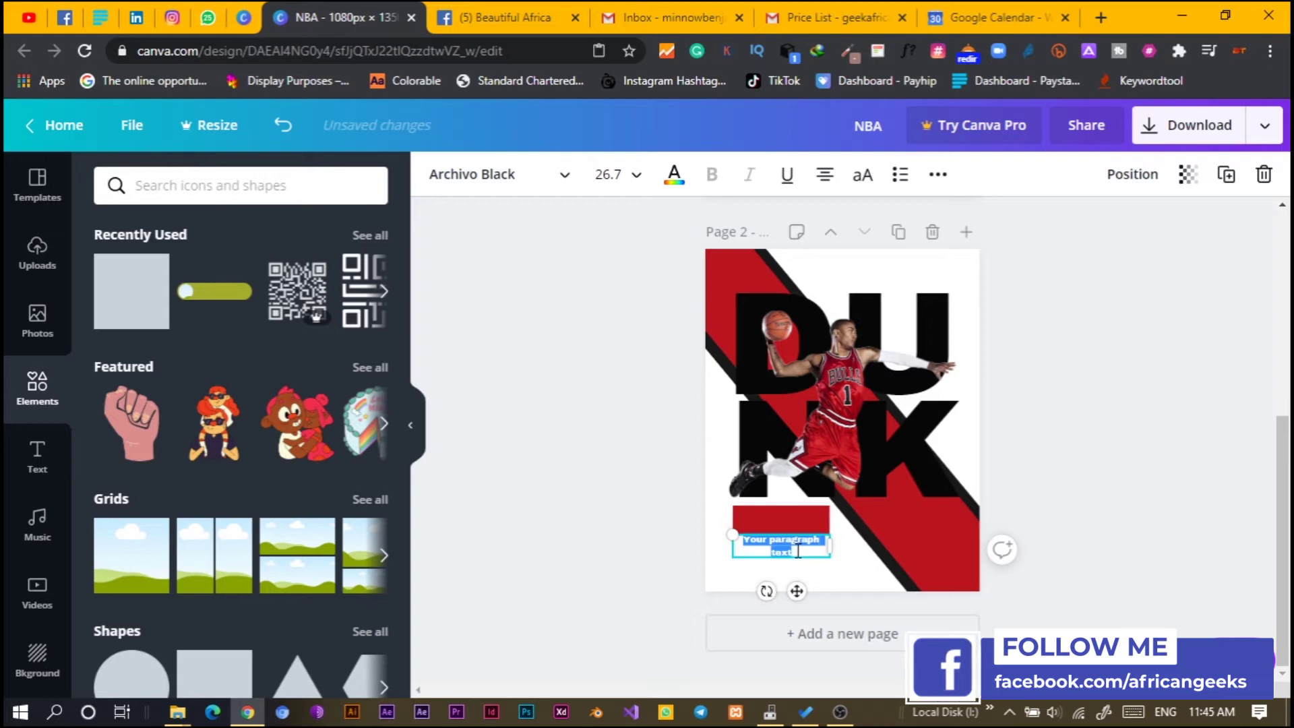
# Step: Type 'START NOW!', fit its text box, and move it onto the red bar
pyautogui.write('start no')
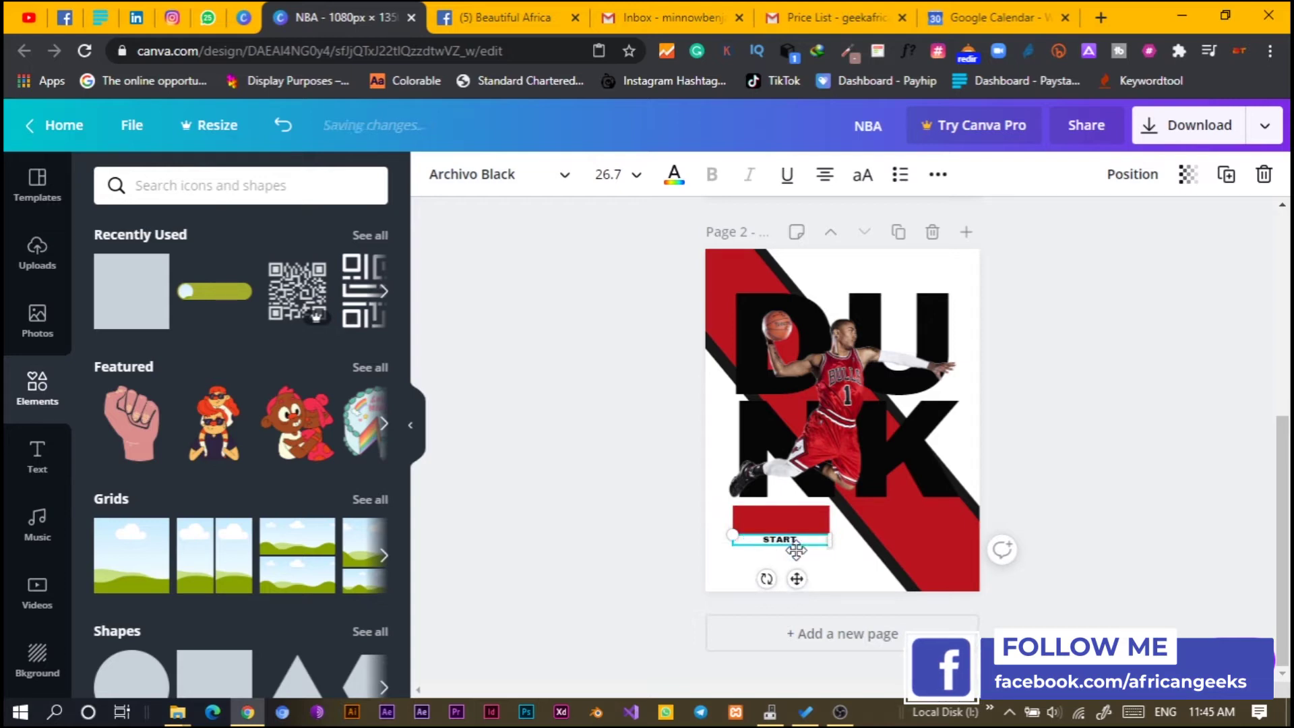
pyautogui.write('w')
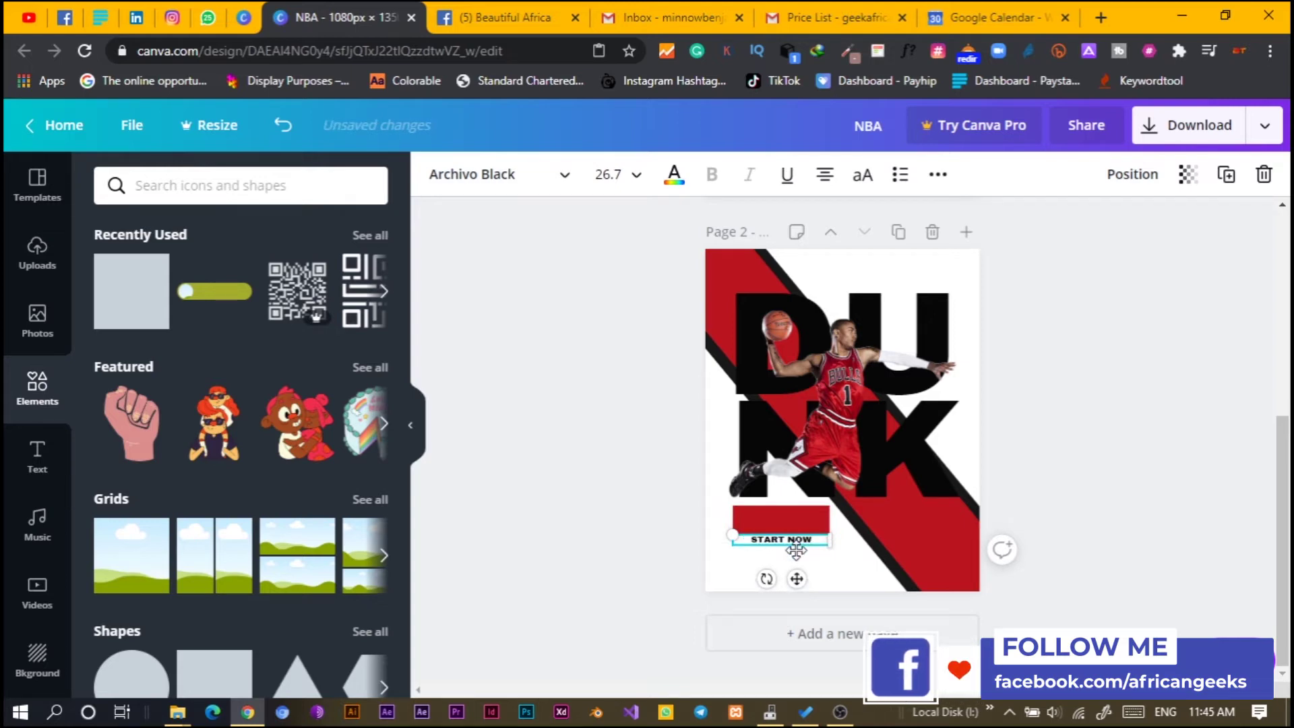
pyautogui.write('!')
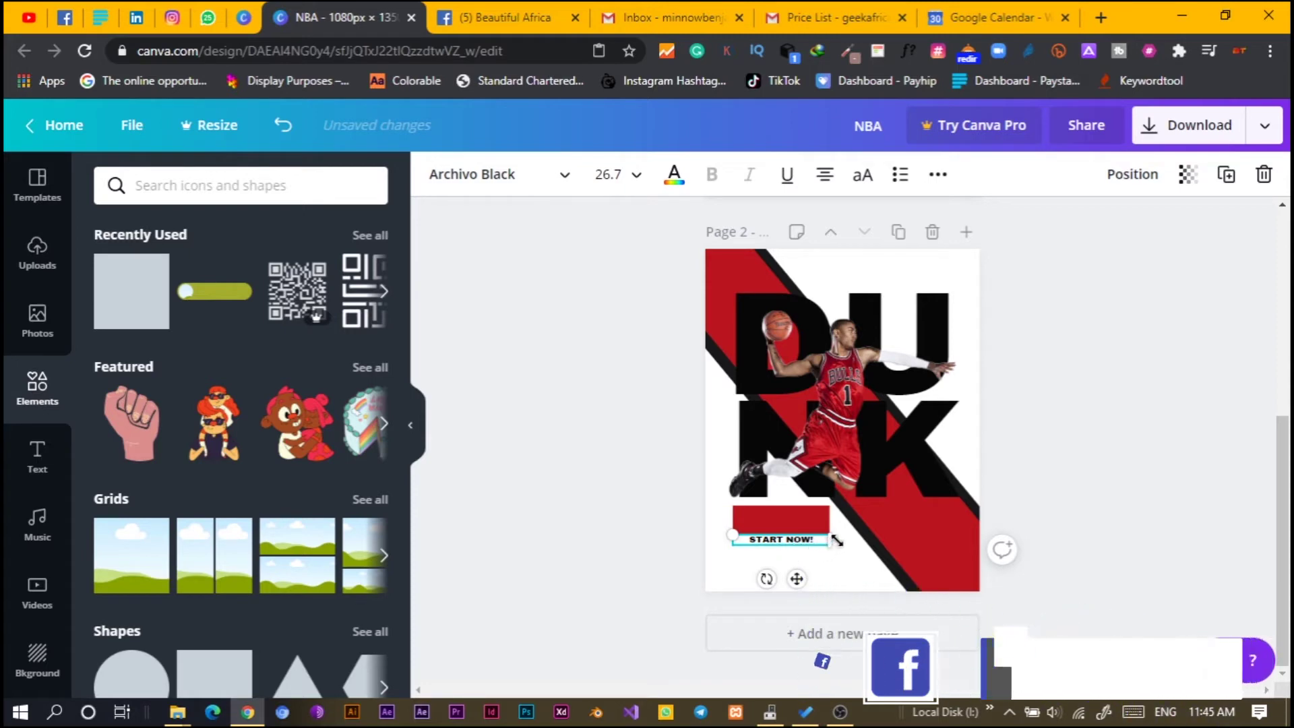
pyautogui.hotkey('ctrl', '+')
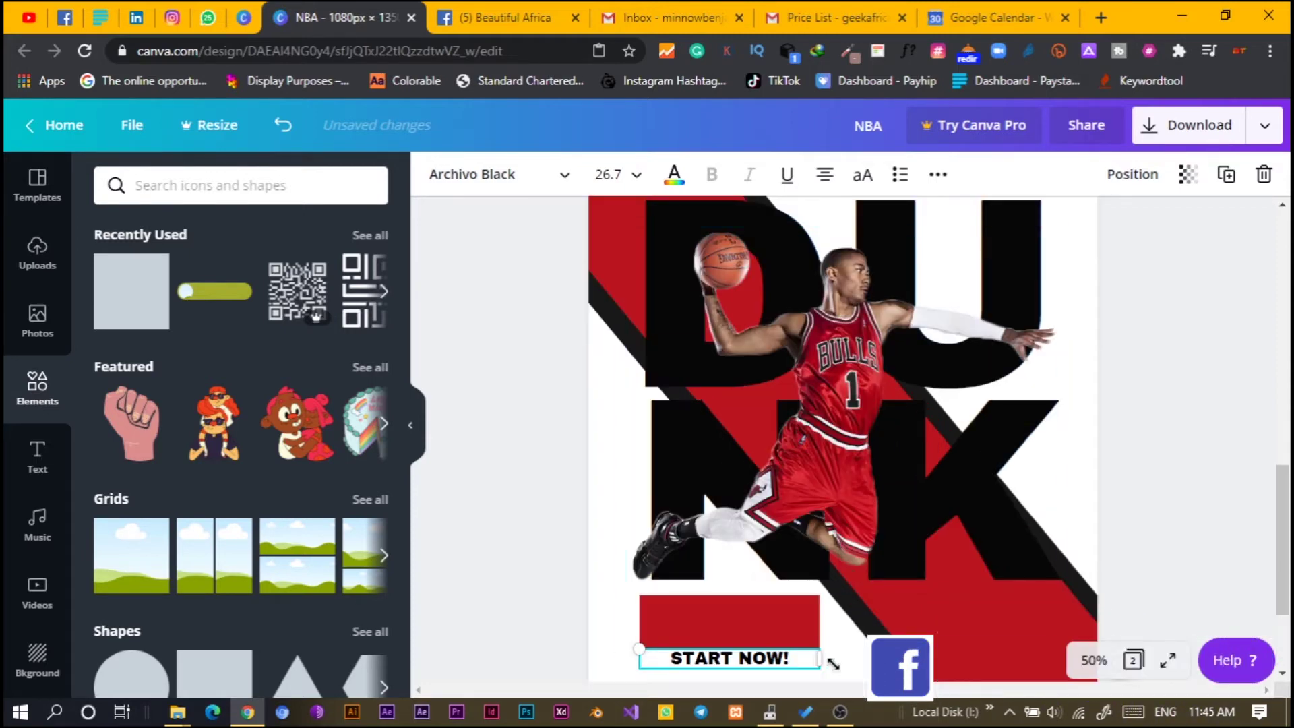
pyautogui.moveTo(814, 656); pyautogui.dragTo(813, 614)
pyautogui.click(664, 658)
pyautogui.moveTo(715, 669); pyautogui.dragTo(713, 659)
pyautogui.hotkey('shift', 'Up')
pyautogui.hotkey('shift', 'Up')
pyautogui.hotkey('shift', 'Up')
pyautogui.hotkey('shift', 'Up')
pyautogui.hotkey('shift', 'Up')
pyautogui.hotkey('shift', 'Up')
pyautogui.hotkey('shift', 'Up')
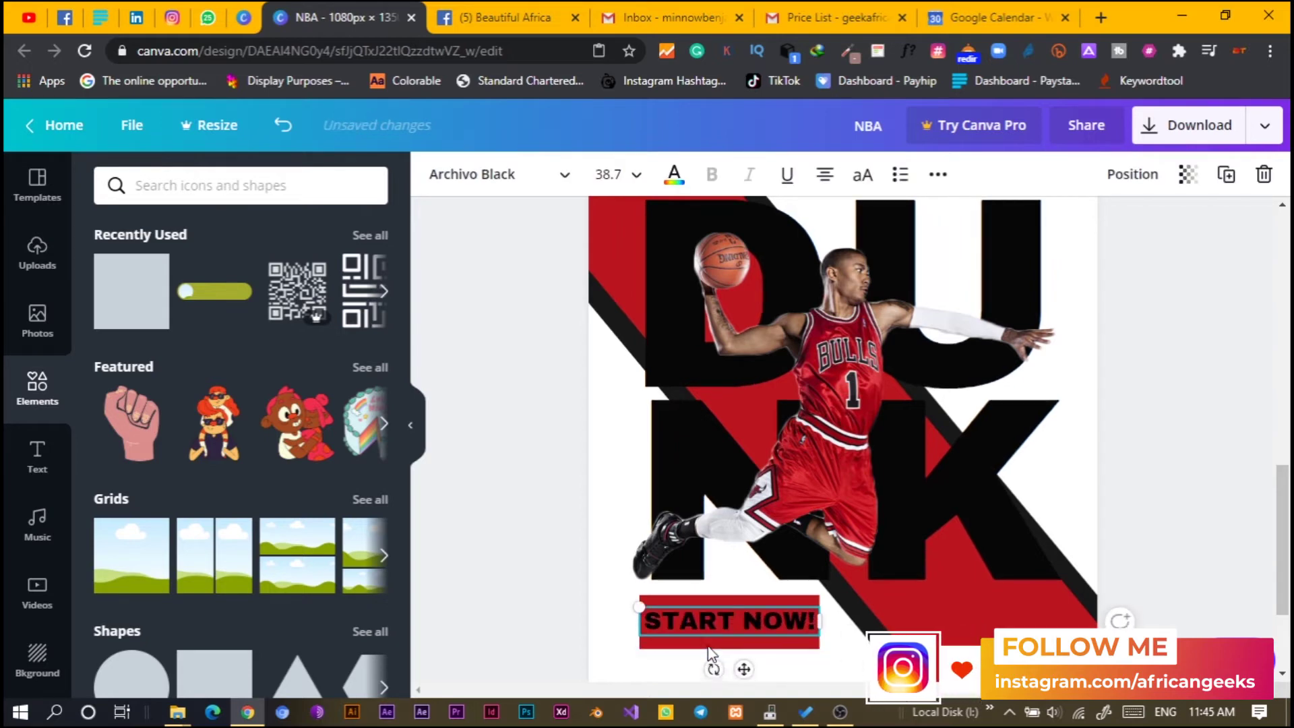
# Step: Shrink the red bar to fit snugly and make the START NOW! text white
pyautogui.click(713, 655)
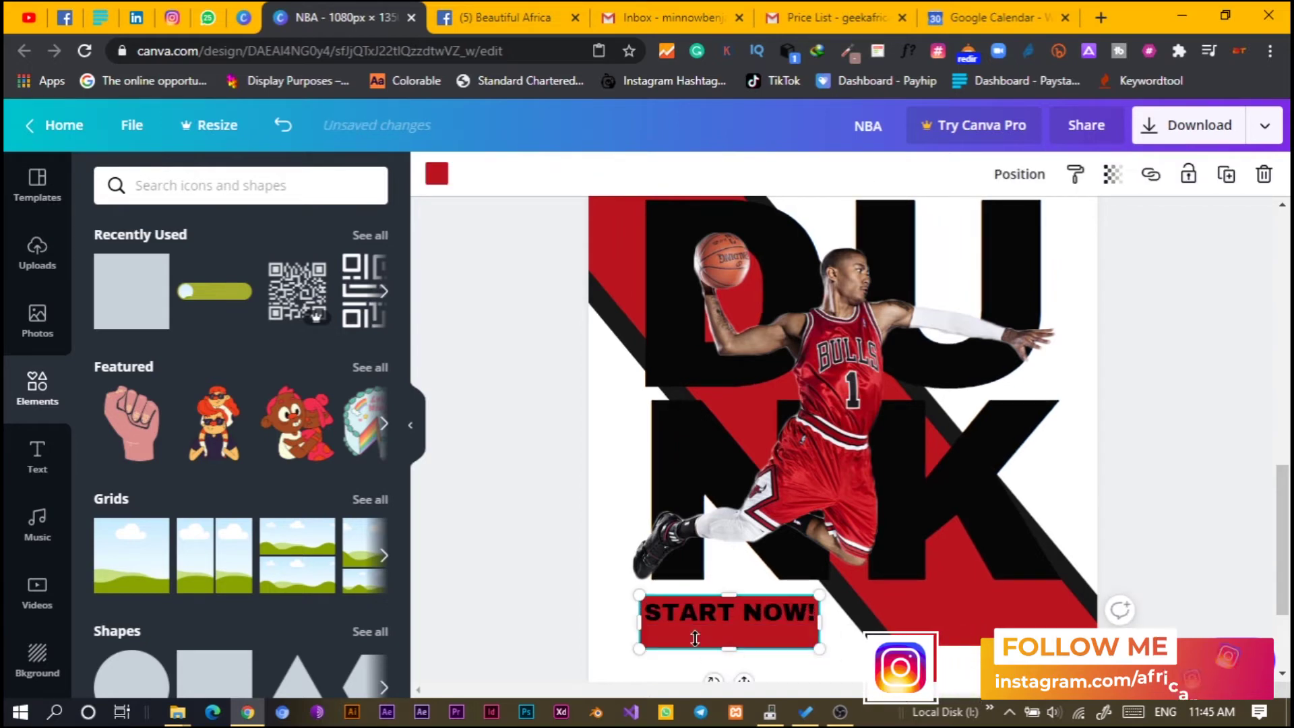
pyautogui.moveTo(730, 650); pyautogui.dragTo(731, 633)
pyautogui.click(728, 614)
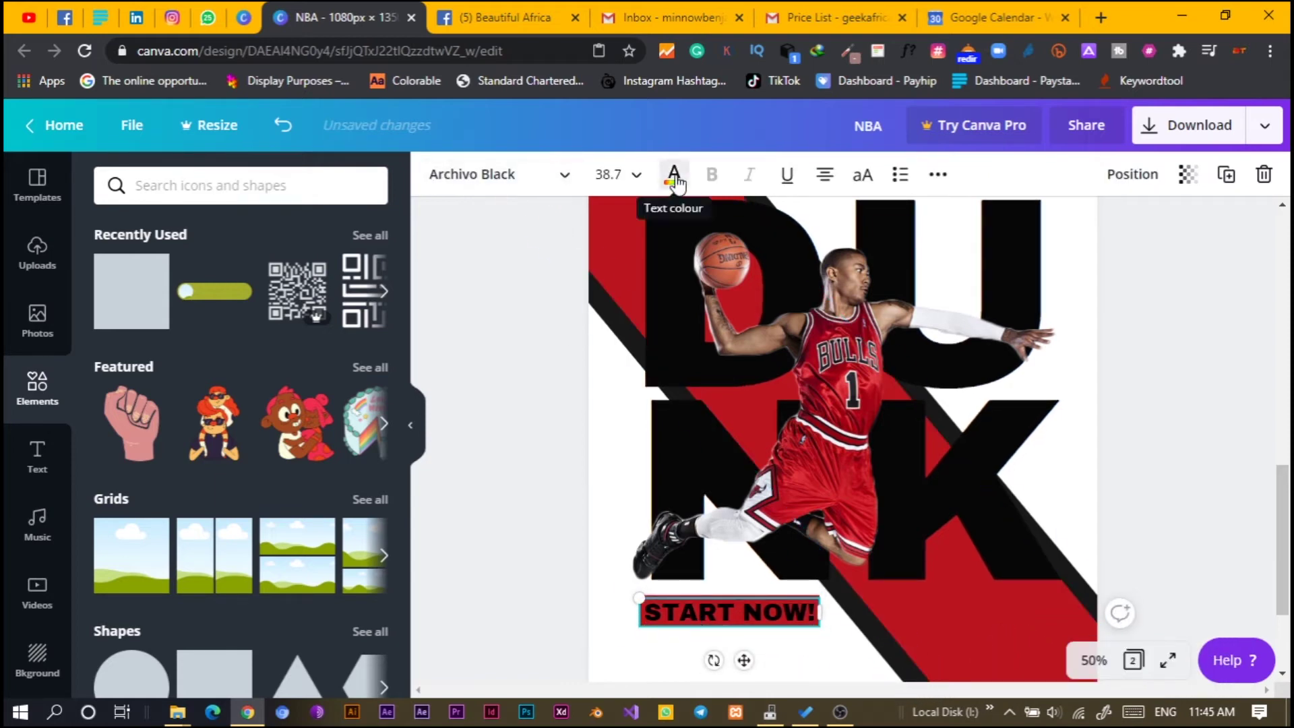
pyautogui.click(674, 177)
pyautogui.click(366, 547)
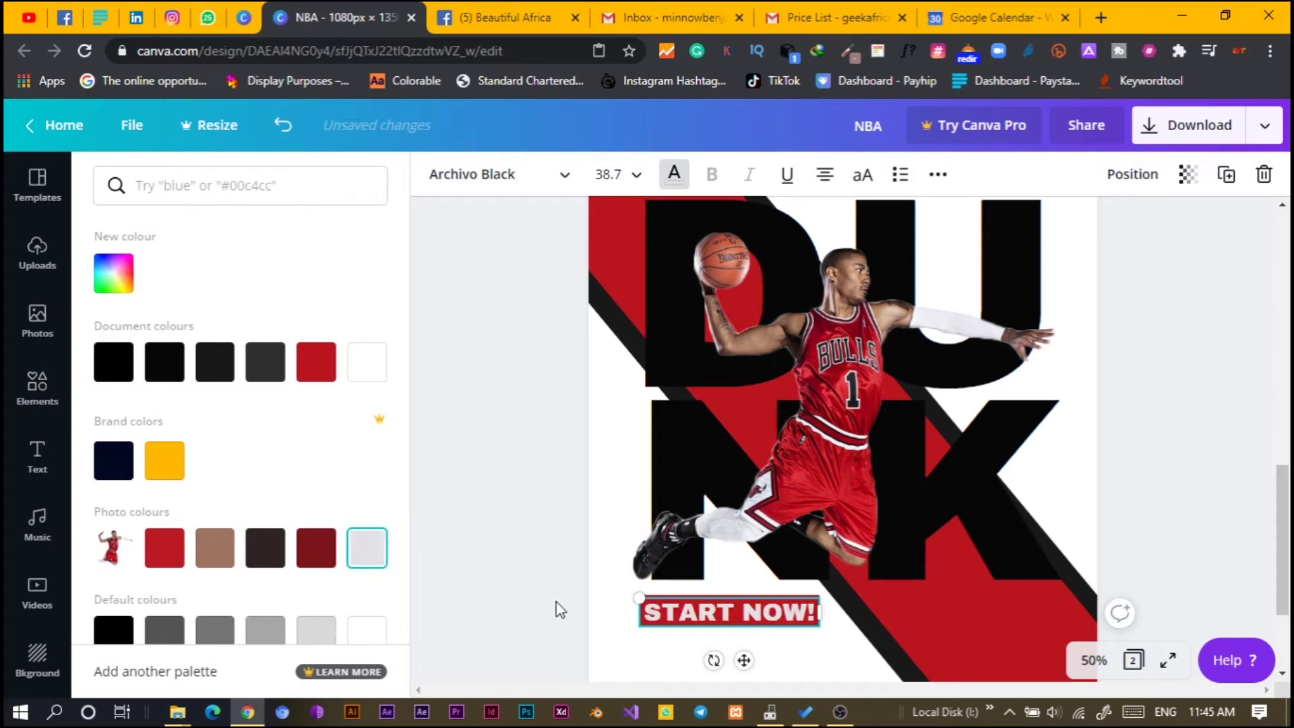
pyautogui.click(557, 607)
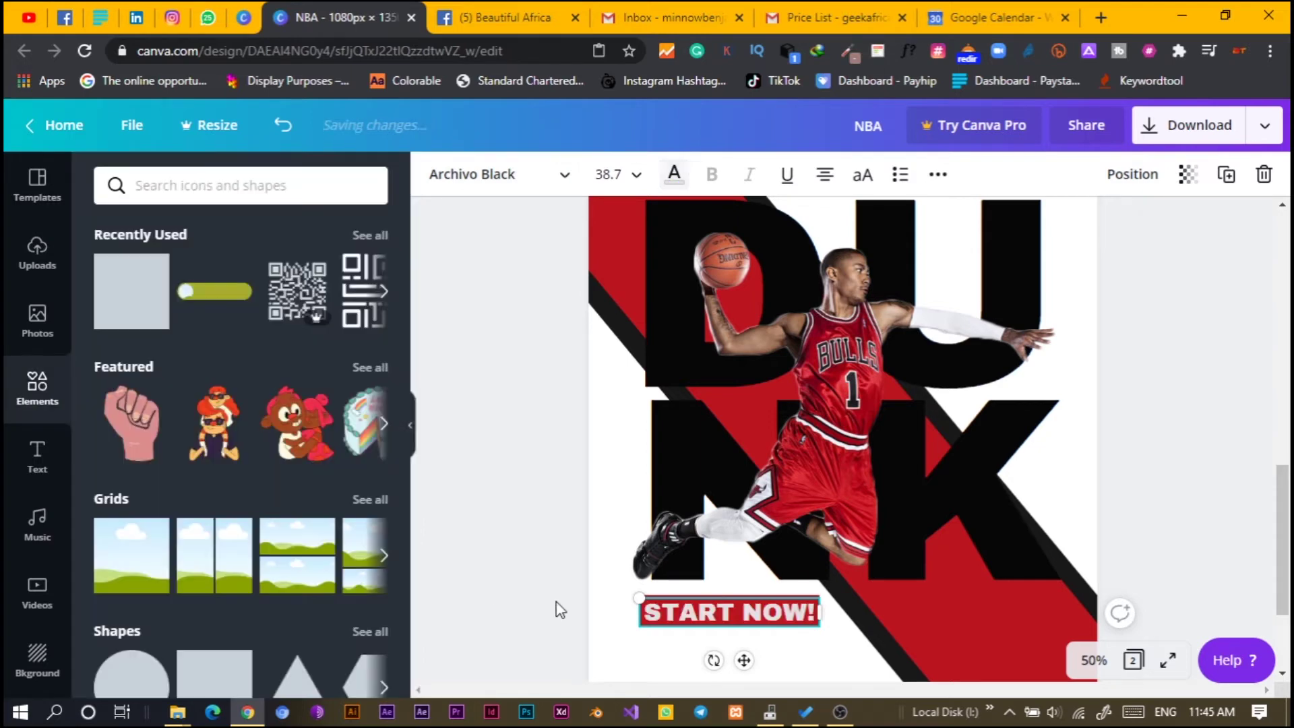
pyautogui.click(692, 615)
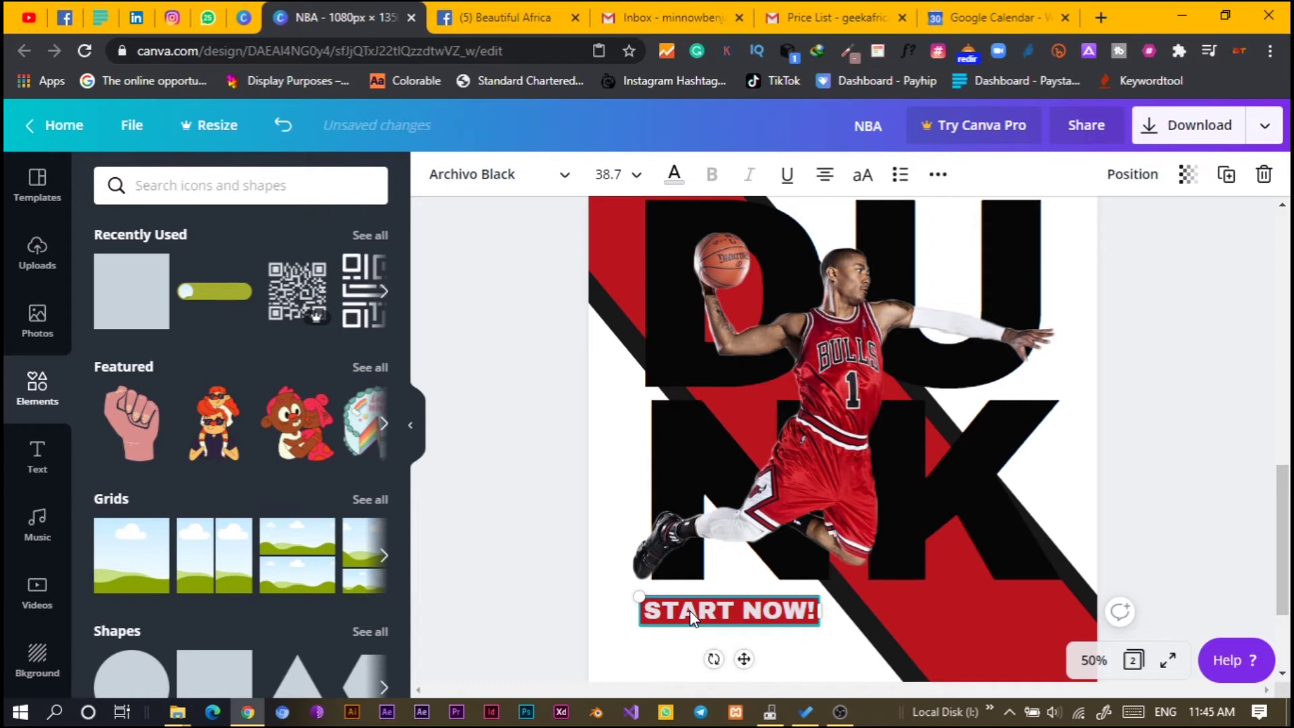
pyautogui.scroll(-3, 689, 606)
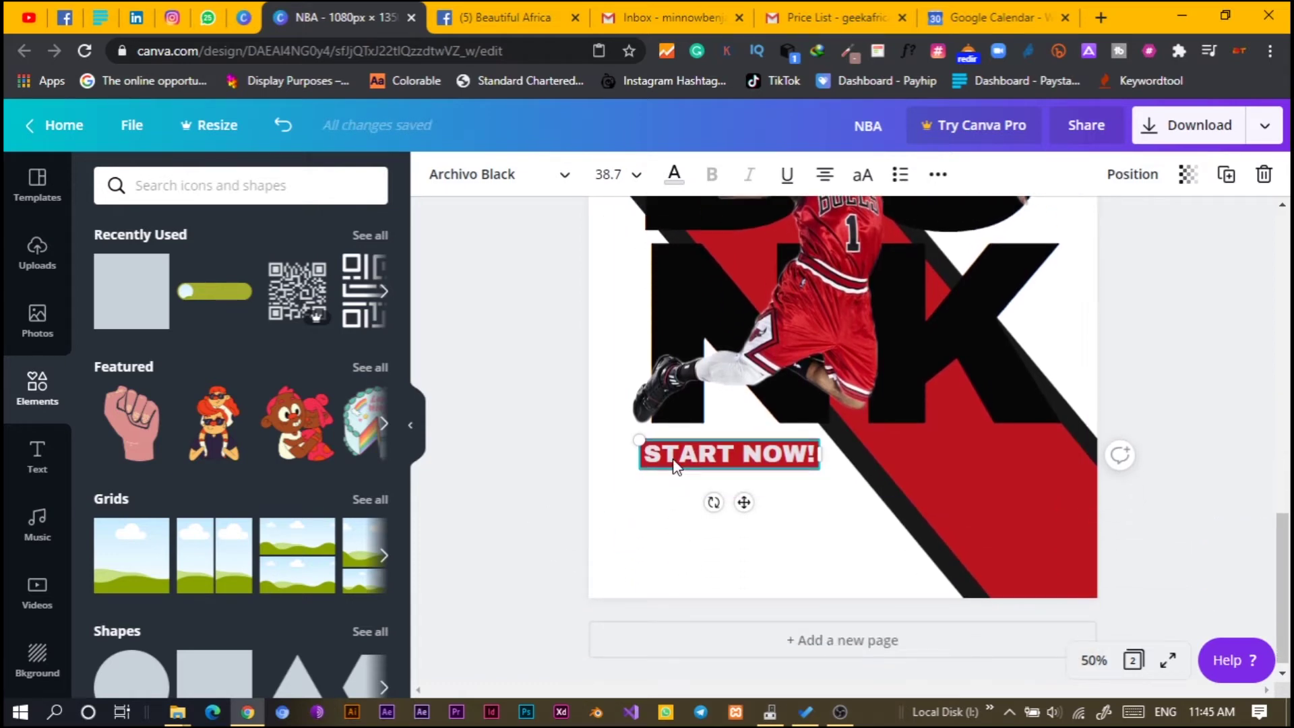
pyautogui.click(131, 292)
# Step: Place a red square below START NOW! and resize it into a box
pyautogui.moveTo(783, 352); pyautogui.dragTo(751, 647)
pyautogui.scroll(-1, 754, 641)
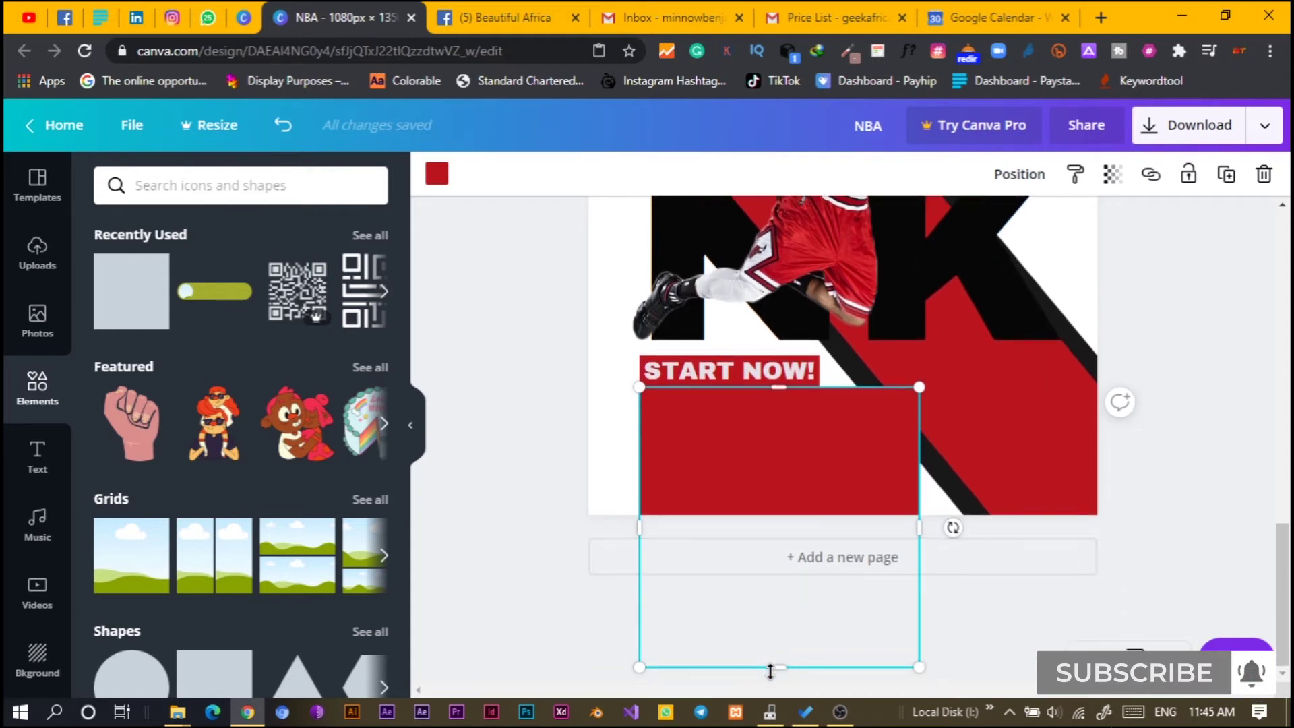
pyautogui.moveTo(794, 555); pyautogui.dragTo(786, 500)
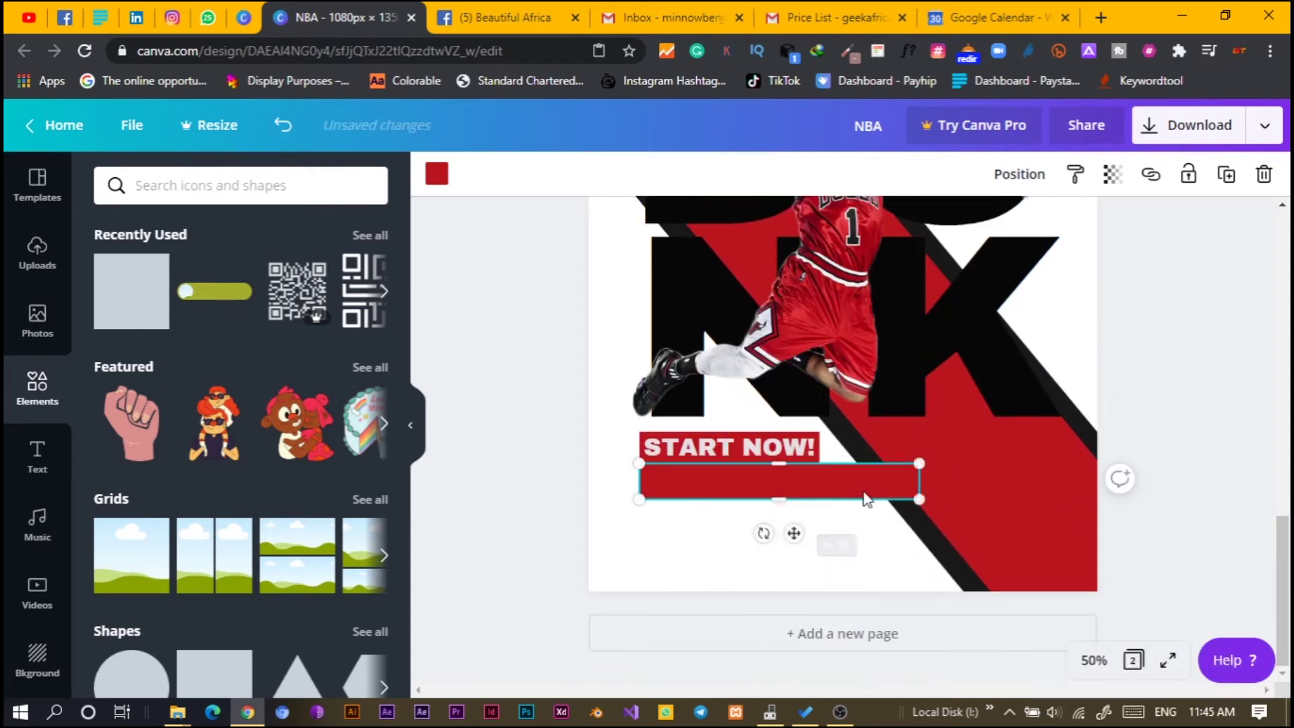
pyautogui.moveTo(920, 481); pyautogui.dragTo(848, 511)
pyautogui.moveTo(746, 503); pyautogui.dragTo(746, 542)
# Step: Recolour the new box black
pyautogui.click(437, 173)
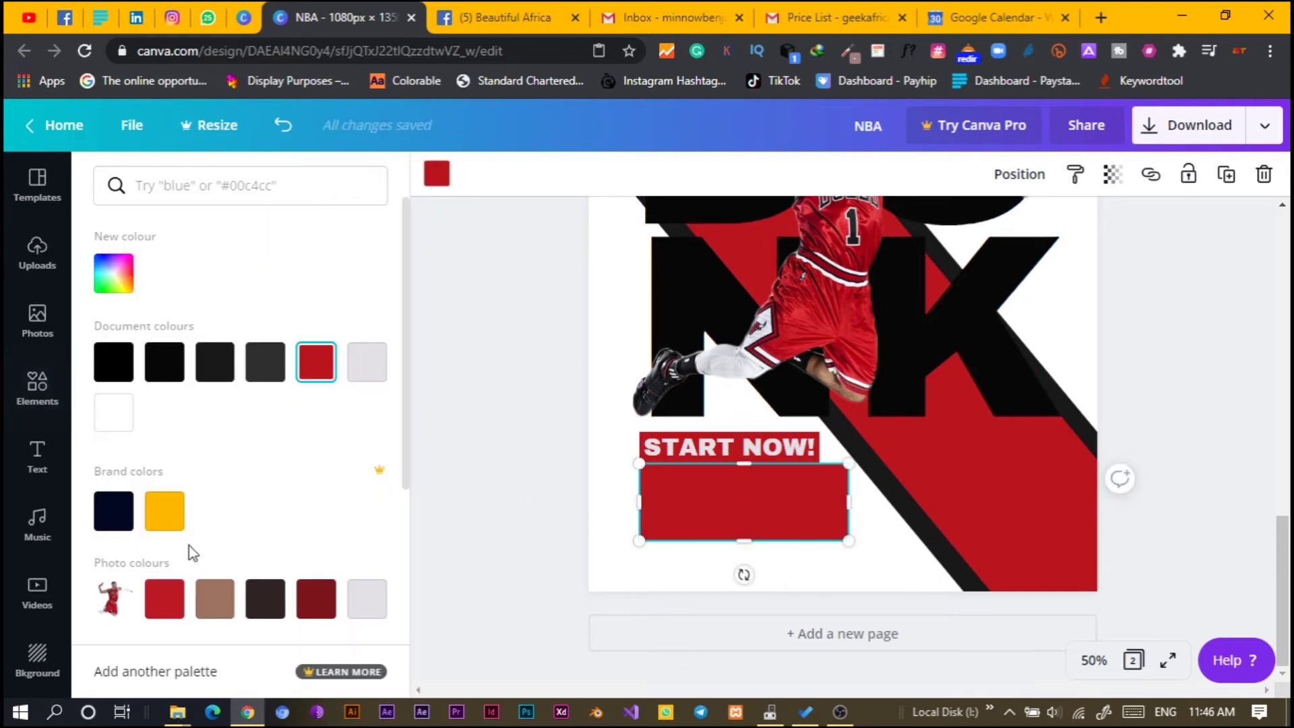
pyautogui.click(211, 362)
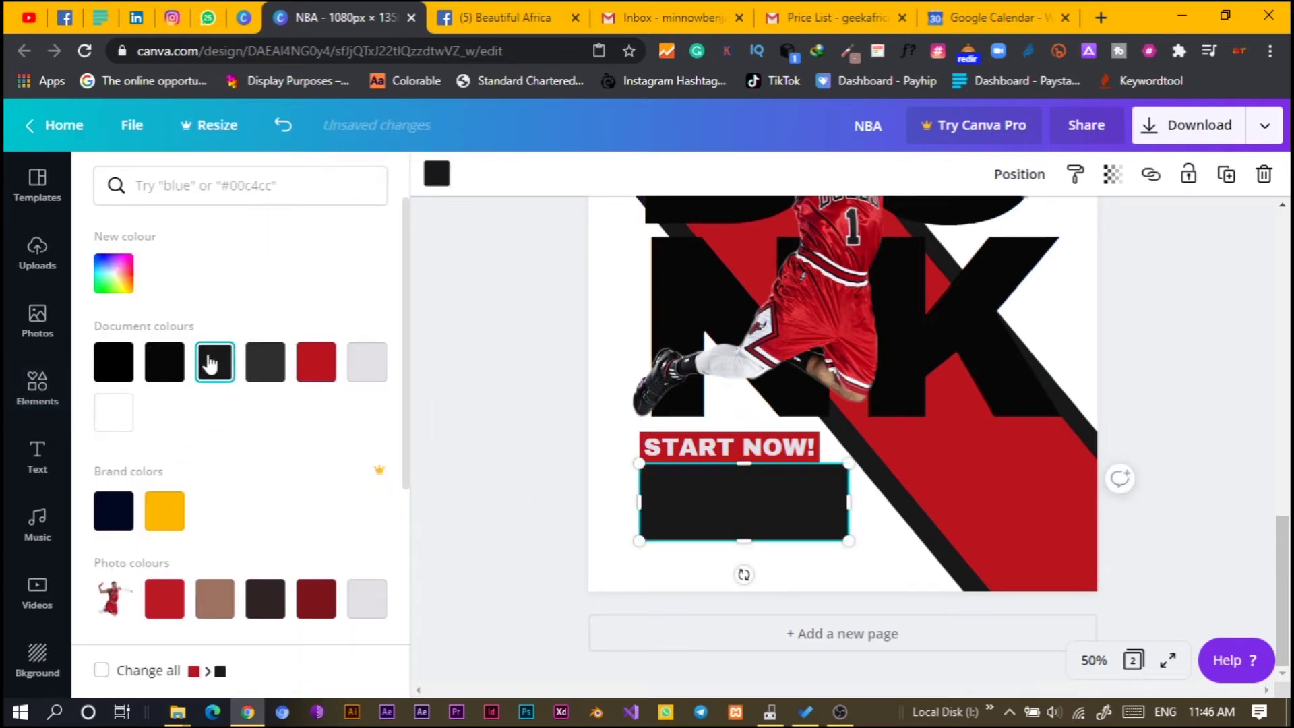
pyautogui.click(548, 498)
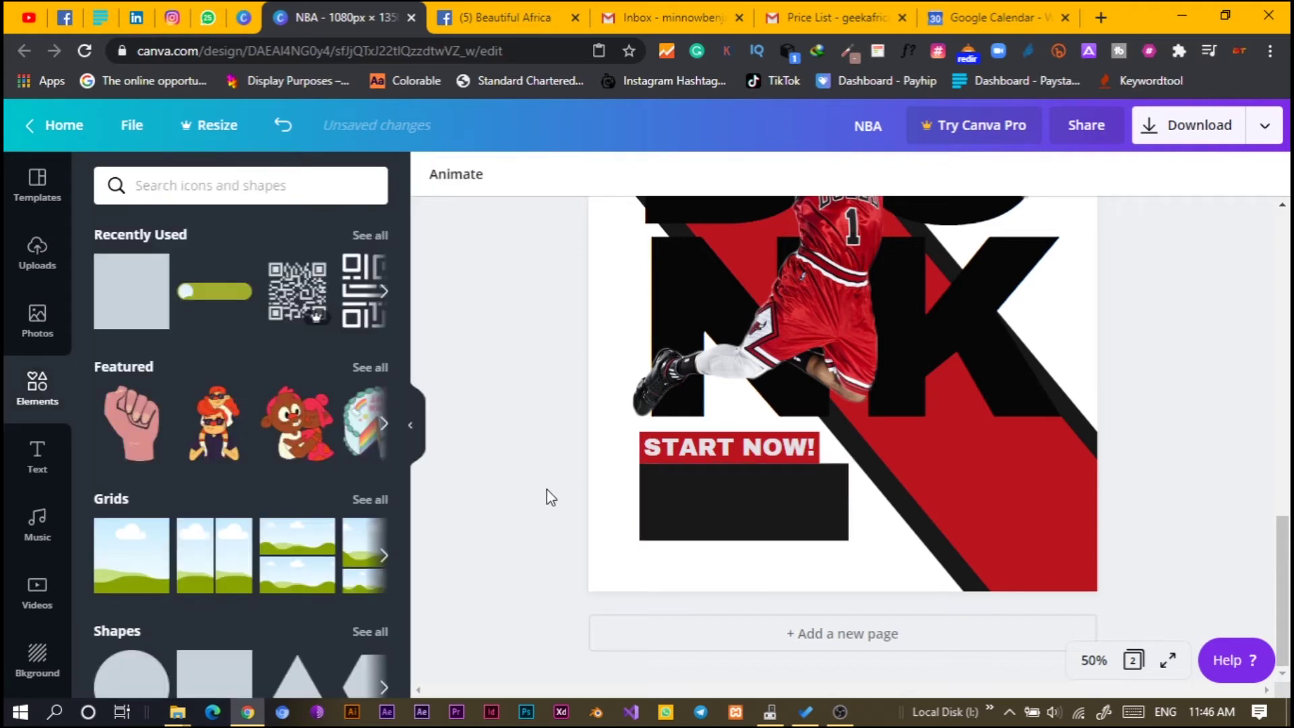
pyautogui.click(739, 535)
pyautogui.click(596, 475)
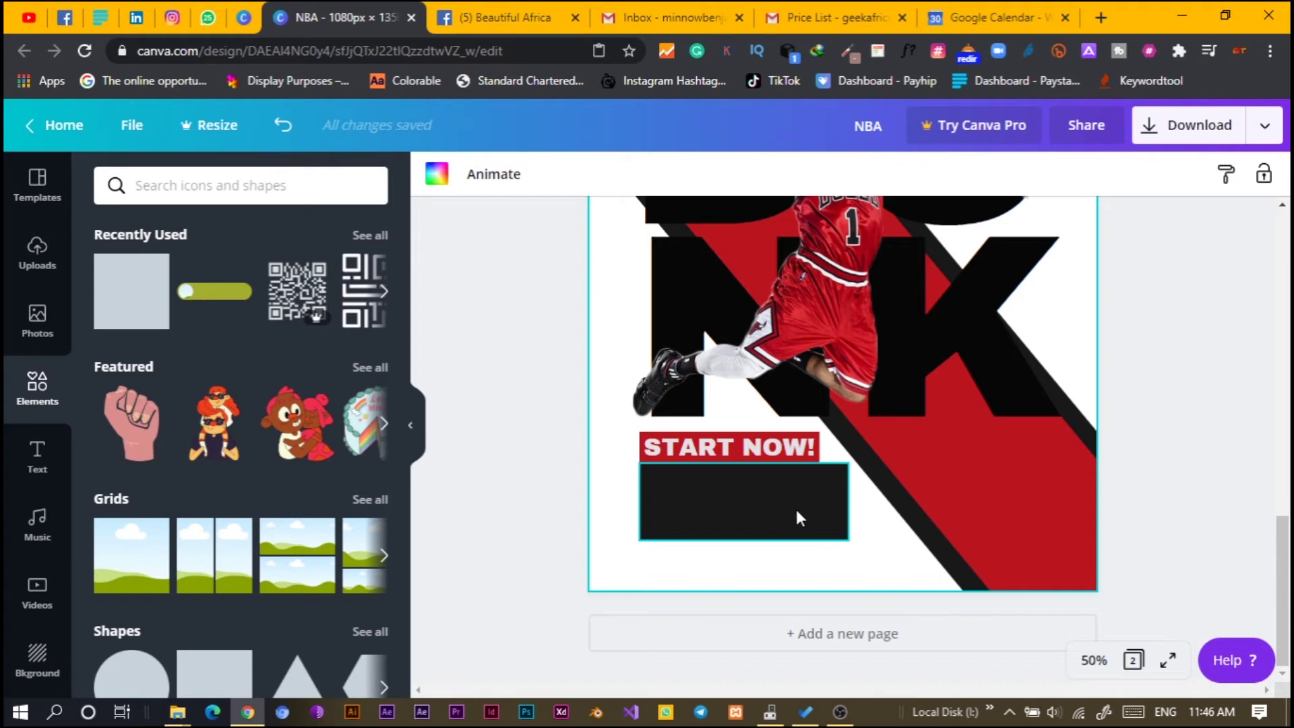
# Step: Copy the START NOW! red box beneath the black box, aligned and widened to w:432
pyautogui.click(650, 458)
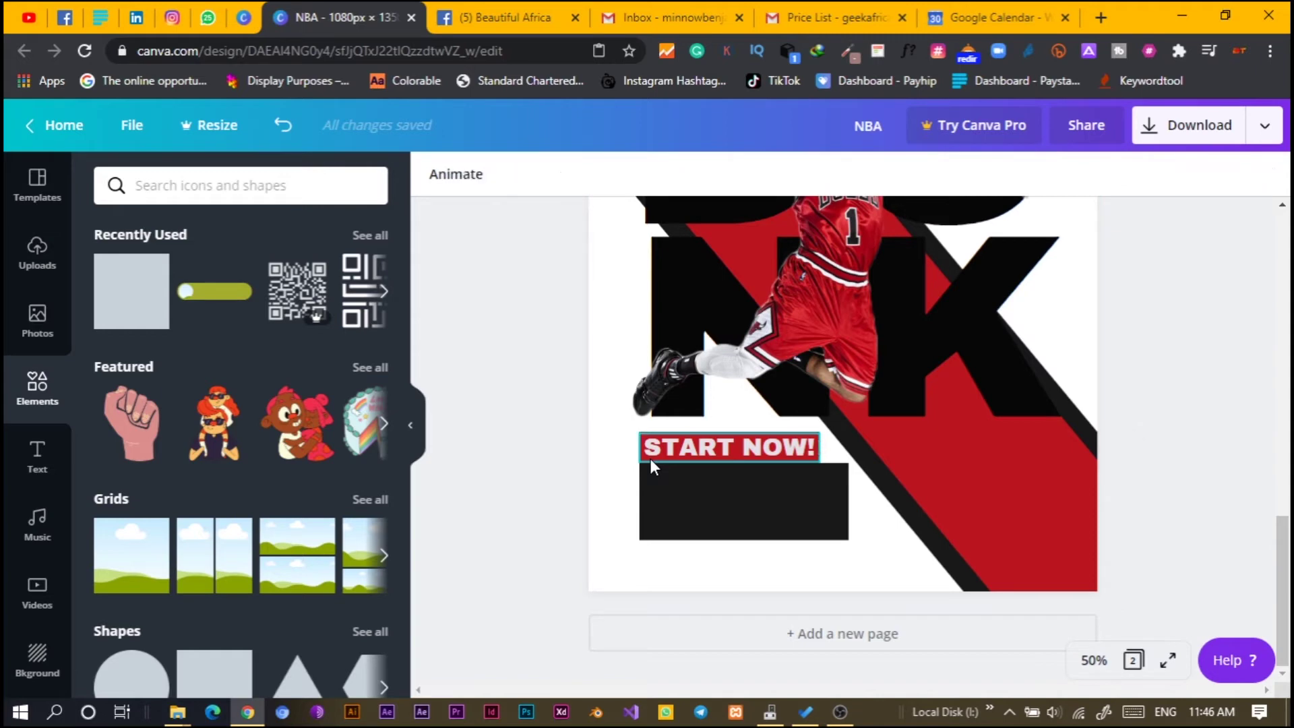
pyautogui.click(650, 459)
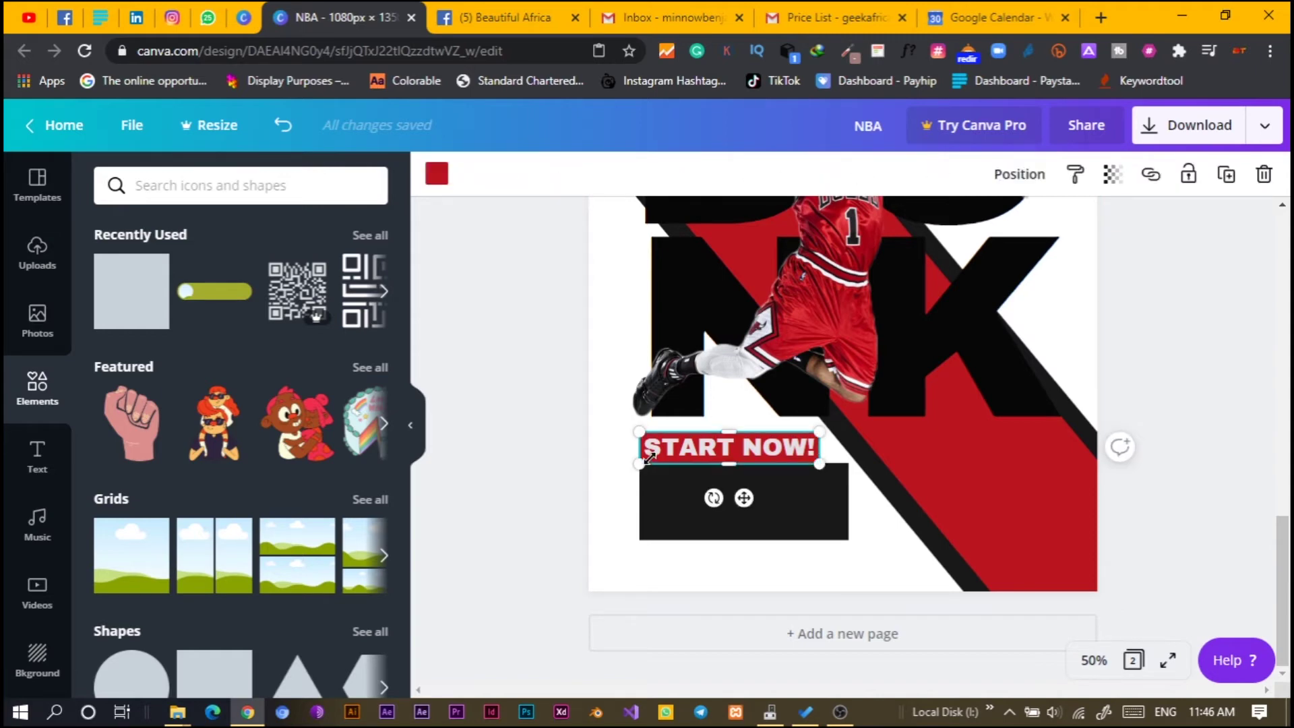
pyautogui.moveTo(649, 458); pyautogui.dragTo(703, 555)
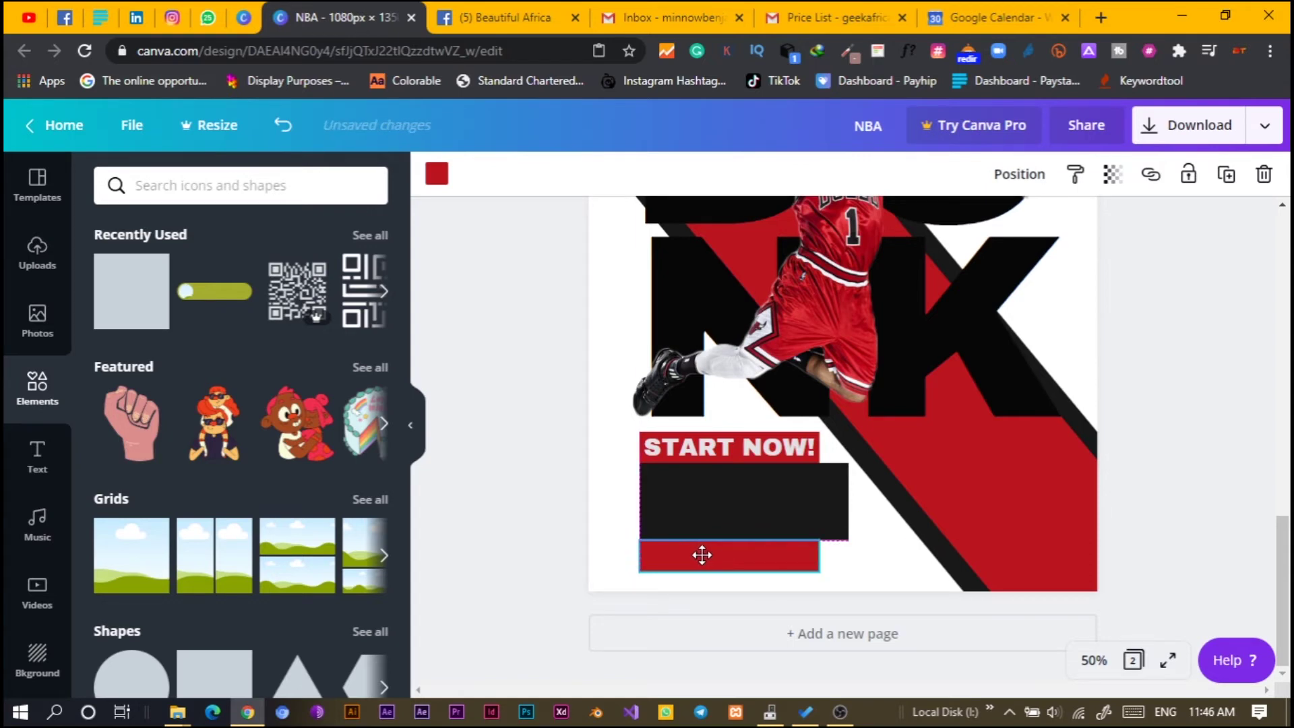
pyautogui.click(528, 505)
pyautogui.click(774, 553)
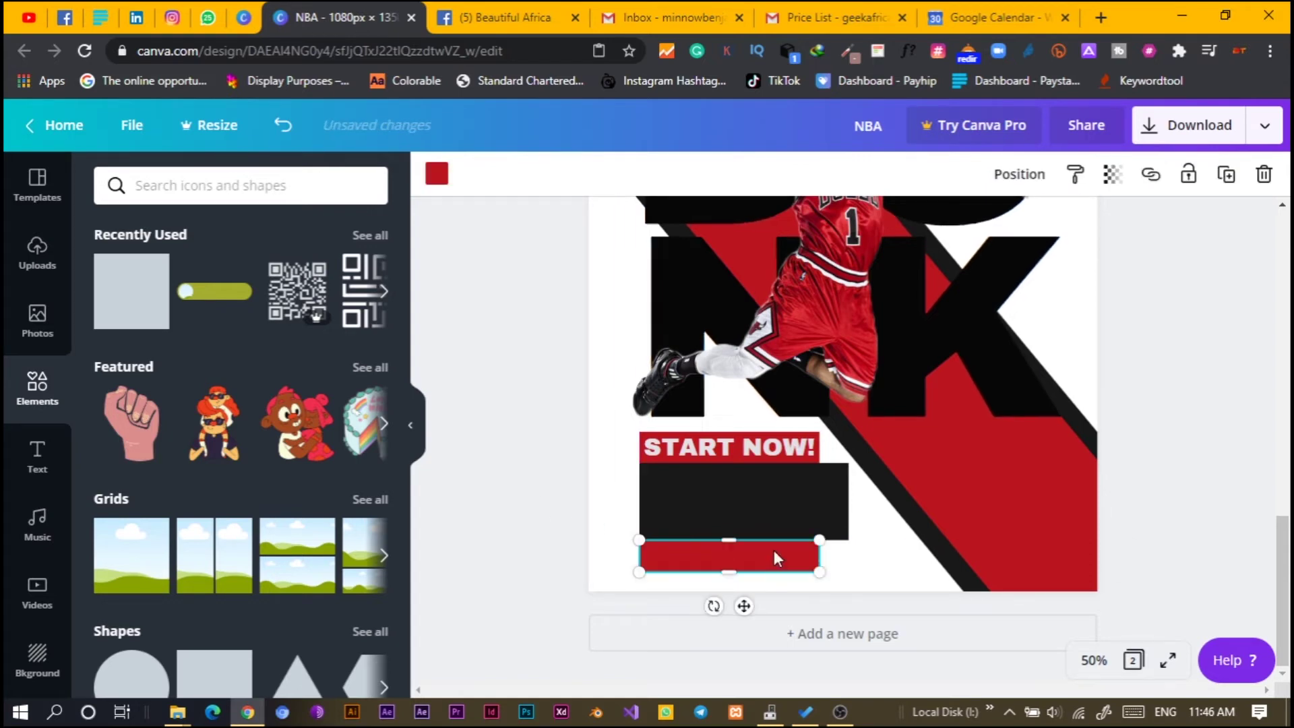
pyautogui.moveTo(820, 556); pyautogui.dragTo(852, 554)
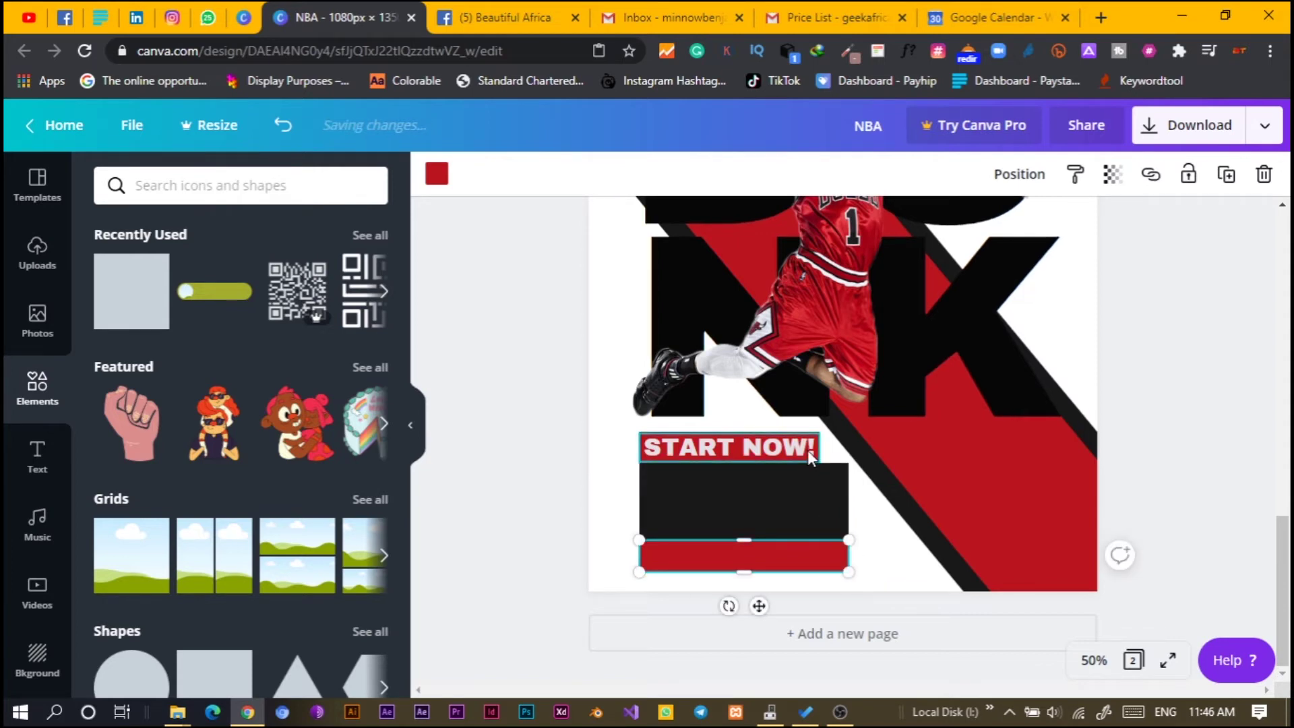
# Step: Widen the START NOW! red box to w:440 to match the black box
pyautogui.click(806, 450)
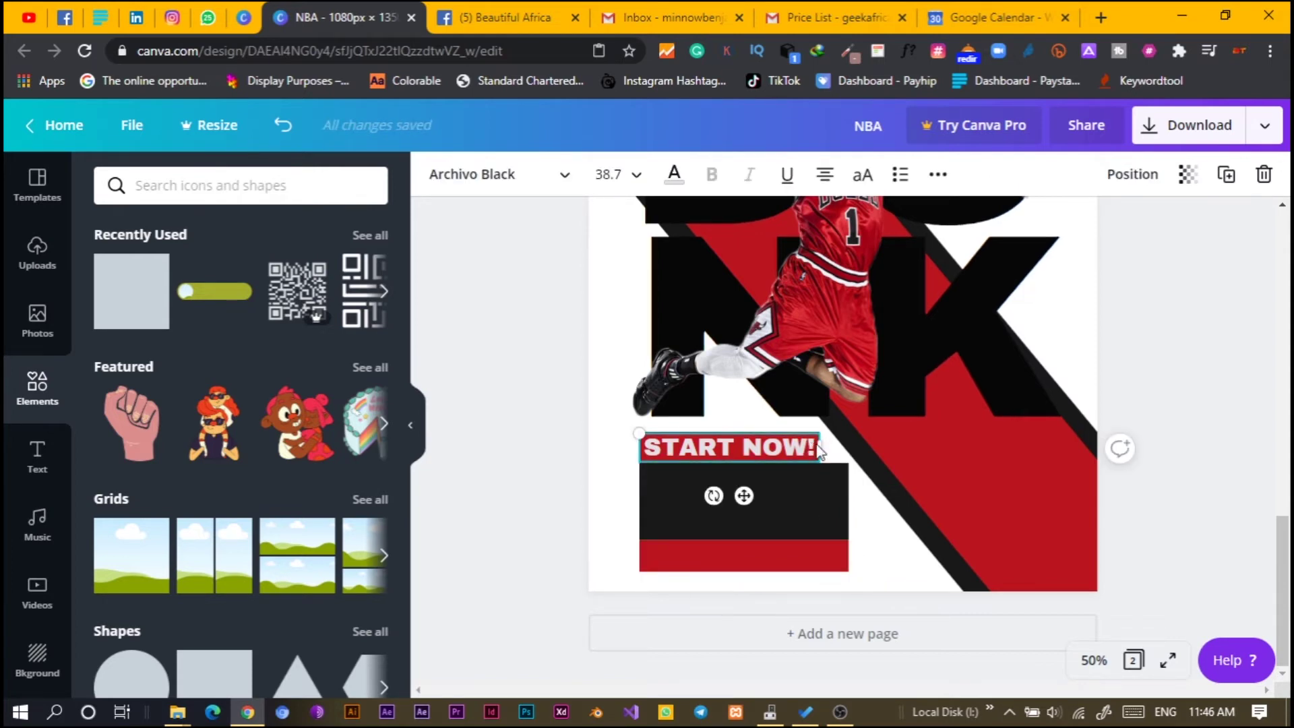
pyautogui.click(809, 448)
pyautogui.moveTo(817, 449); pyautogui.dragTo(844, 451)
# Step: Move the red label, dark box and red bar together to the poster's bottom edge
pyautogui.click(501, 478)
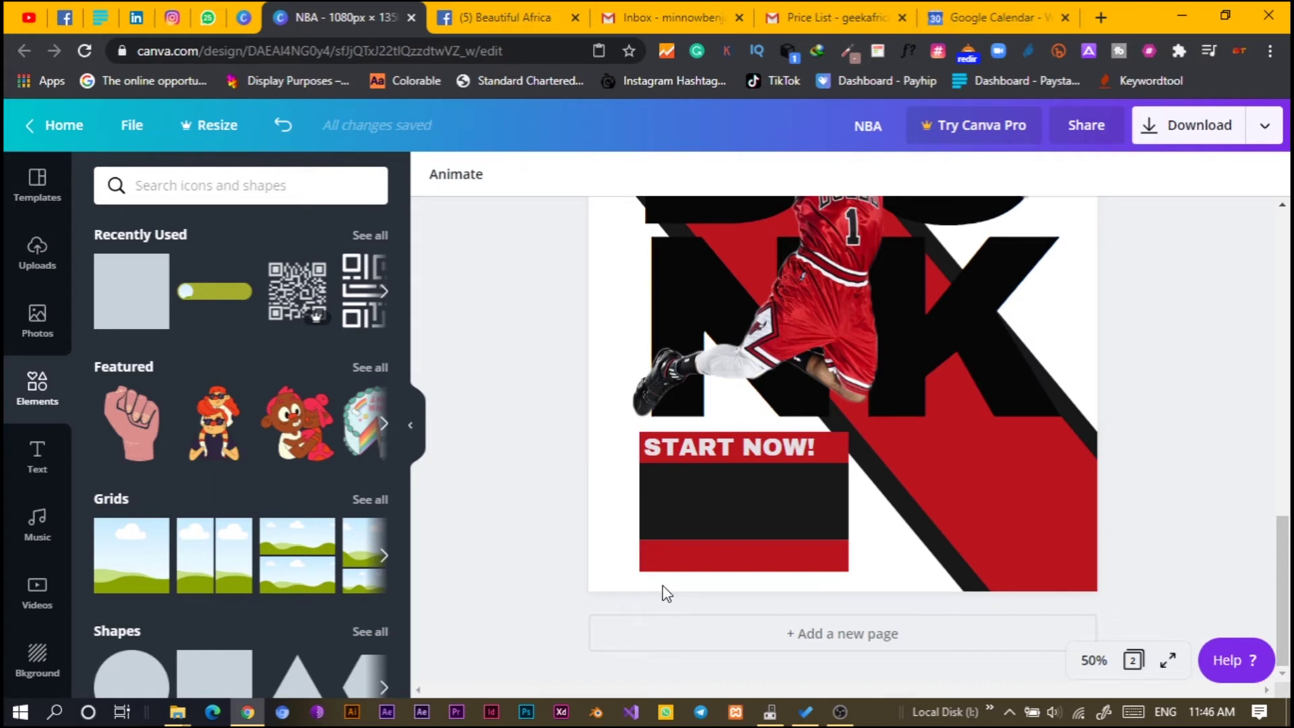
pyautogui.click(839, 443)
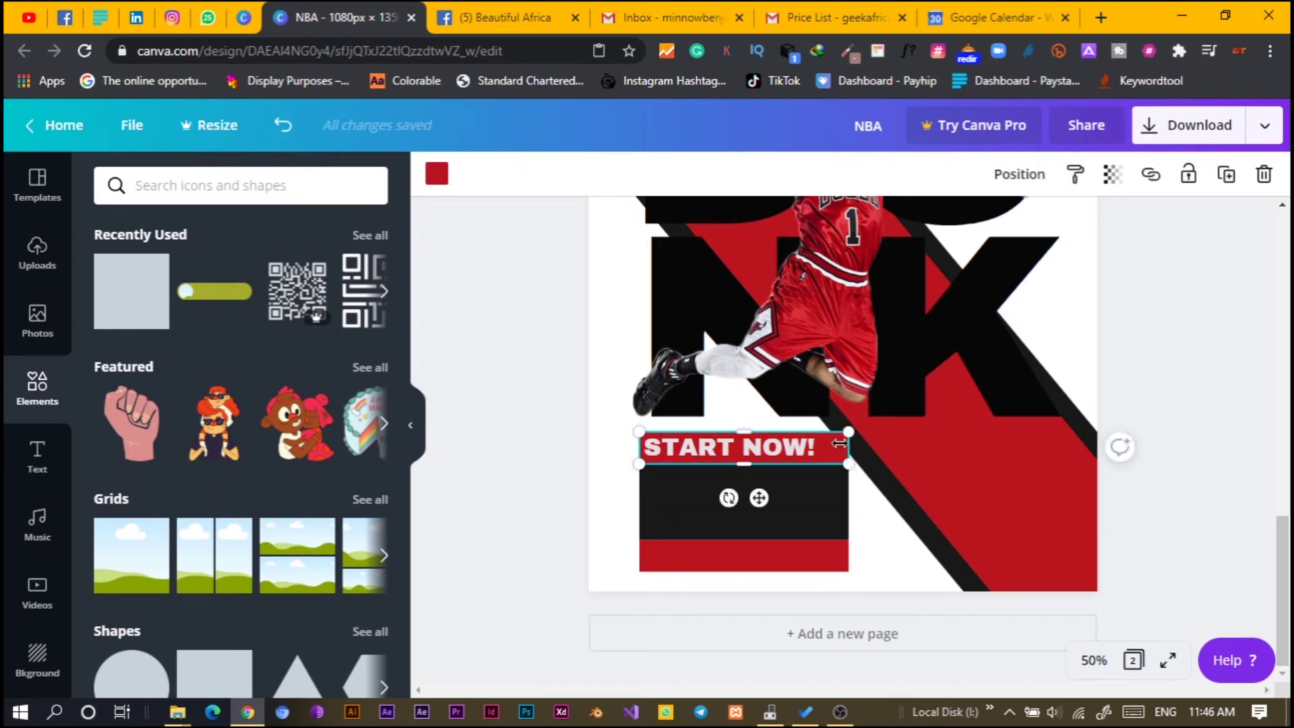
pyautogui.keyDown('shift'); pyautogui.click(807, 468); pyautogui.keyUp('shift')
pyautogui.keyDown('shift'); pyautogui.click(816, 558); pyautogui.keyUp('shift')
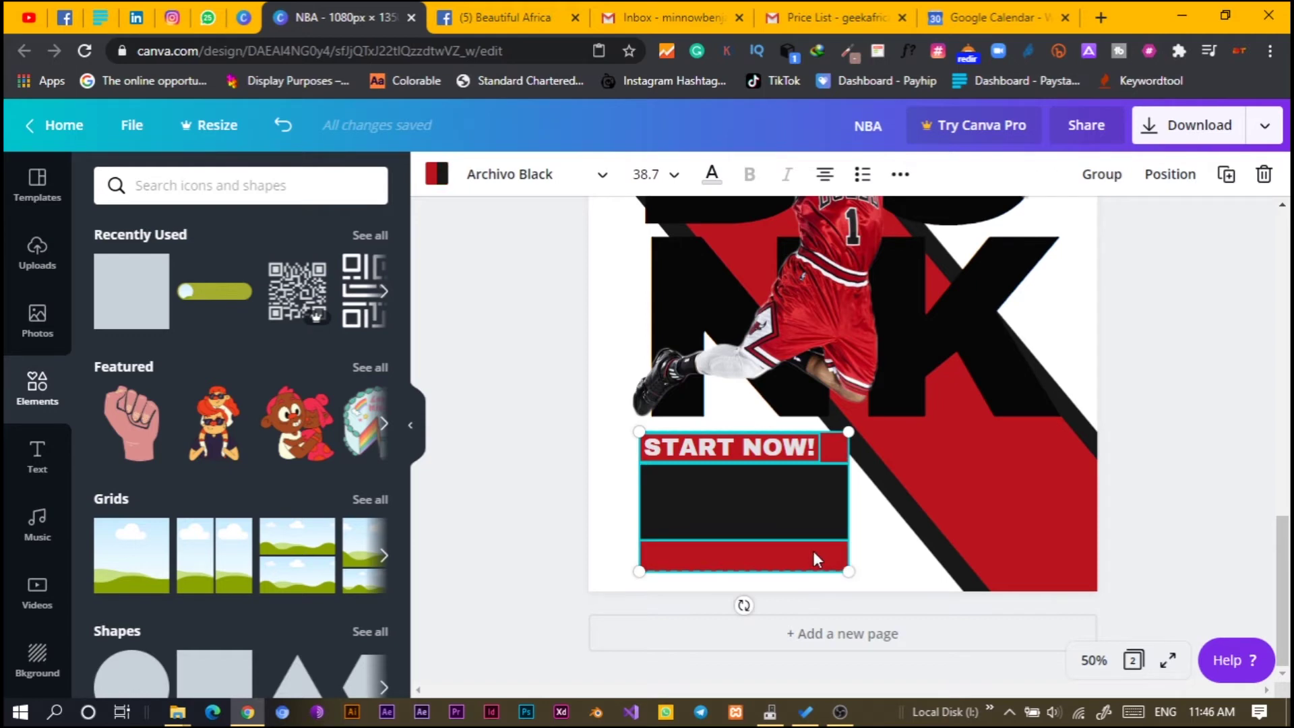
pyautogui.moveTo(768, 509); pyautogui.dragTo(763, 514)
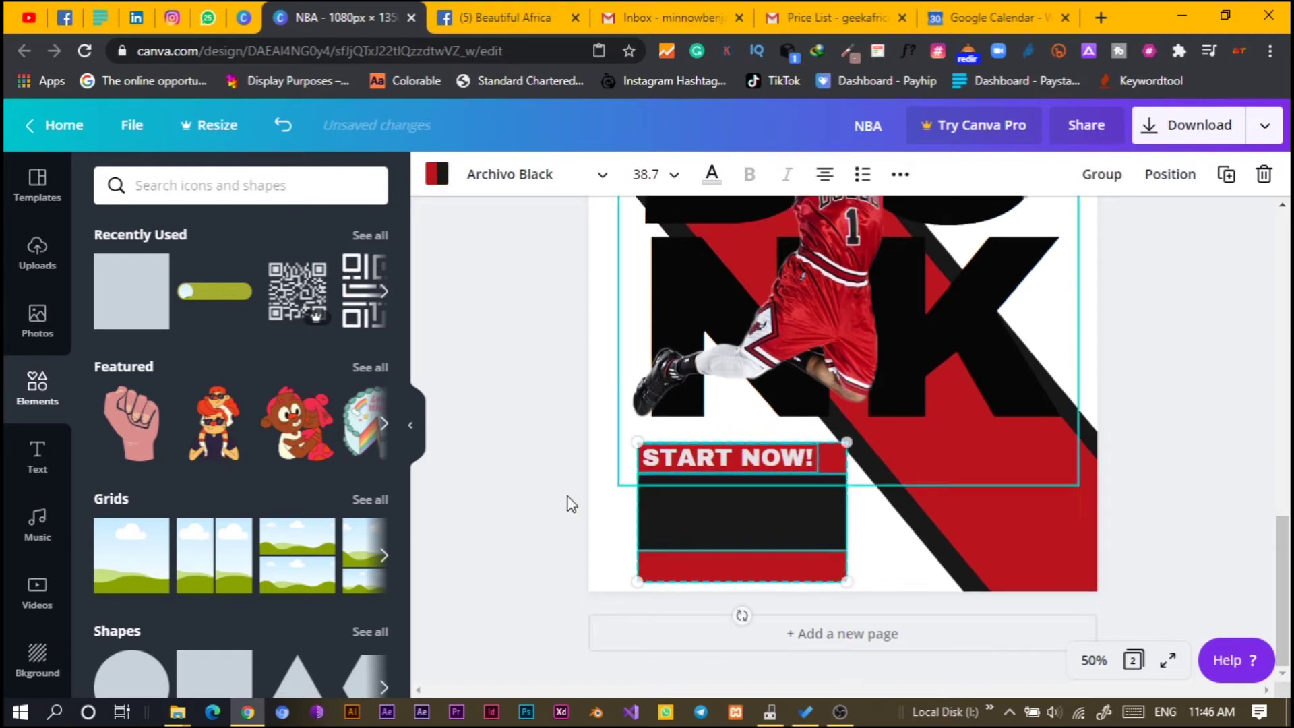
pyautogui.click(533, 501)
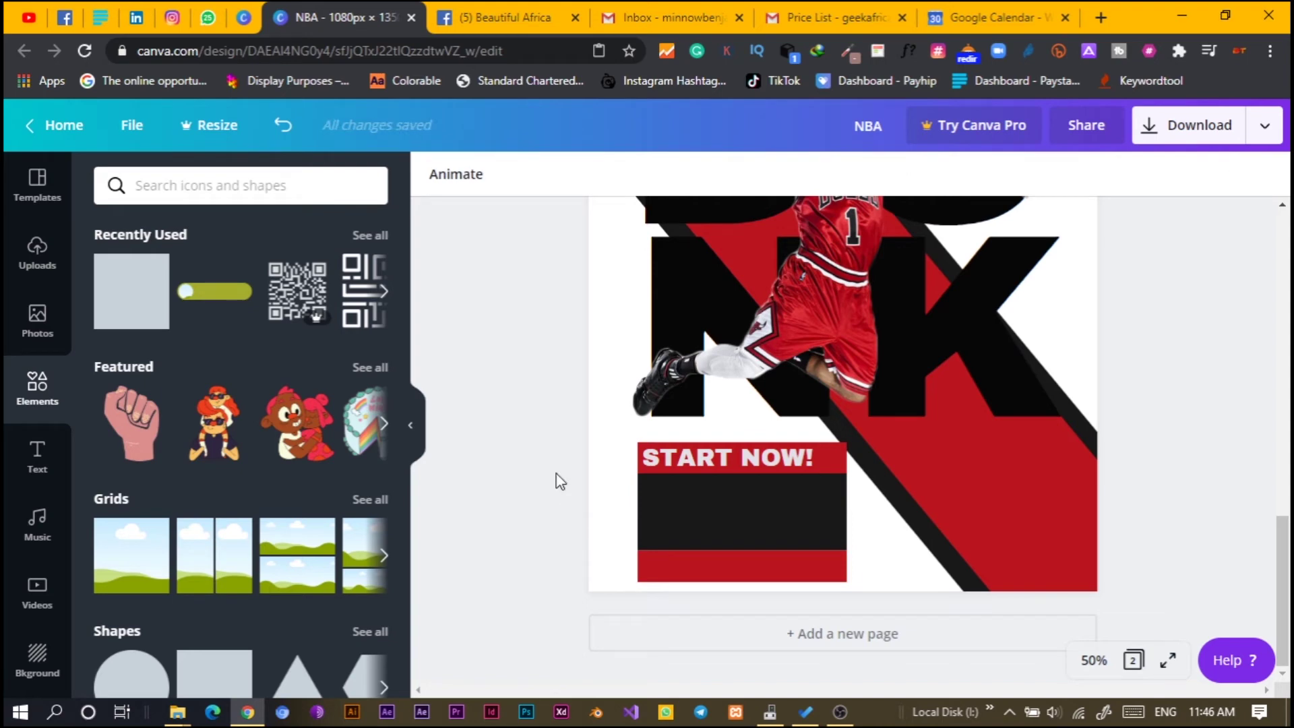
# Step: Shrink the START NOW! heading and black box slightly together
pyautogui.click(662, 470)
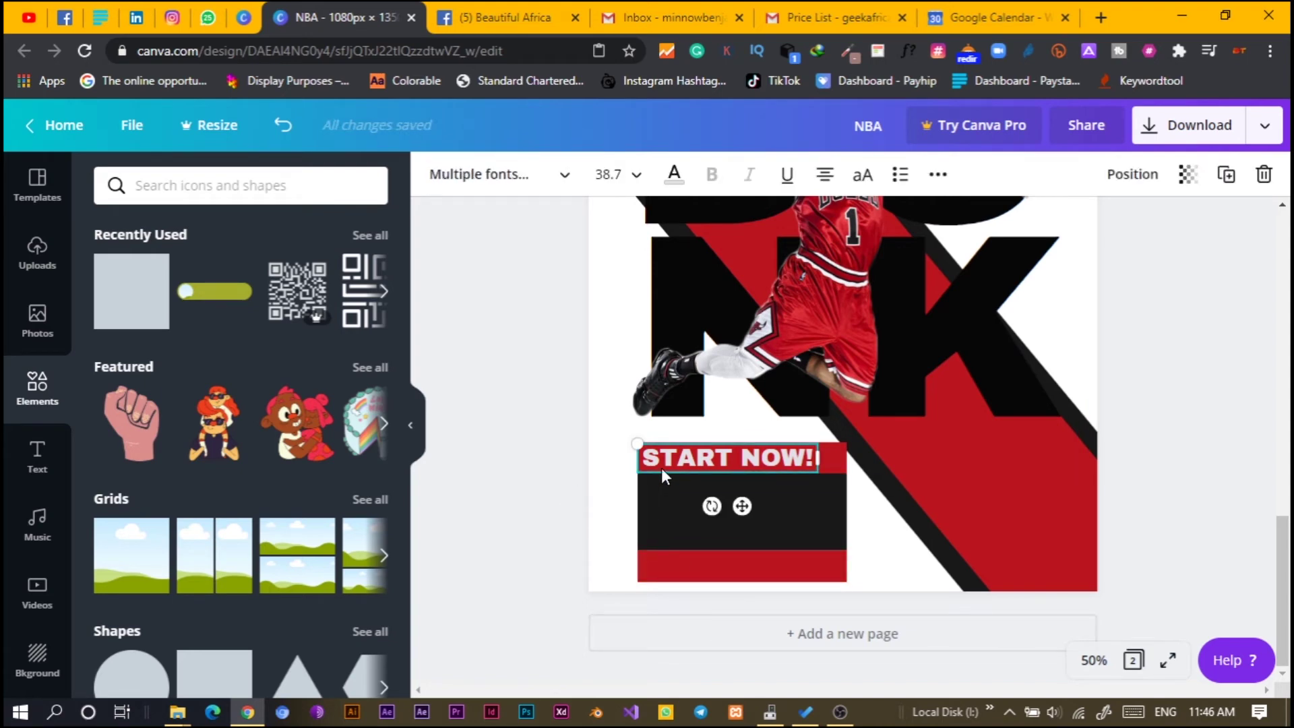
pyautogui.keyDown('shift'); pyautogui.click(758, 515); pyautogui.keyUp('shift')
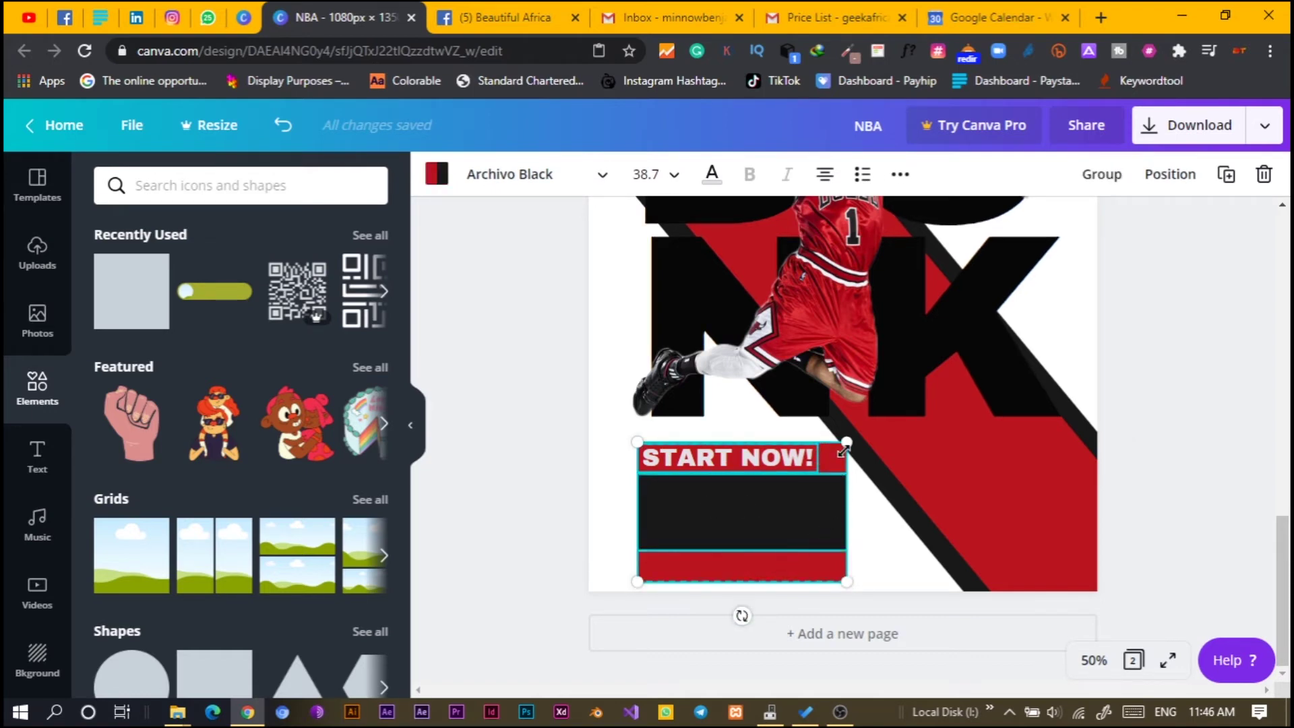
pyautogui.moveTo(846, 442); pyautogui.dragTo(835, 453)
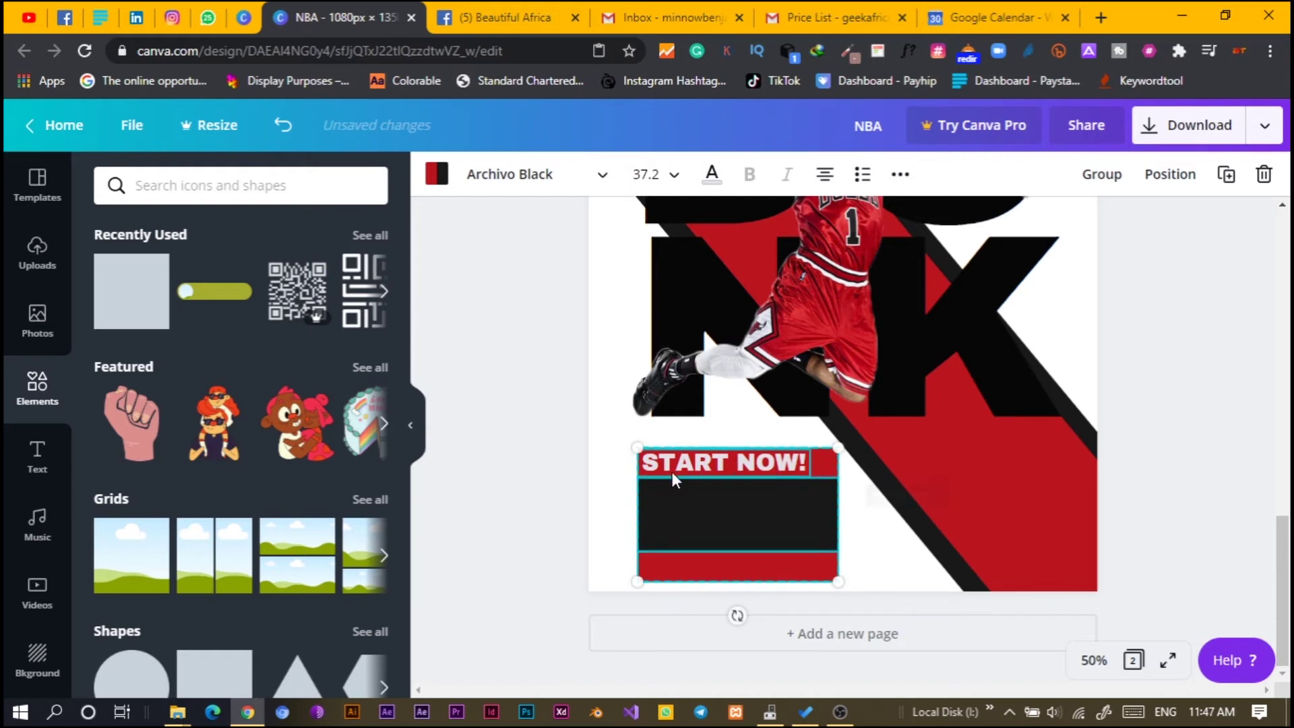
pyautogui.click(562, 461)
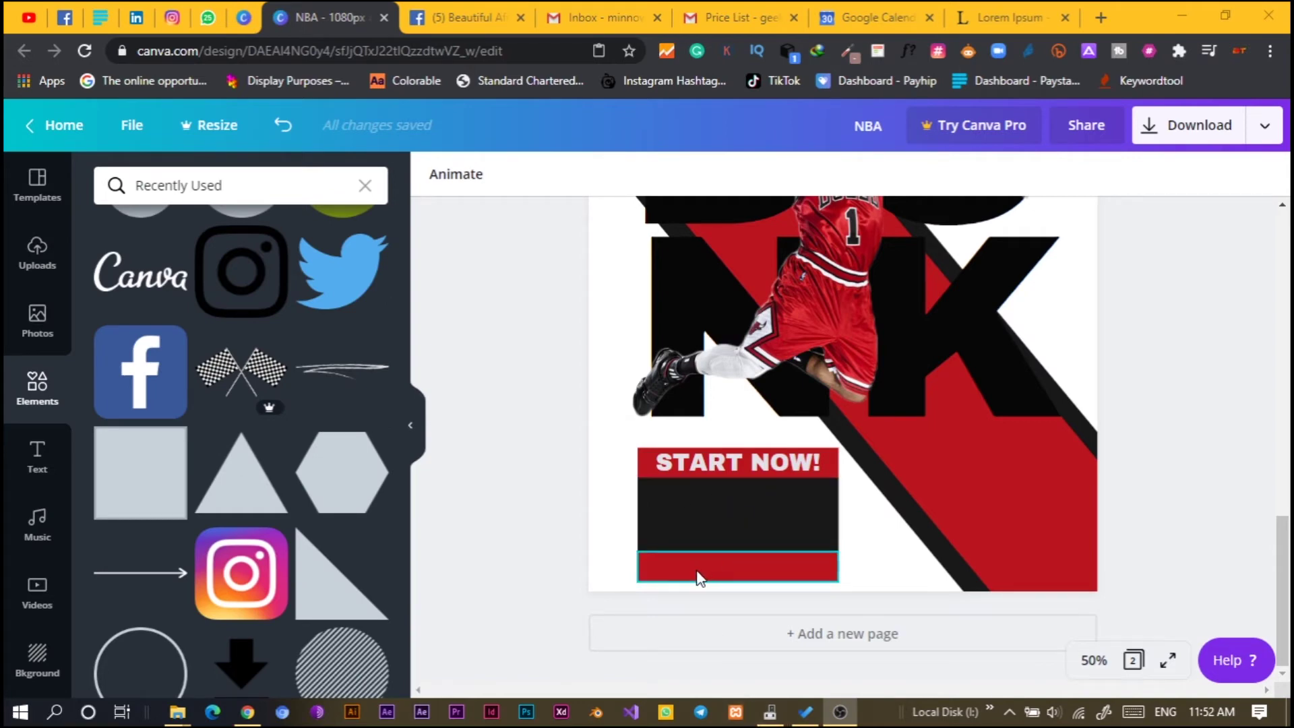
# Step: Add the Twitter, Instagram and Facebook logos from Recently Used to the poster
pyautogui.click(341, 291)
pyautogui.click(241, 271)
pyautogui.click(140, 371)
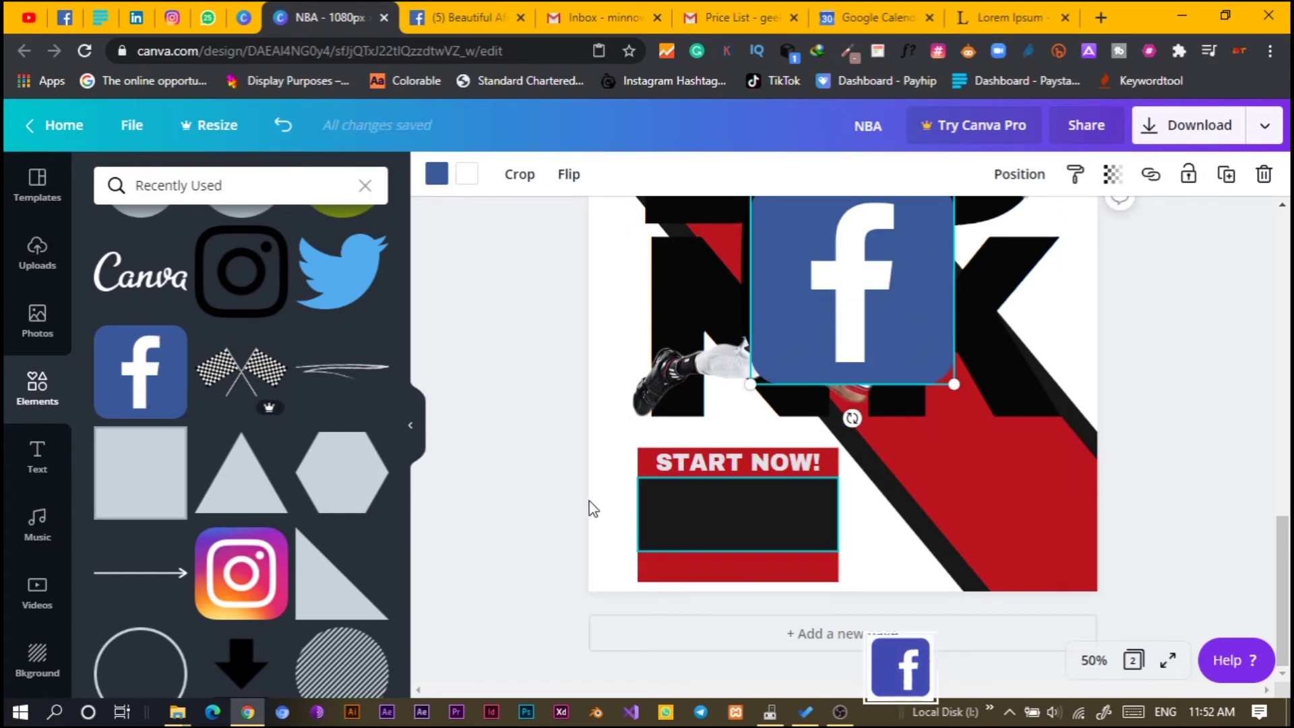
pyautogui.click(1001, 17)
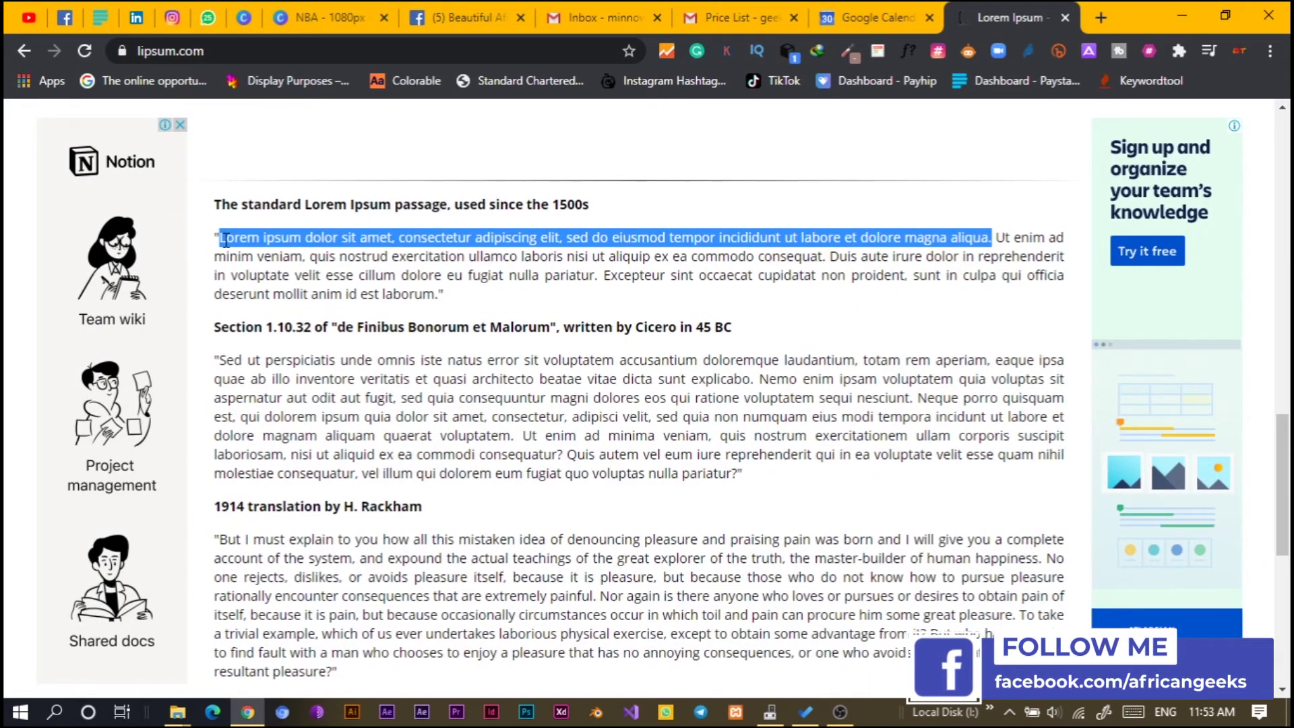
pyautogui.click(324, 16)
pyautogui.scroll(3, 848, 438)
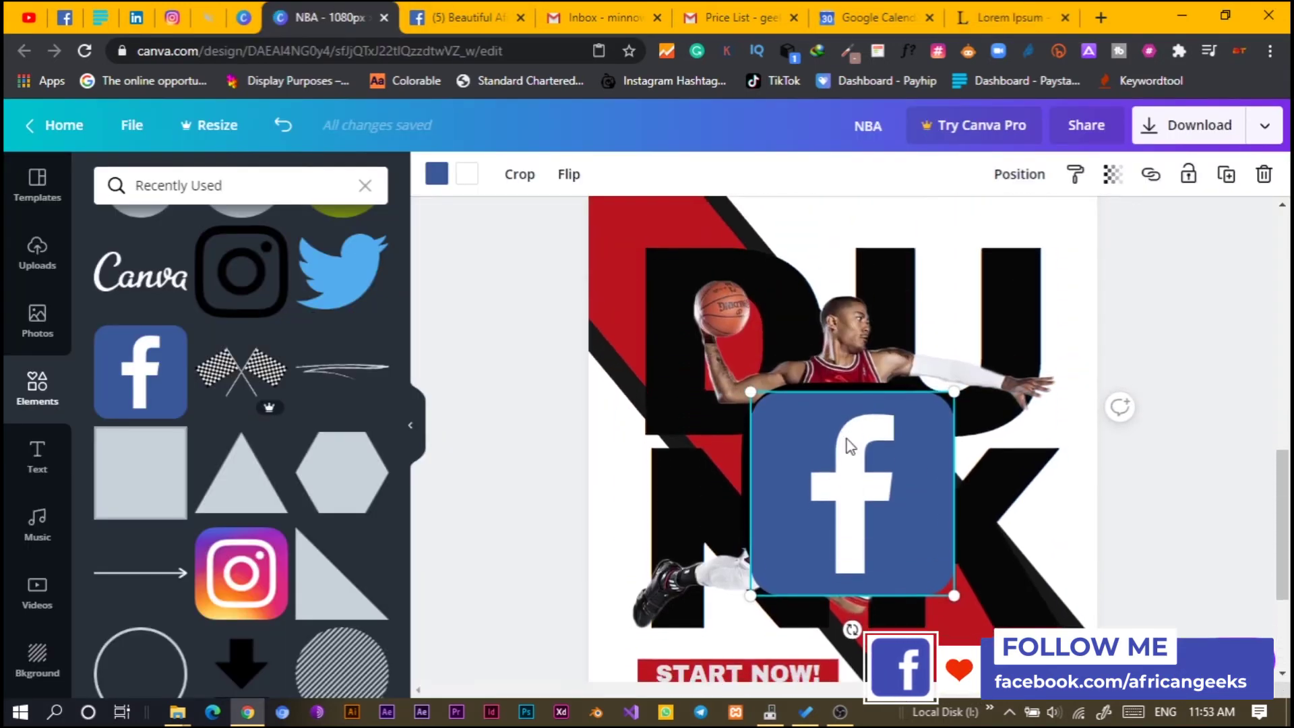
pyautogui.scroll(-3, 847, 438)
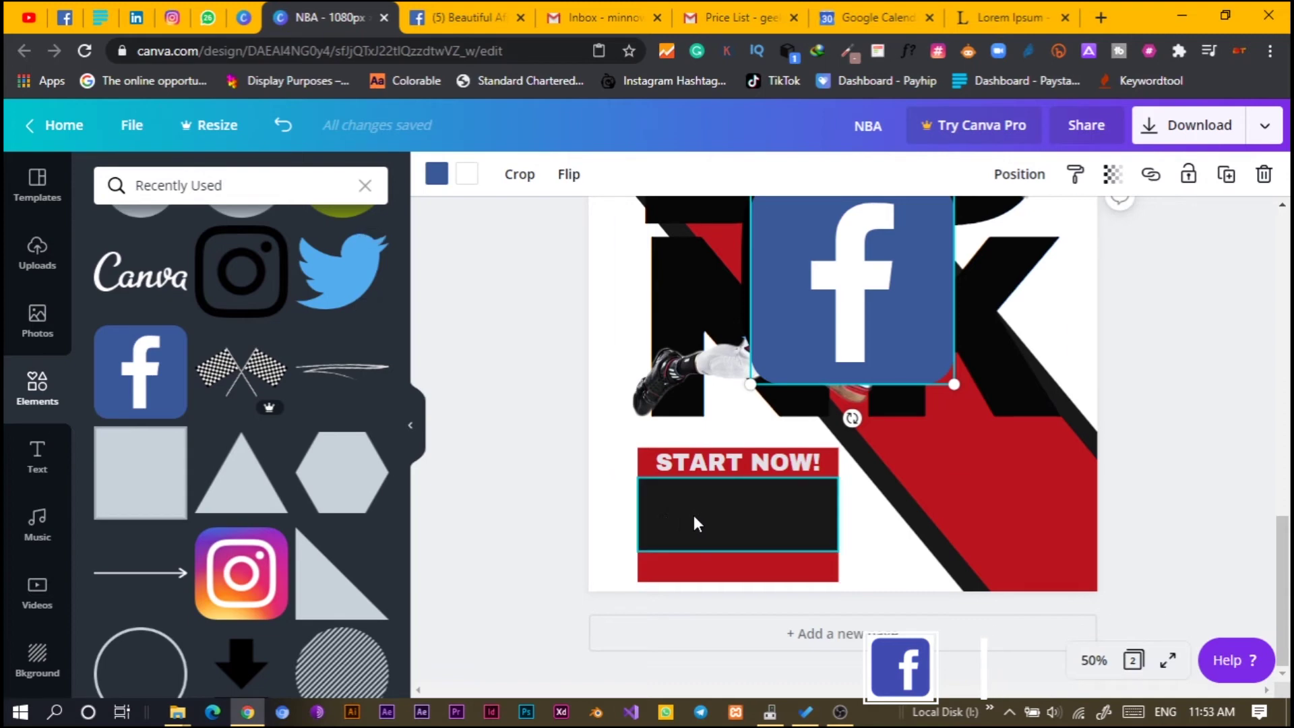
# Step: Add a text box on the black box and fill it with the copied Lorem ipsum sentence
pyautogui.press('t')
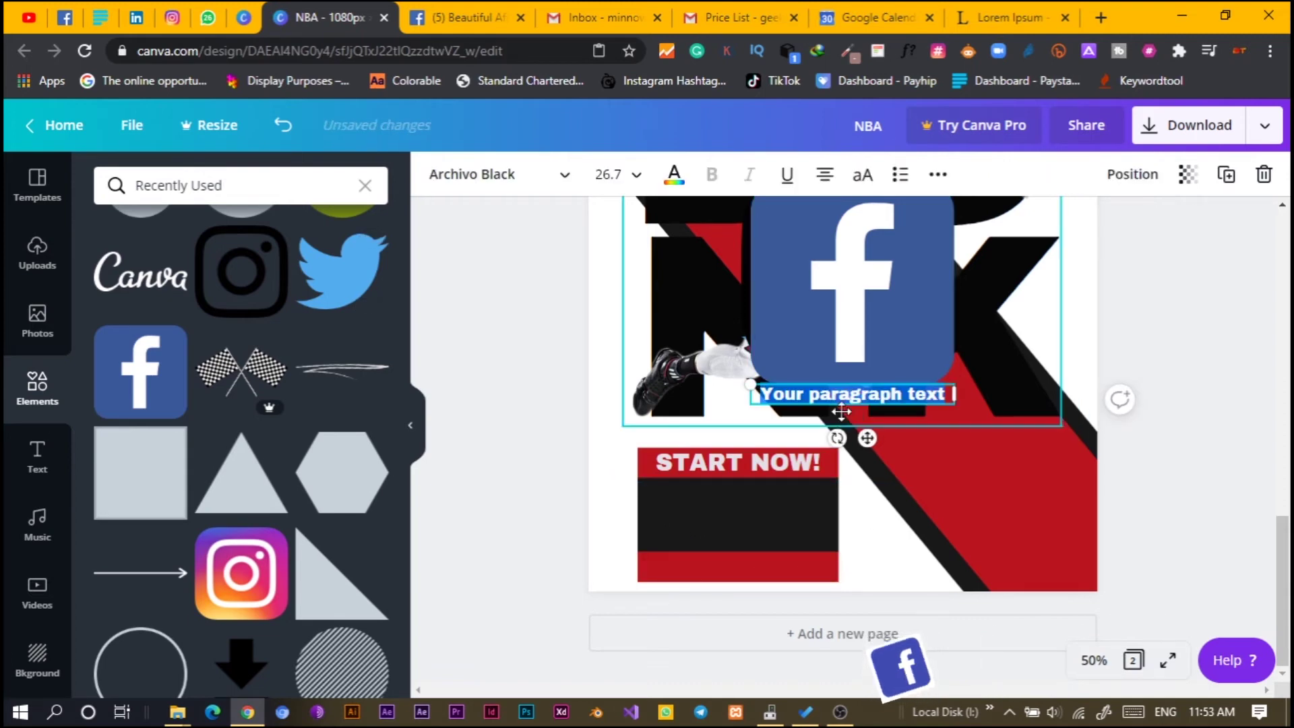
pyautogui.moveTo(868, 440); pyautogui.dragTo(765, 550)
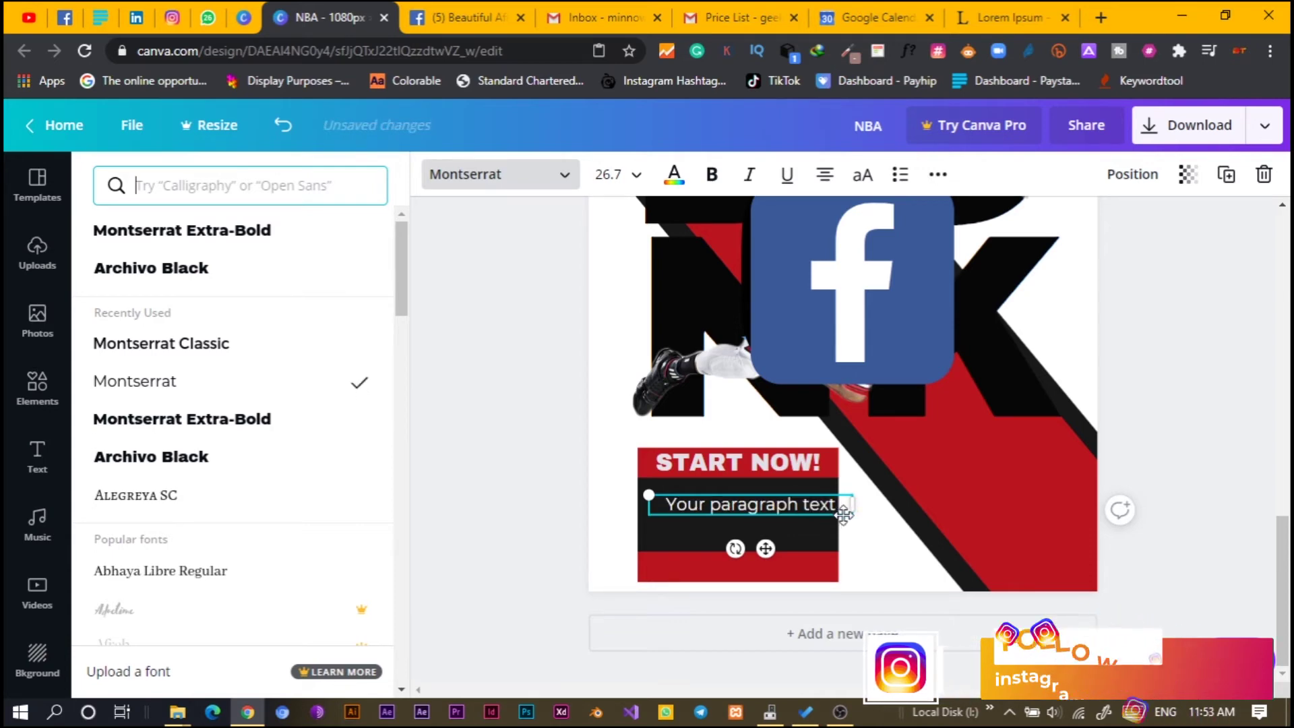
pyautogui.moveTo(850, 517); pyautogui.dragTo(750, 541)
pyautogui.click(1034, 6)
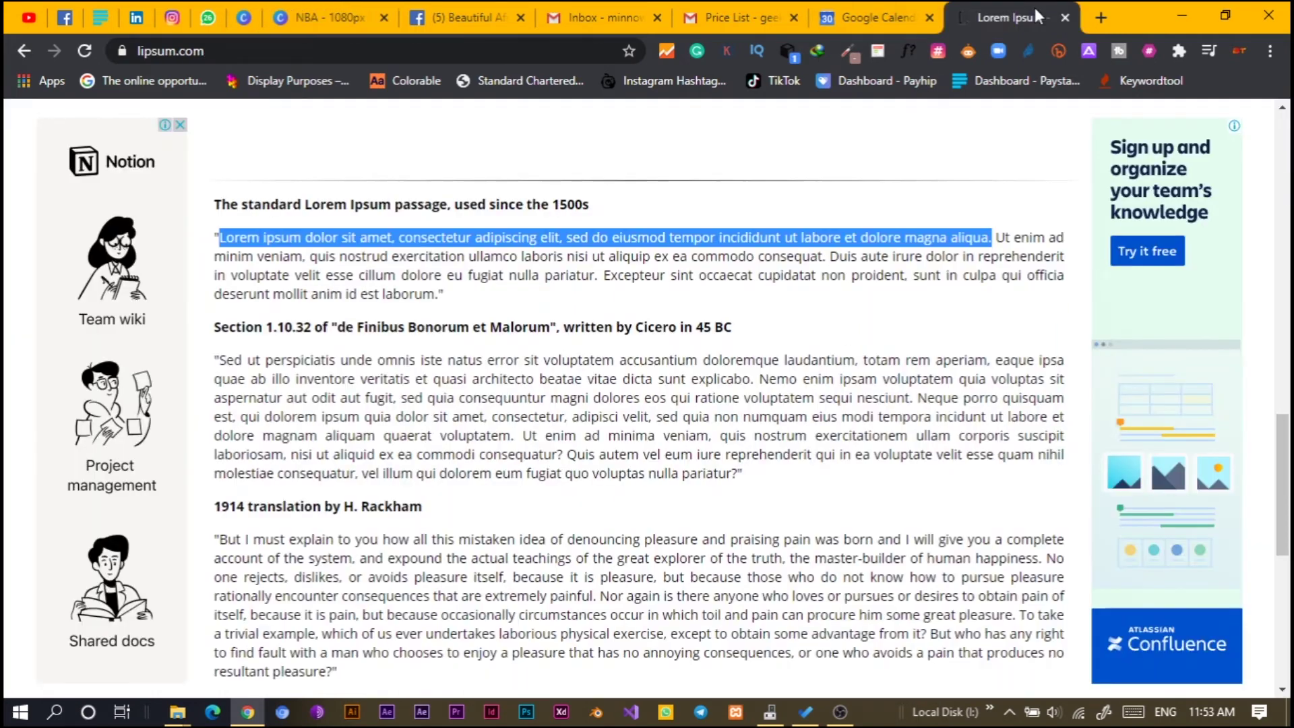
pyautogui.click(357, 27)
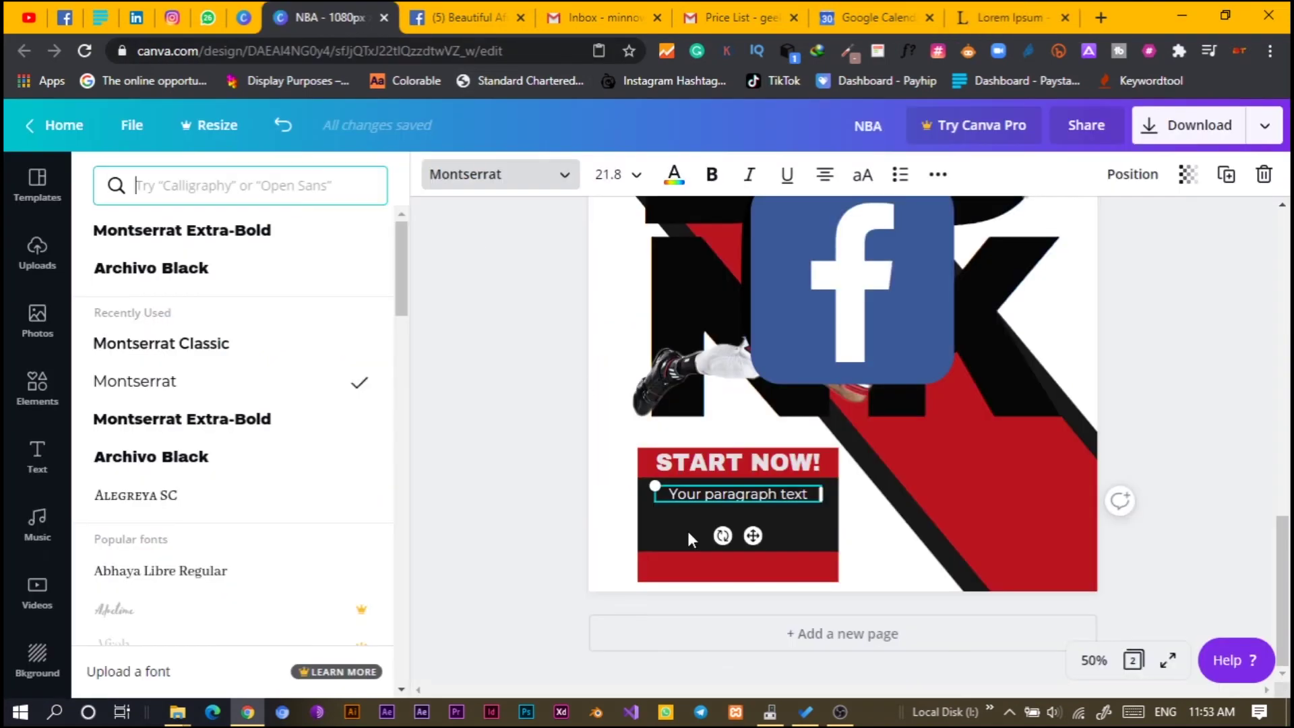
pyautogui.doubleClick(689, 497)
pyautogui.hotkey('ctrl', 'a')
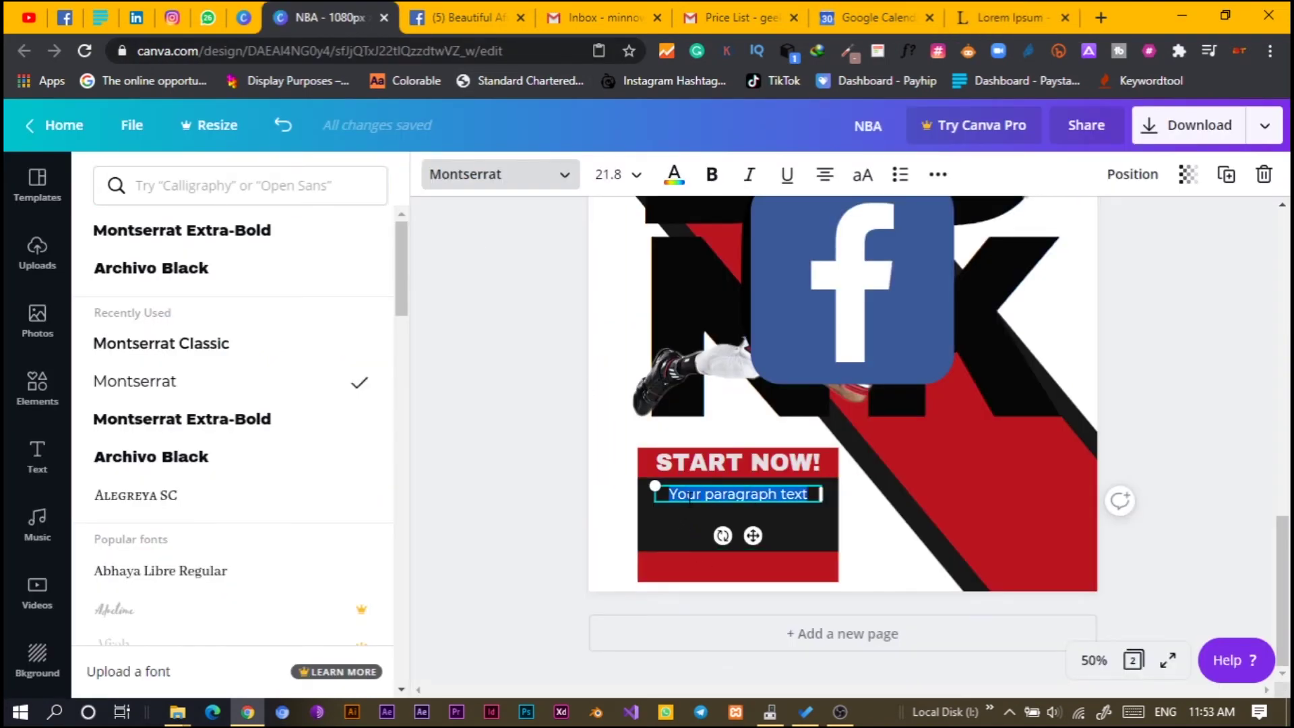
pyautogui.write('Lorem ipsum dolor sit amet, consectetur adipiscing elit, sed do eiusmod tempor incididunt ut labore et dolore magna aliqua.')
# Step: Resize the Lorem ipsum paragraph and centre it within the black box
pyautogui.moveTo(821, 596); pyautogui.dragTo(817, 517)
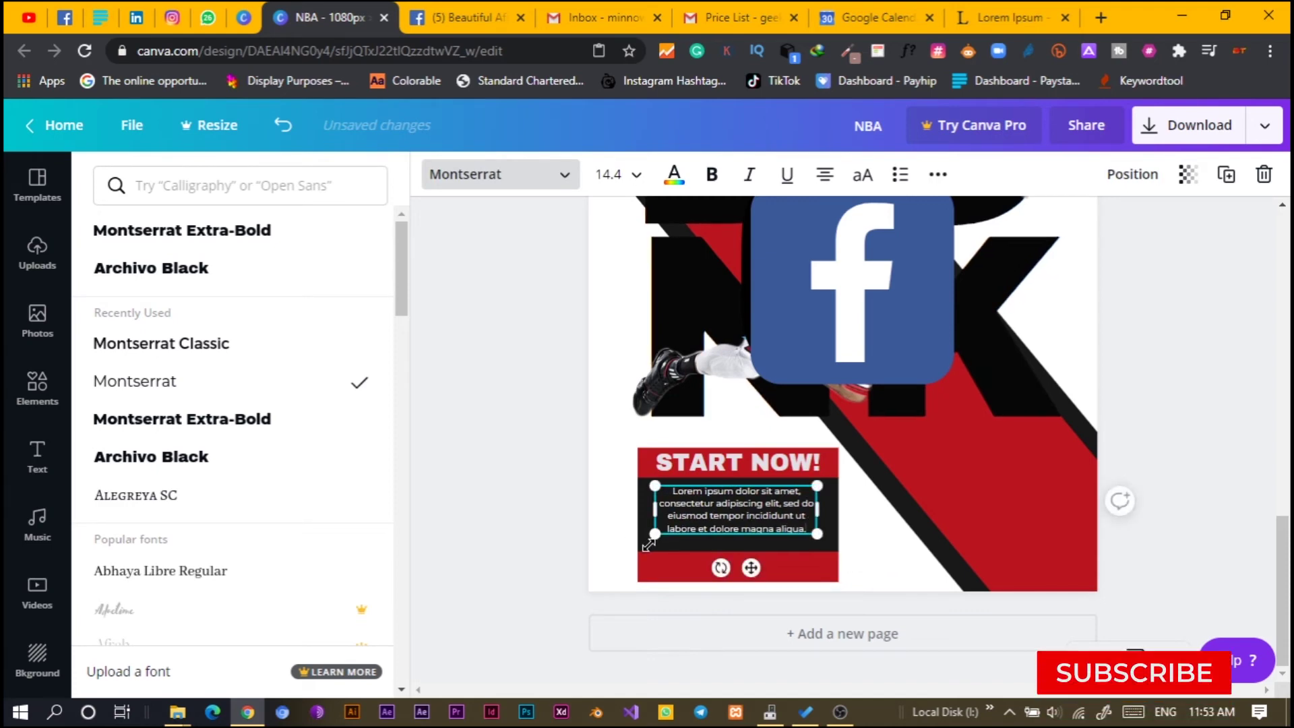
pyautogui.moveTo(634, 537); pyautogui.dragTo(618, 542)
pyautogui.click(695, 518)
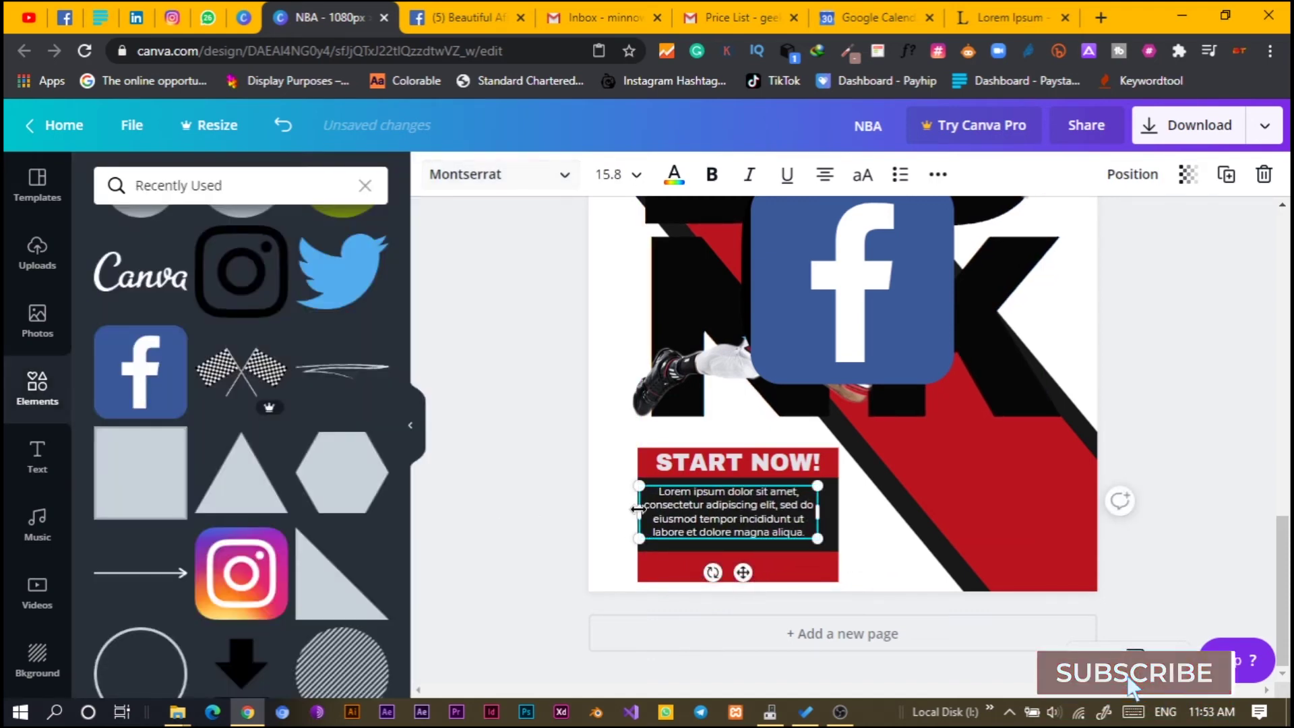
pyautogui.moveTo(697, 527); pyautogui.dragTo(706, 527)
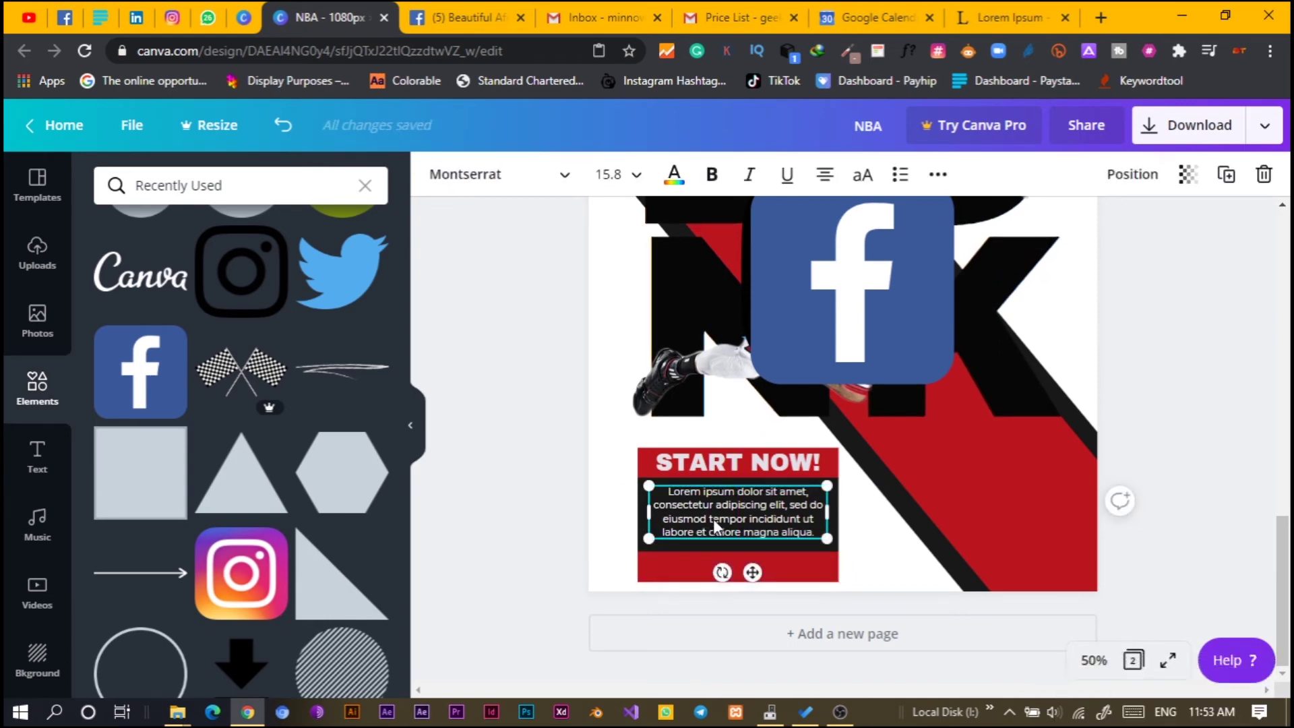
pyautogui.press('Down')
pyautogui.press('Down')
pyautogui.press('Down')
pyautogui.press('Down')
pyautogui.press('Down')
pyautogui.press('Down')
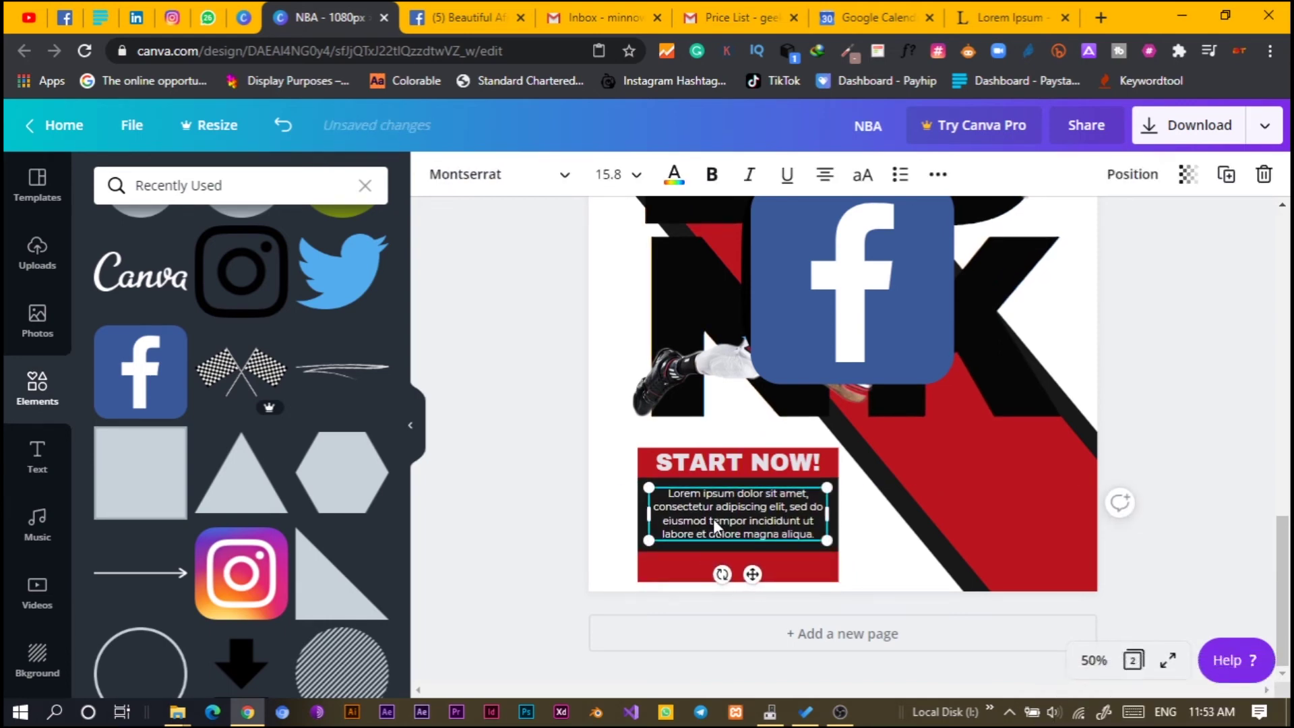
# Step: Place a shrunken copy of the START NOW! heading centred on the red bottom bar
pyautogui.click(520, 534)
pyautogui.click(775, 469)
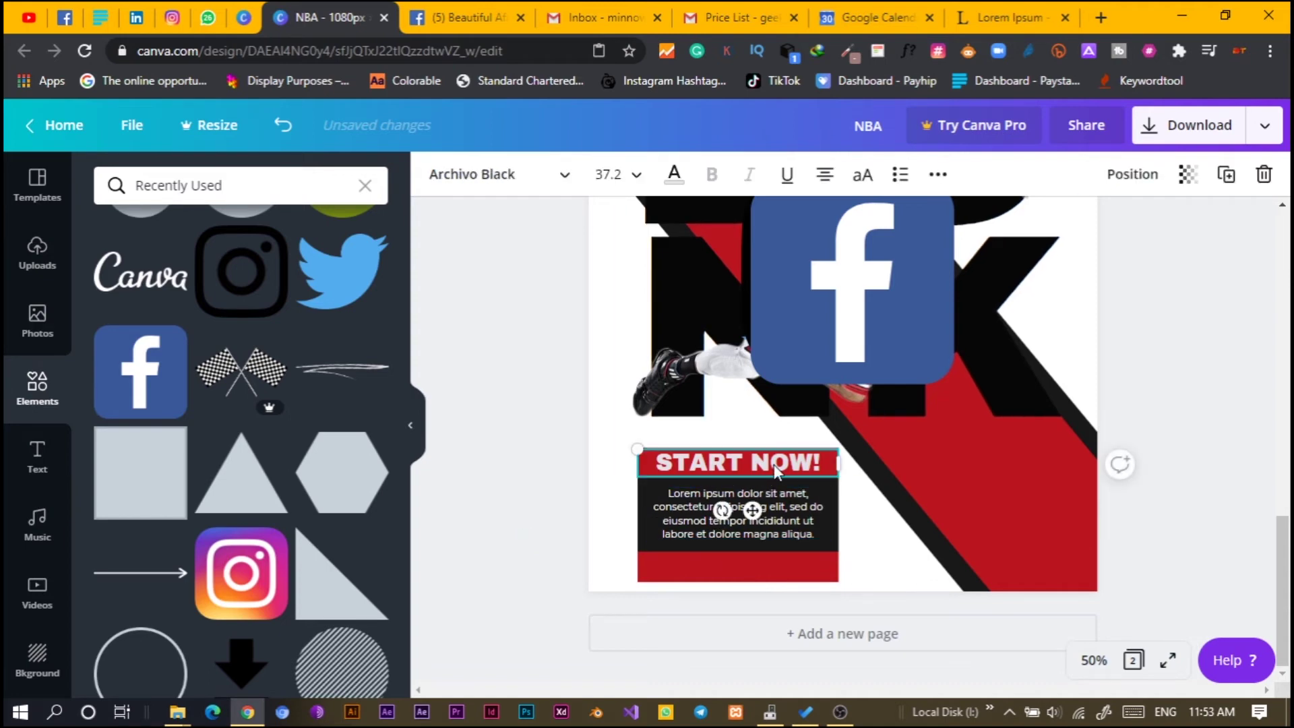
pyautogui.moveTo(752, 511); pyautogui.dragTo(748, 609)
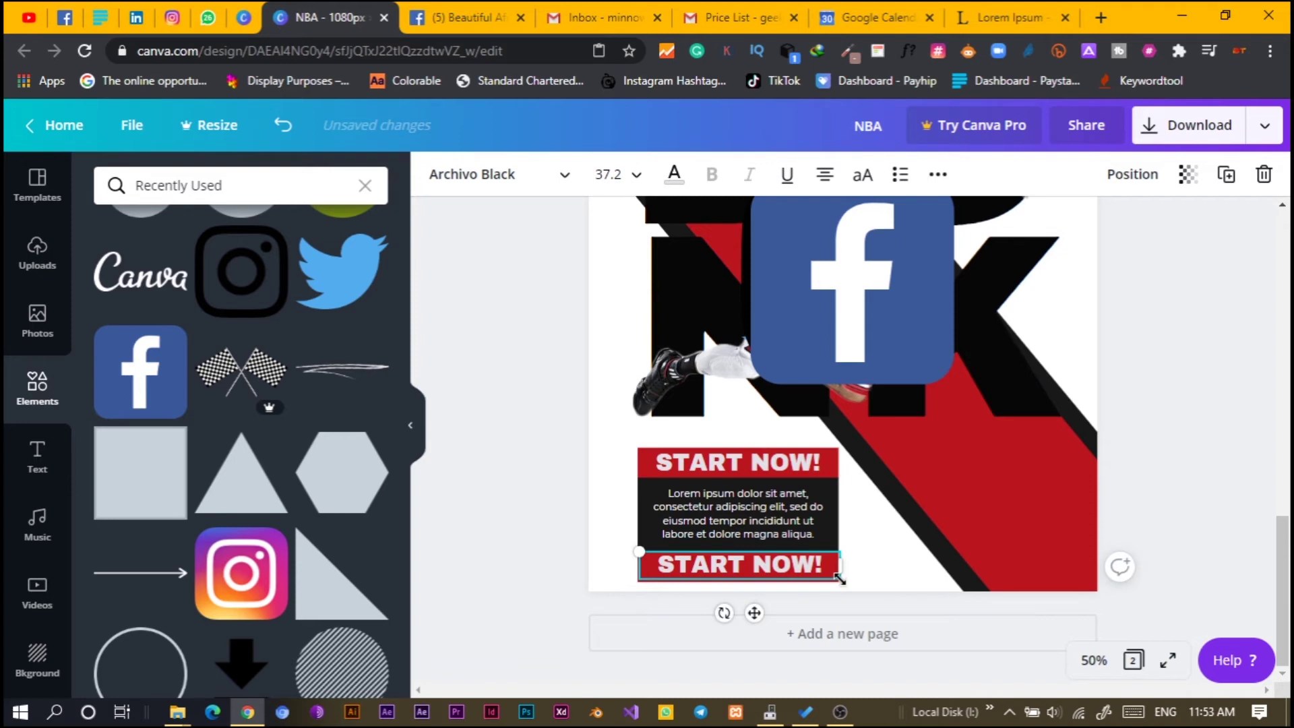
pyautogui.moveTo(839, 578); pyautogui.dragTo(805, 574)
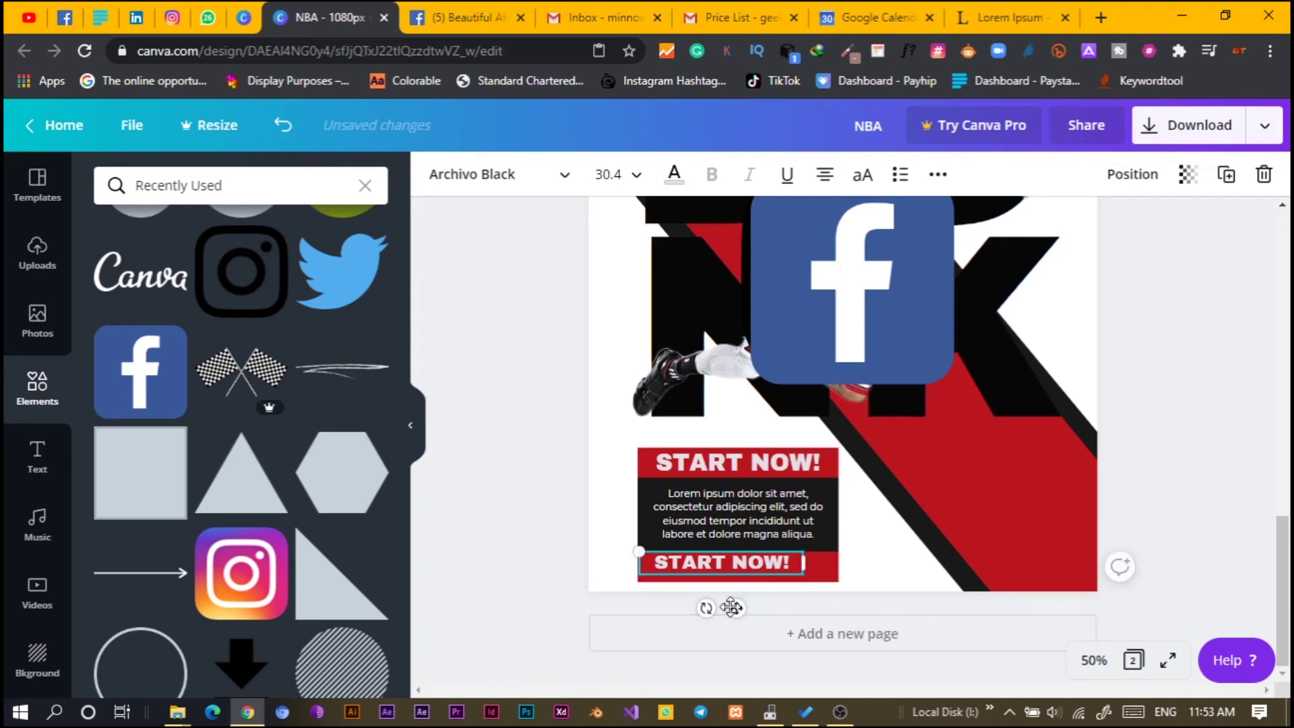
pyautogui.moveTo(740, 610); pyautogui.dragTo(750, 625)
# Step: Retype the copy as '2ND JAN - 4TH JAN' and widen it to fit one line
pyautogui.tripleClick(736, 573)
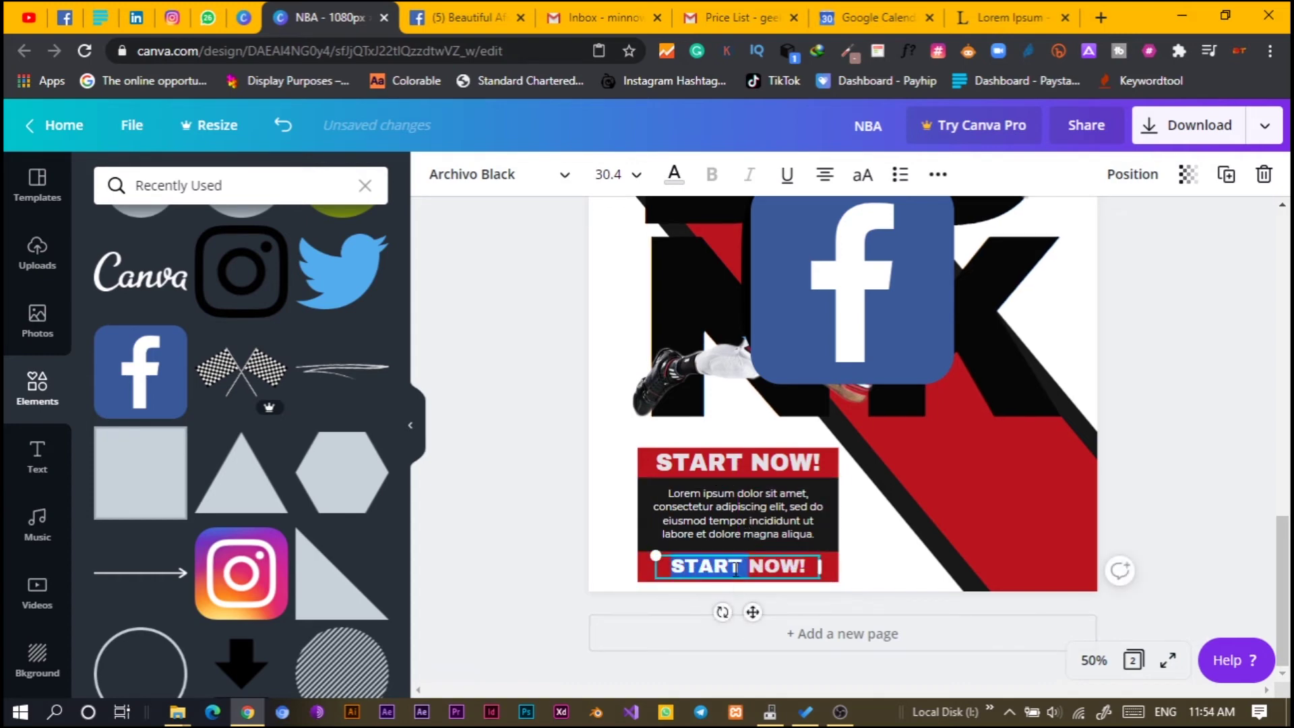
pyautogui.write('2')
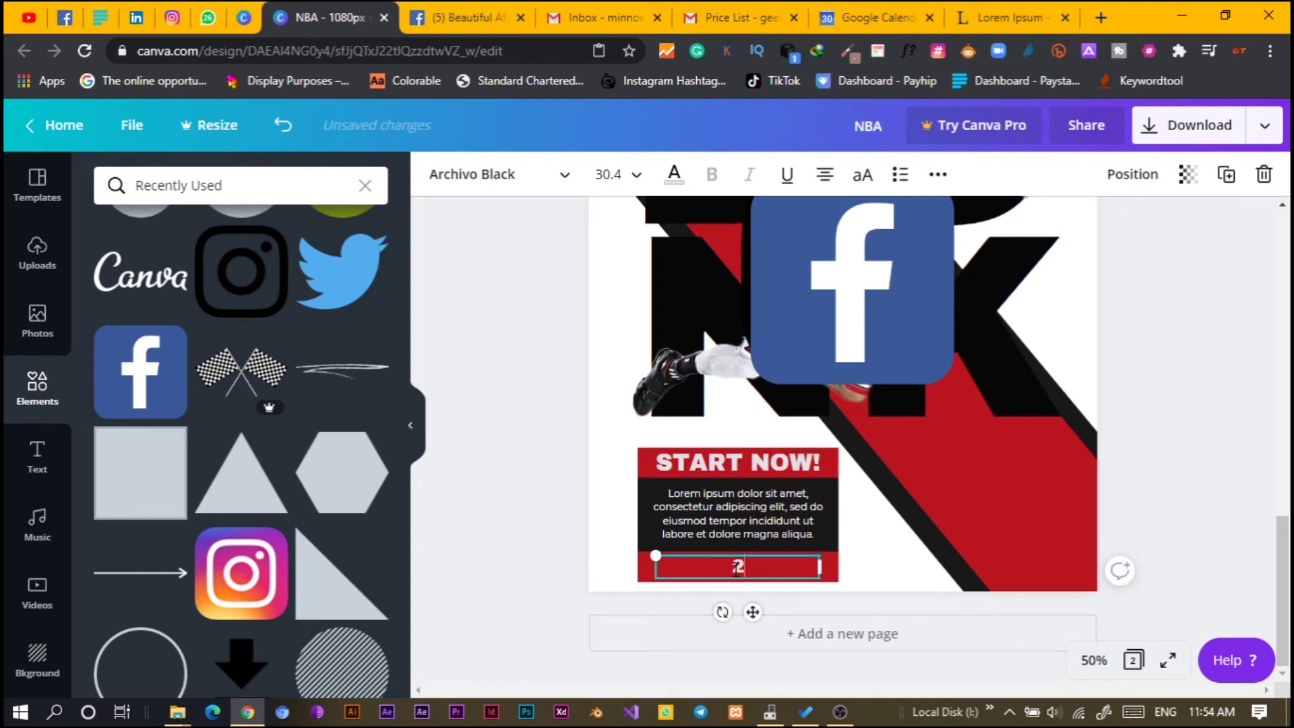
pyautogui.write('ND JAN')
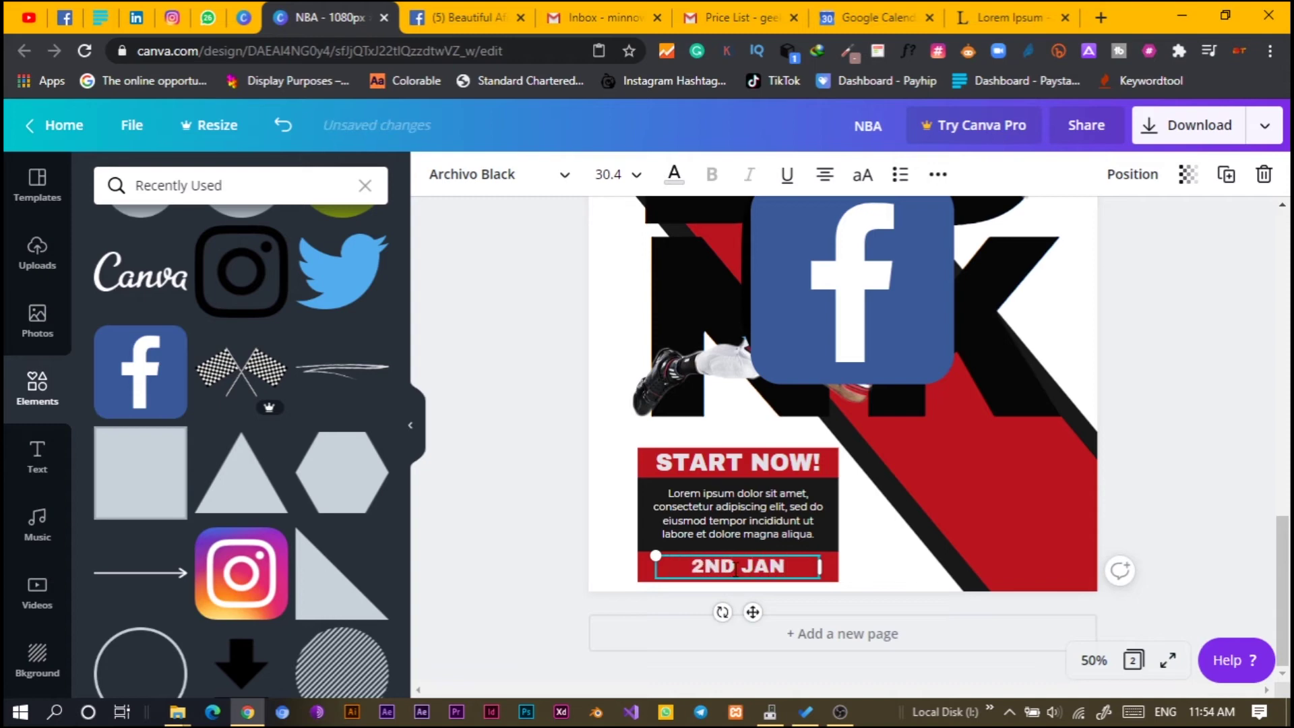
pyautogui.write(' - ')
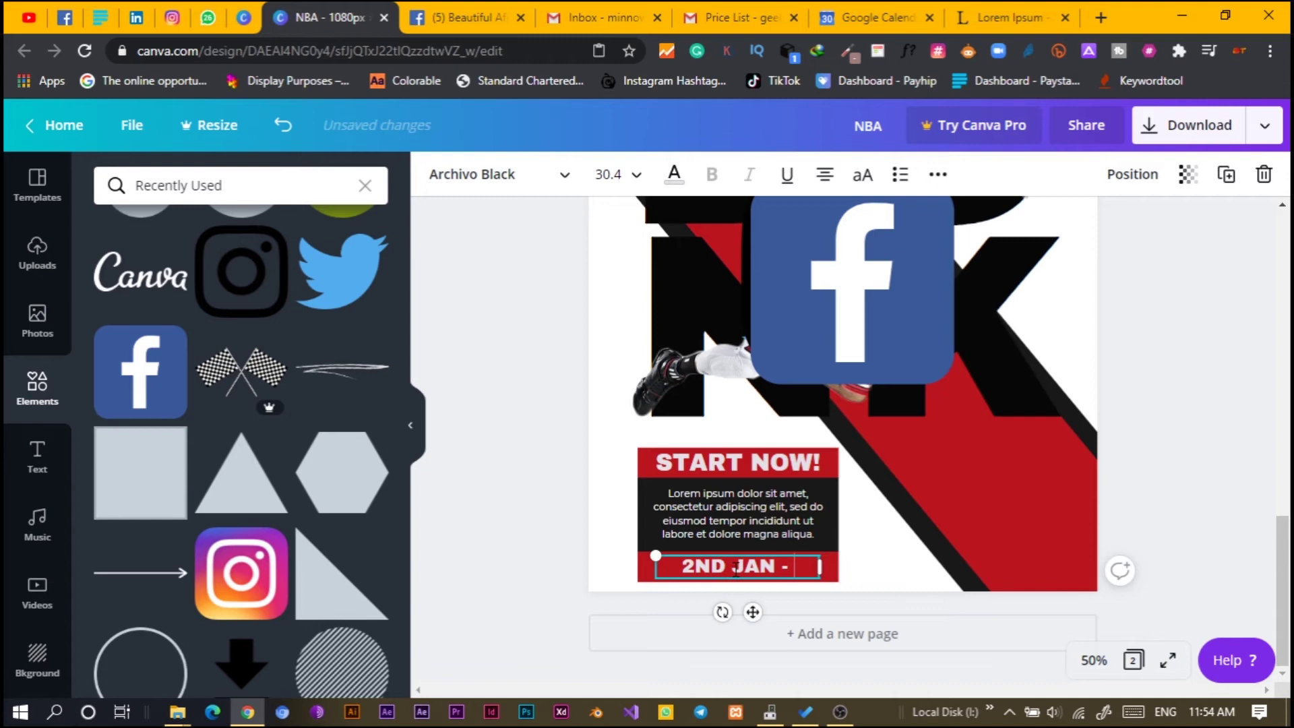
pyautogui.write('4TH')
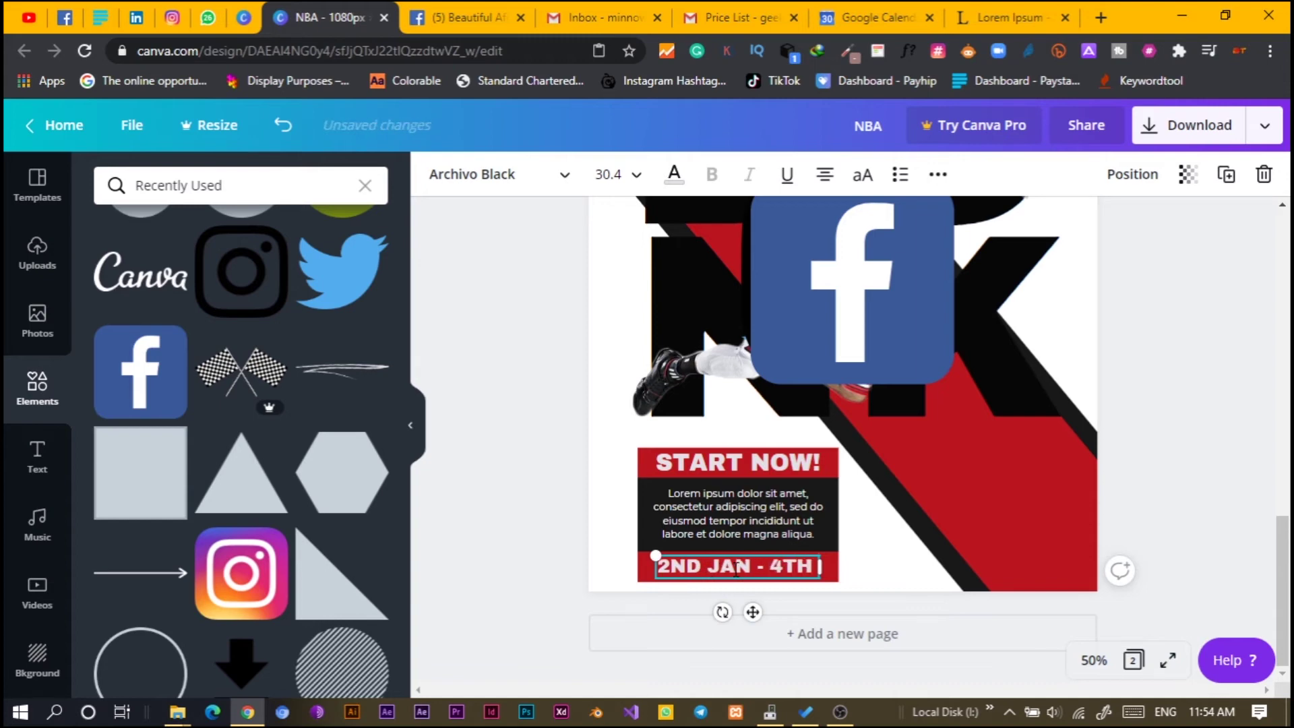
pyautogui.press('Return')
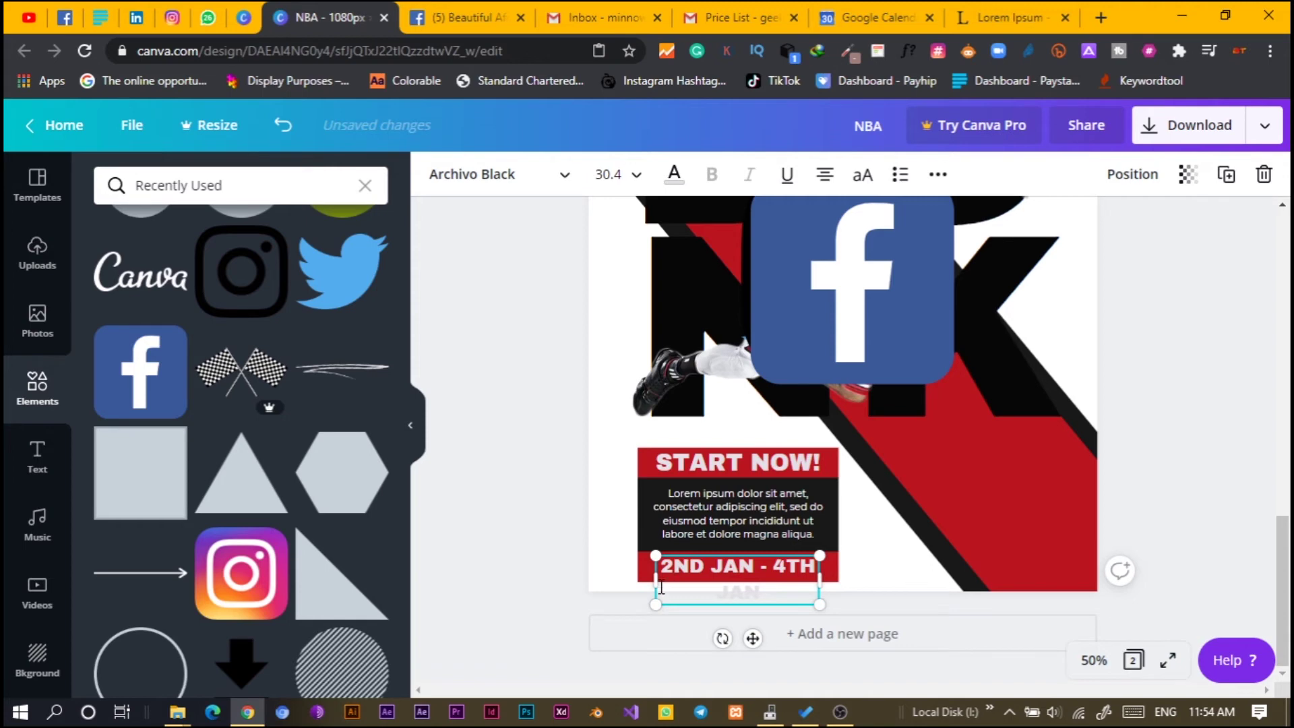
pyautogui.moveTo(650, 584); pyautogui.dragTo(752, 611)
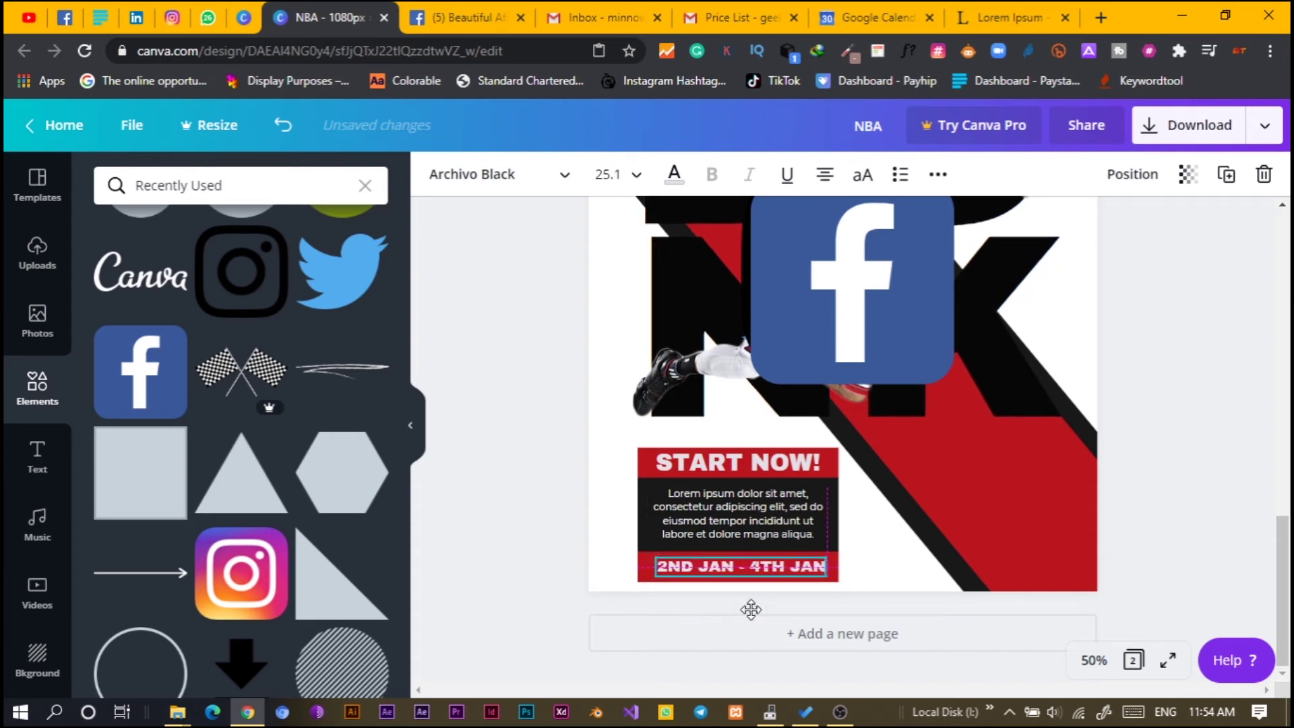
pyautogui.click(576, 586)
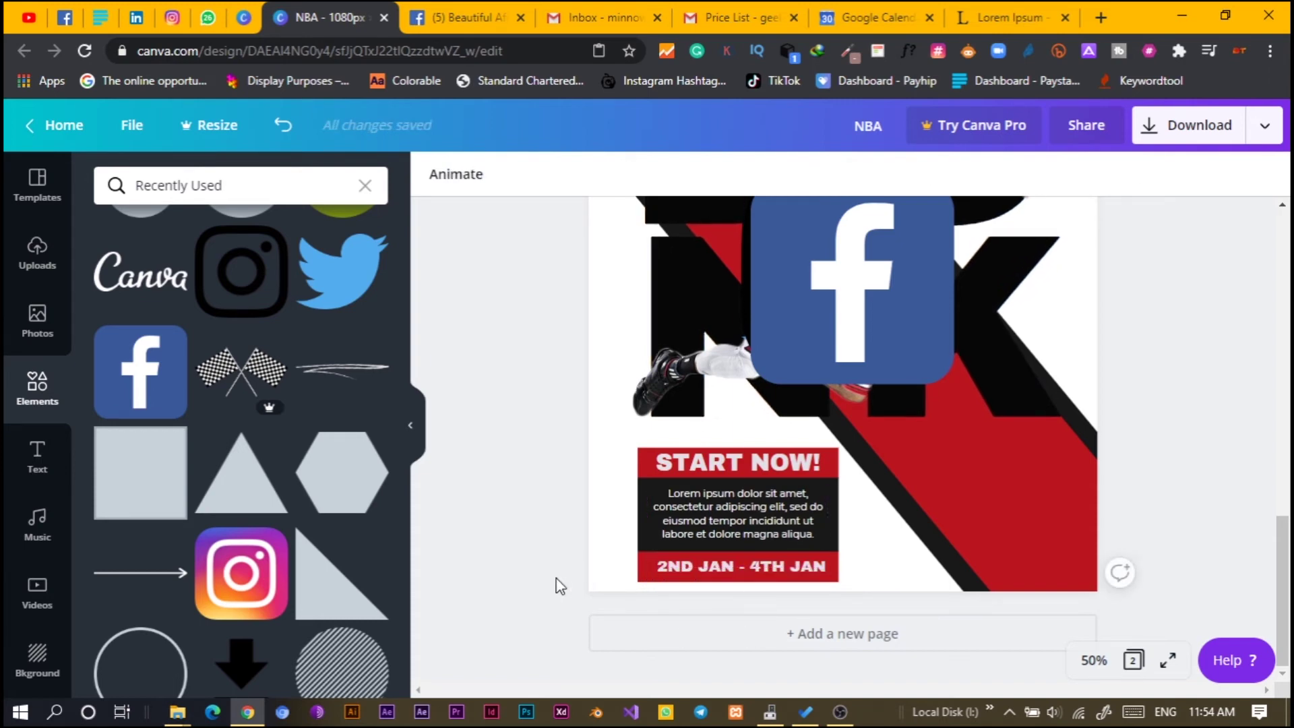
# Step: Move the Facebook, Instagram and Twitter logos to the bottom-right corner, shrinking each to icon size
pyautogui.click(727, 571)
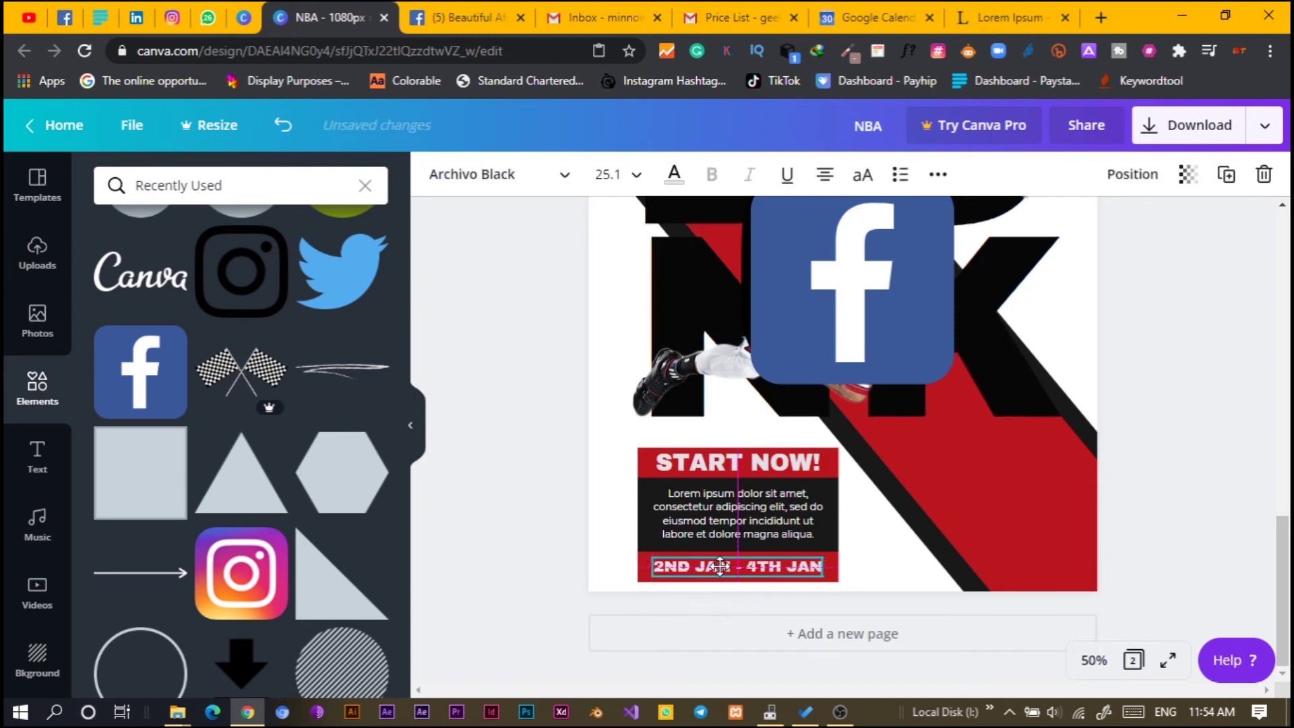
pyautogui.click(570, 565)
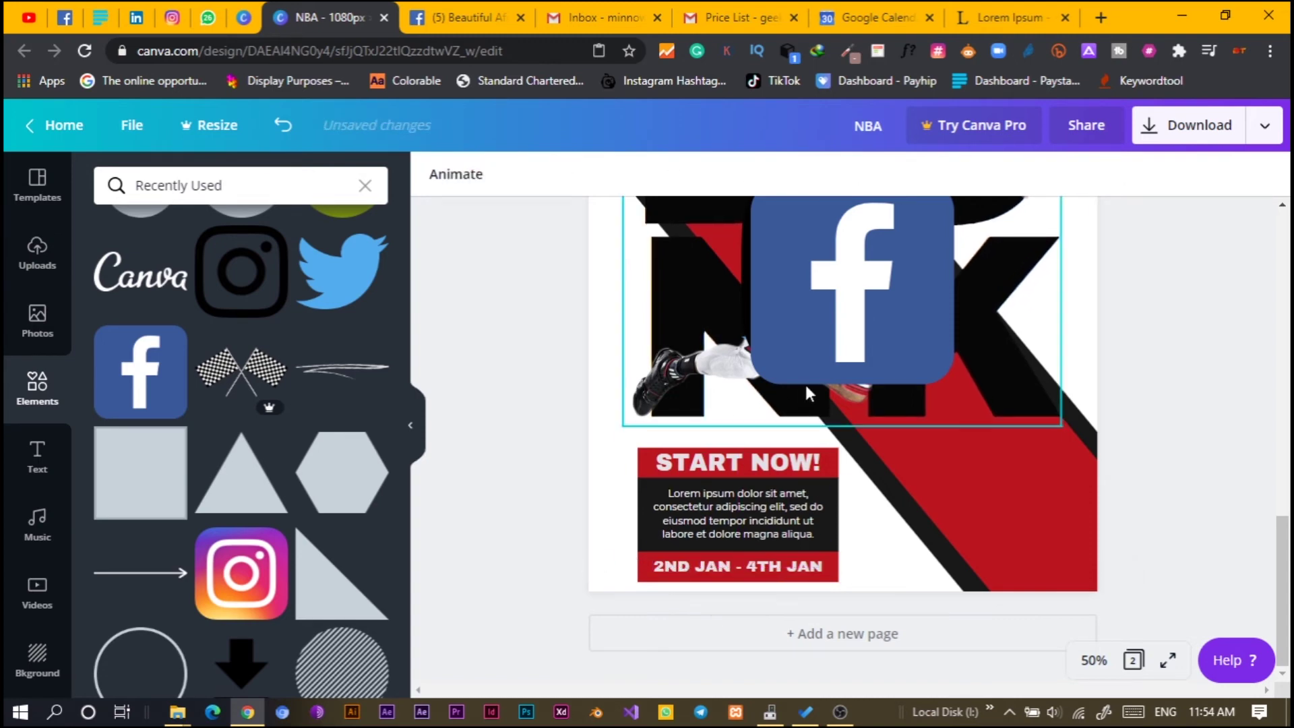
pyautogui.moveTo(873, 366); pyautogui.dragTo(1083, 608)
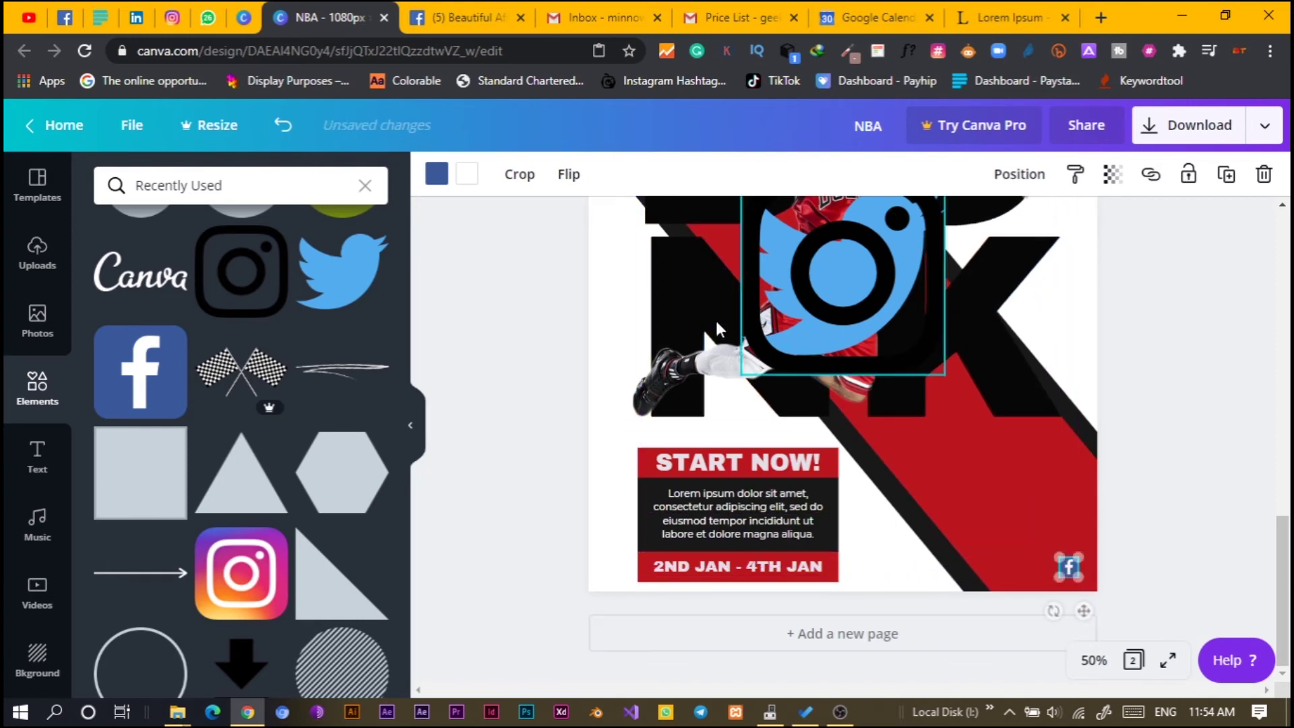
pyautogui.moveTo(765, 389); pyautogui.dragTo(798, 519)
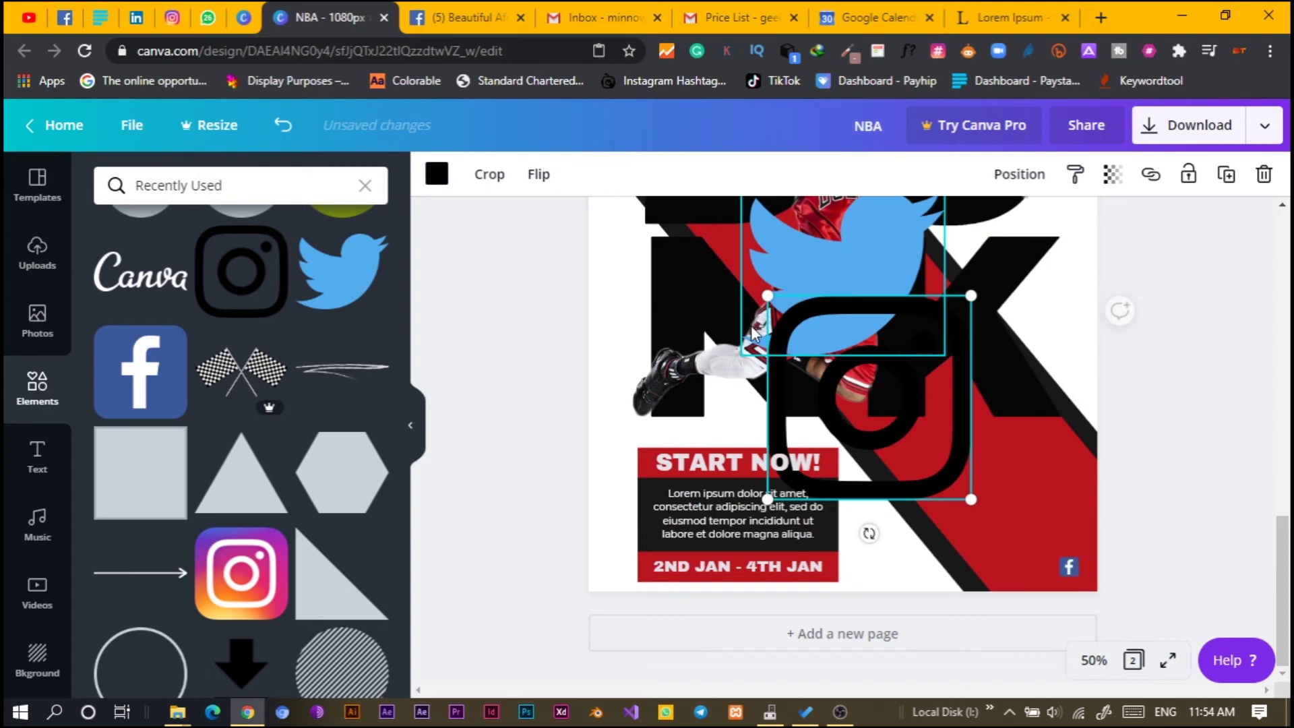
pyautogui.moveTo(883, 404); pyautogui.dragTo(1063, 623)
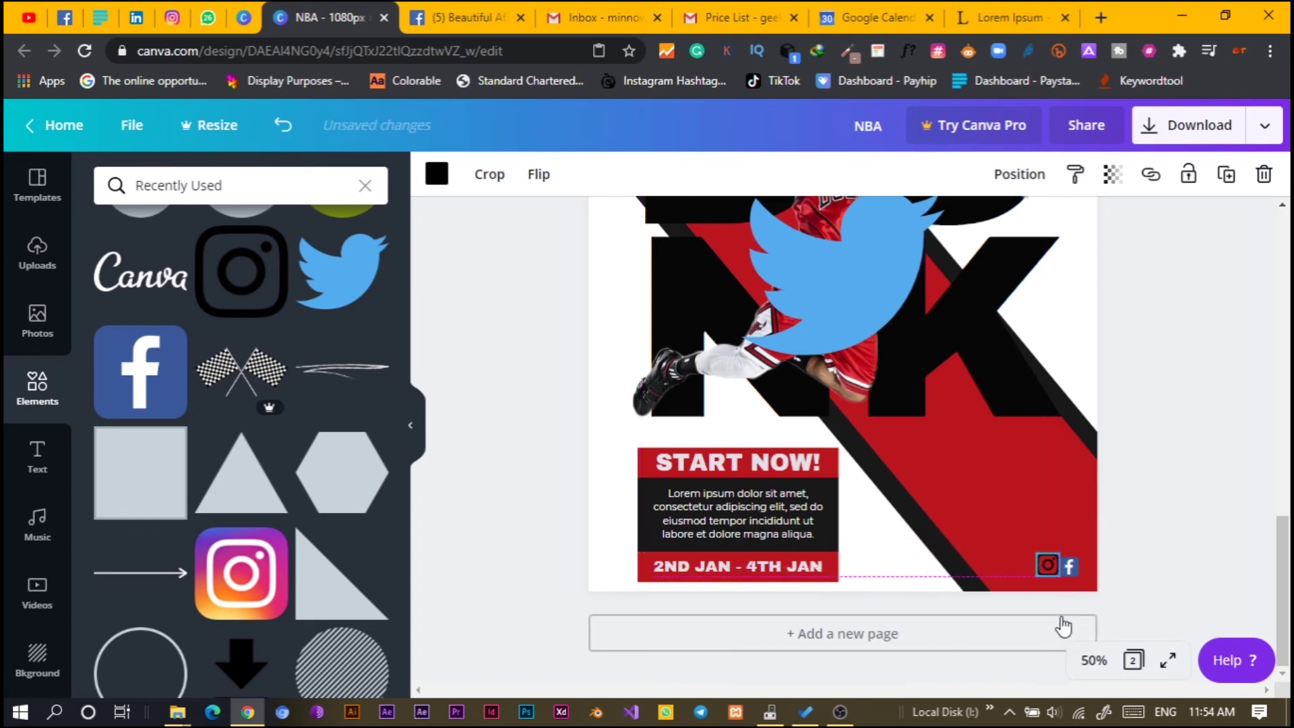
pyautogui.moveTo(1041, 556); pyautogui.dragTo(1046, 573)
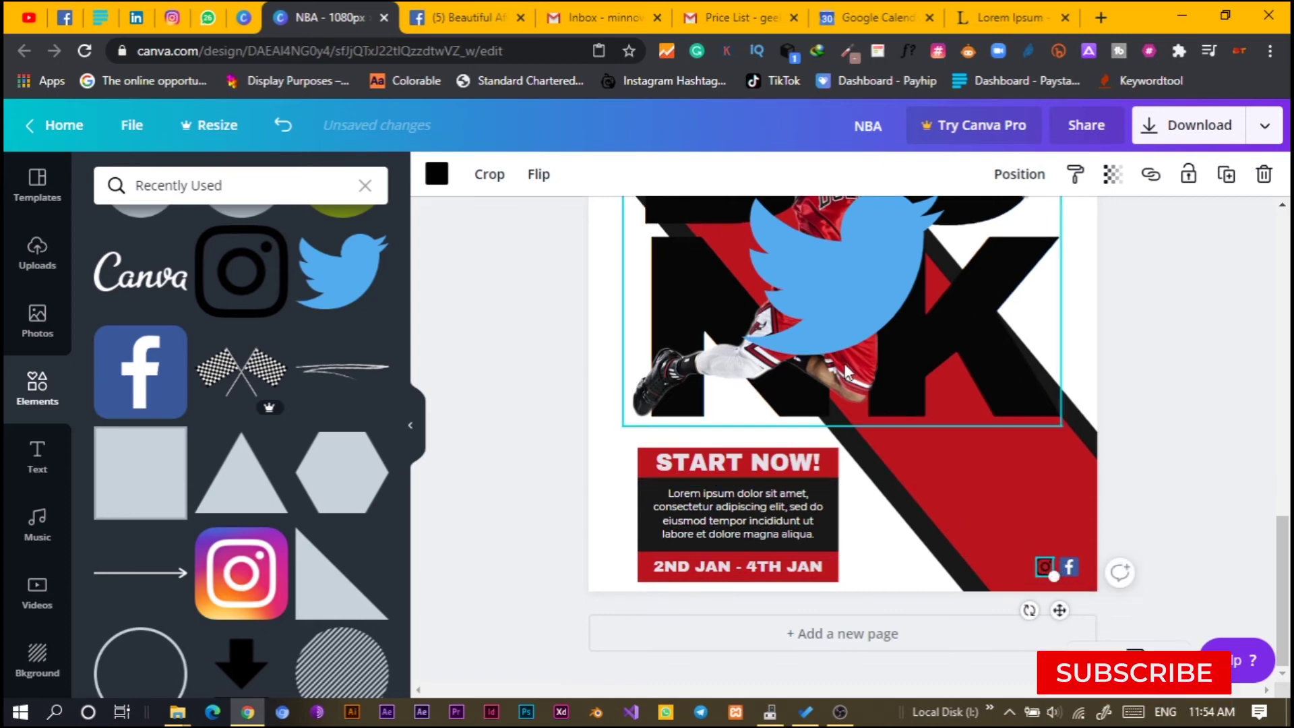
pyautogui.moveTo(856, 303); pyautogui.dragTo(987, 534)
pyautogui.moveTo(933, 490); pyautogui.dragTo(1038, 625)
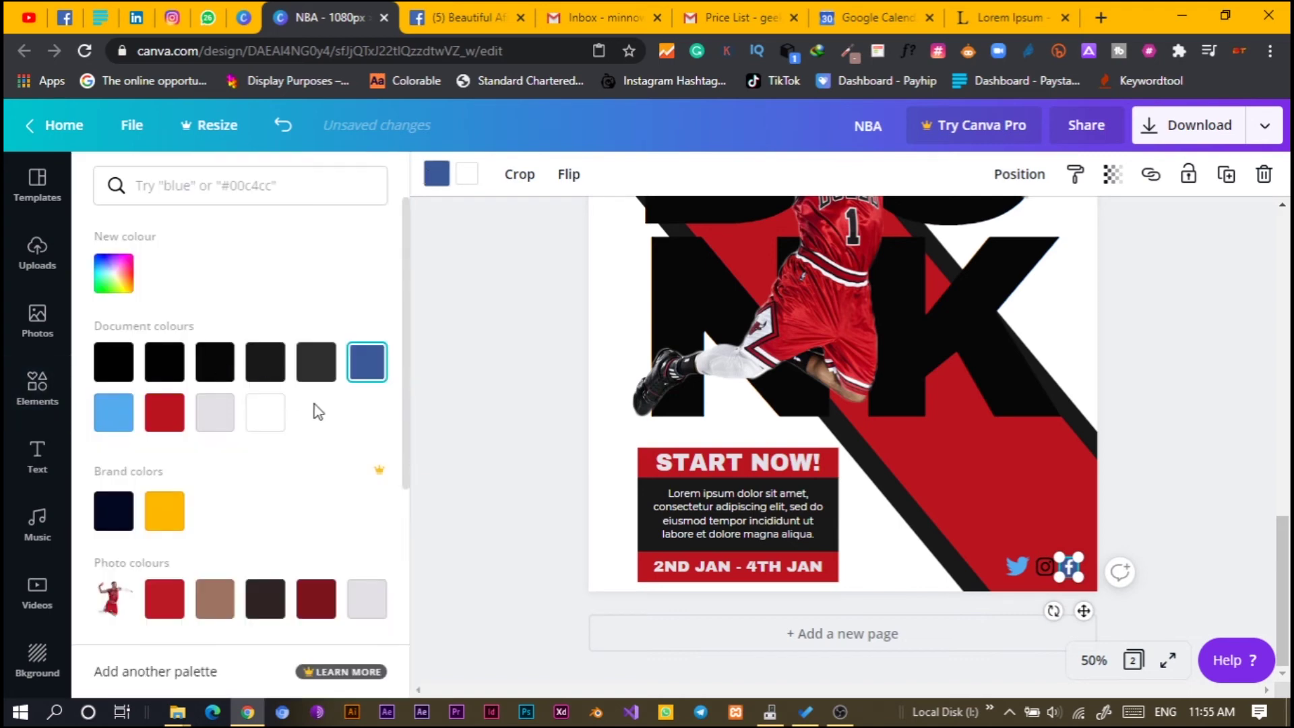
# Step: Make the Facebook icon white with a red f
pyautogui.click(177, 432)
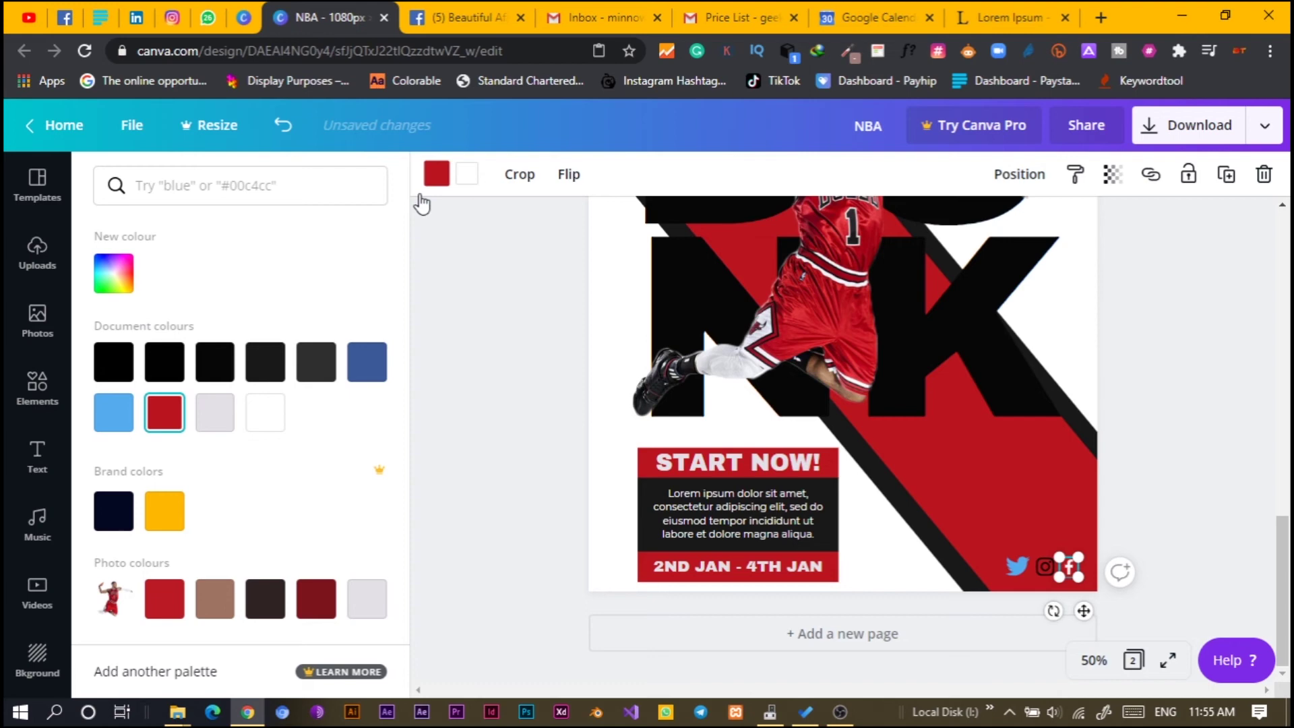
pyautogui.click(265, 422)
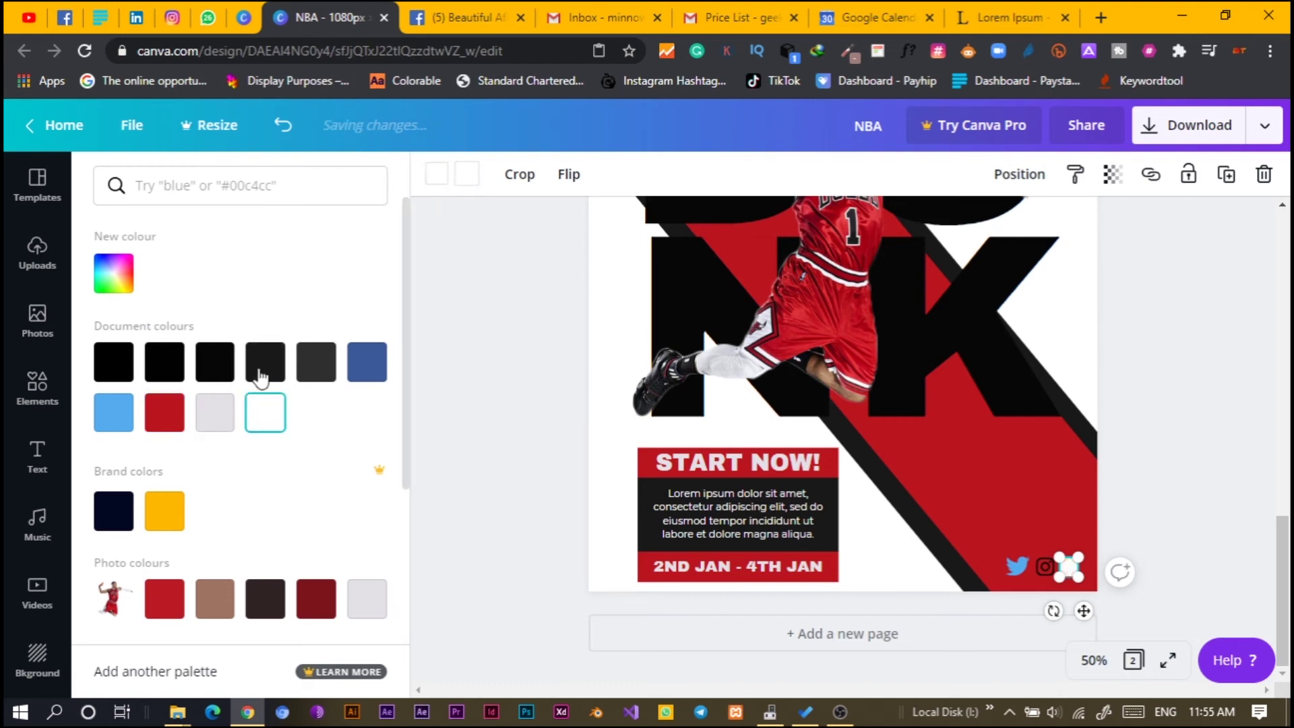
pyautogui.click(172, 424)
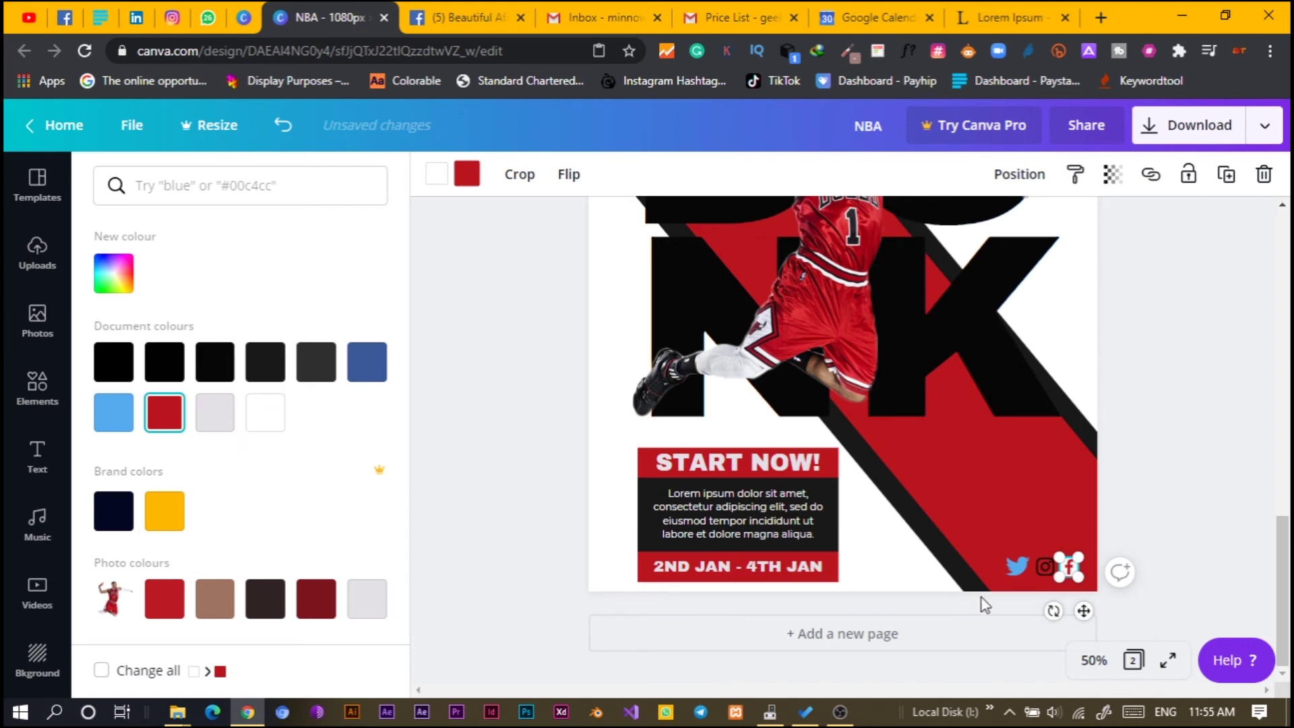
pyautogui.click(1044, 568)
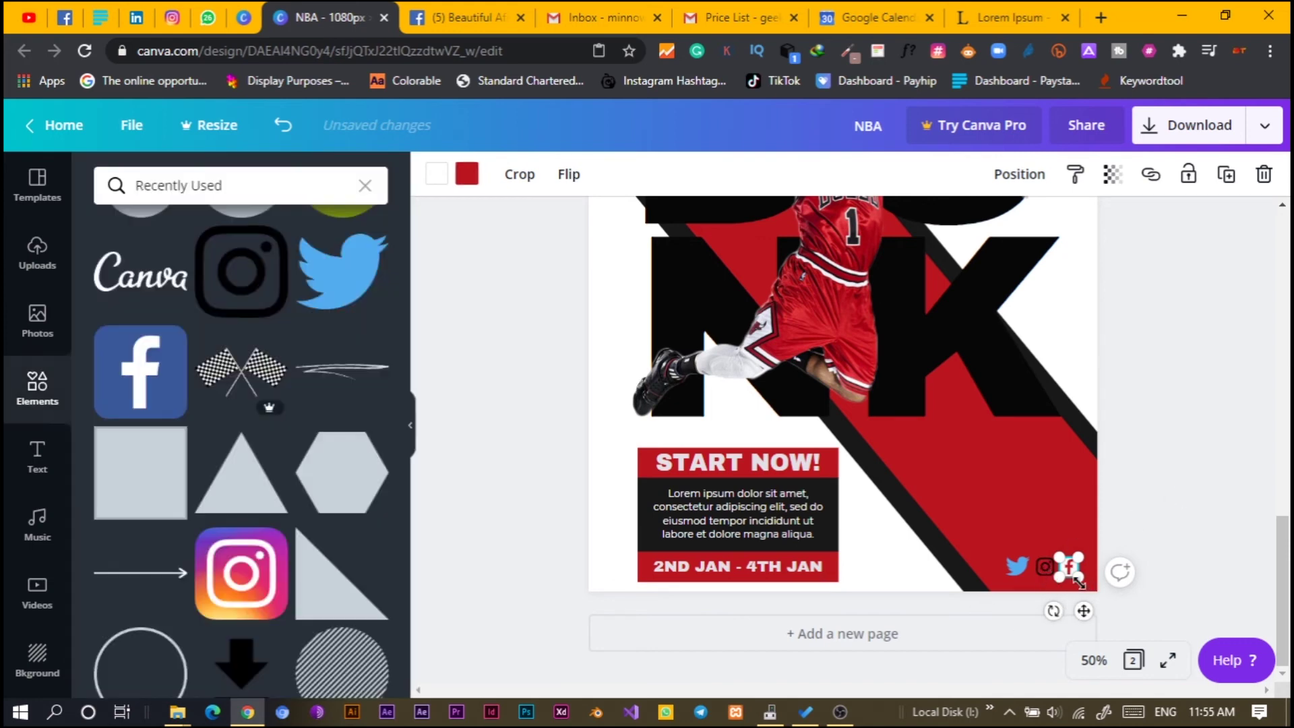
# Step: Recolour the Instagram and Twitter icons white
pyautogui.click(1044, 568)
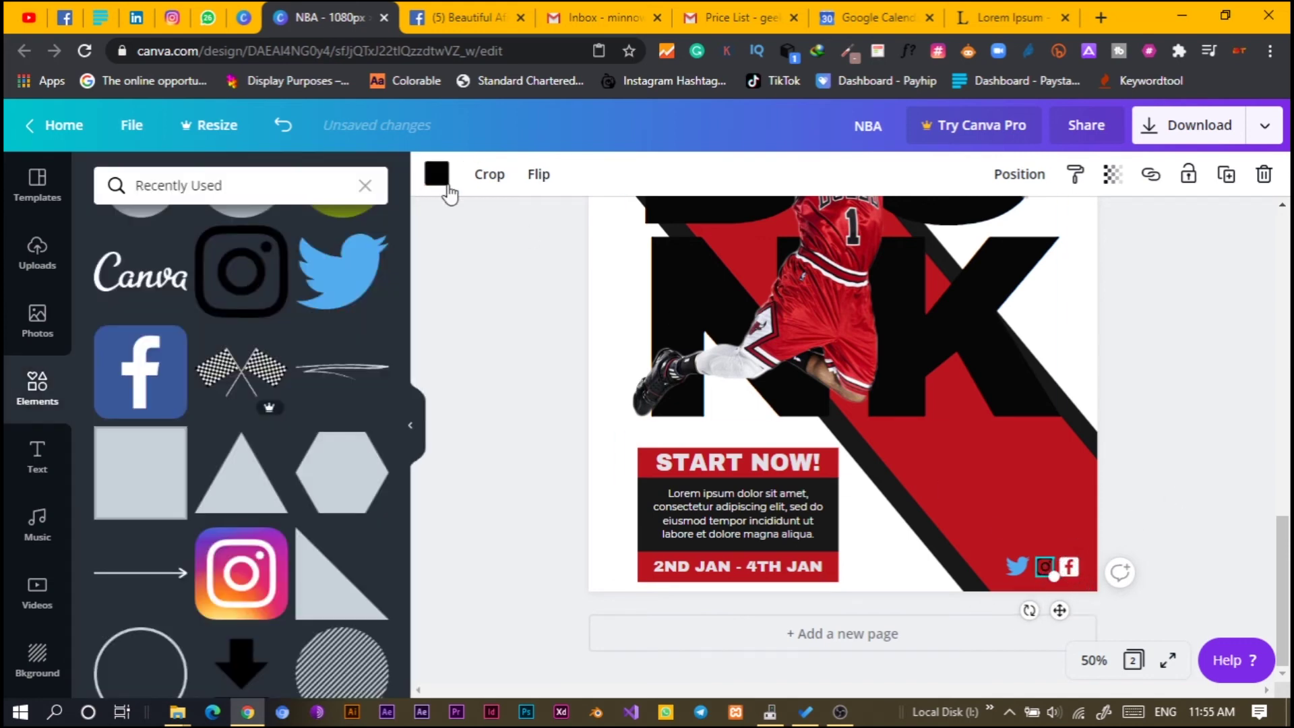
pyautogui.click(226, 422)
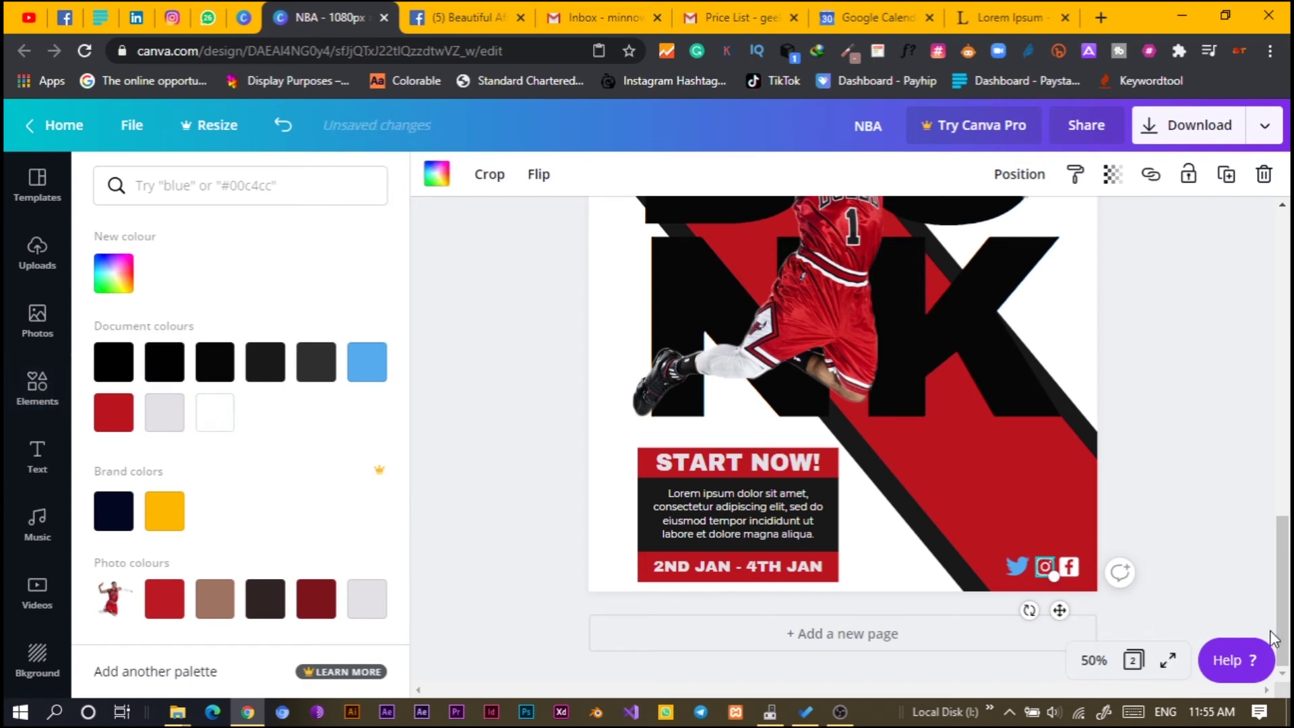
pyautogui.click(1013, 565)
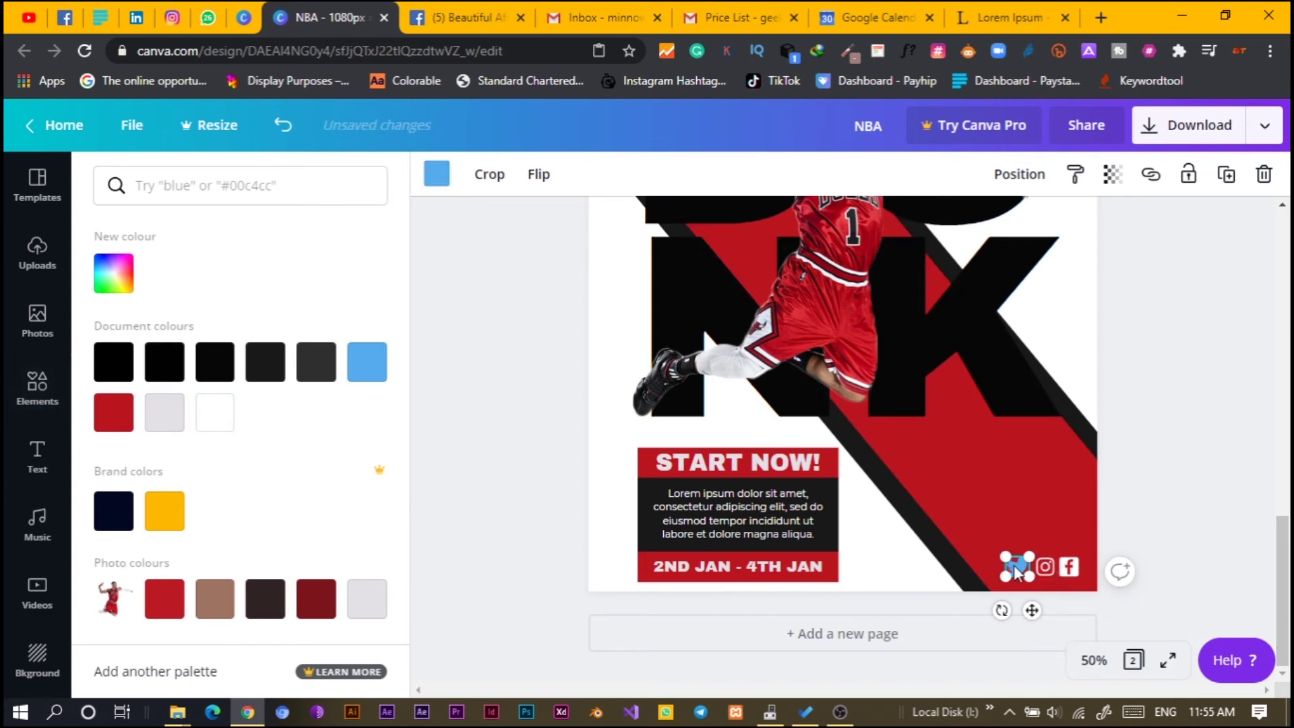
pyautogui.click(128, 417)
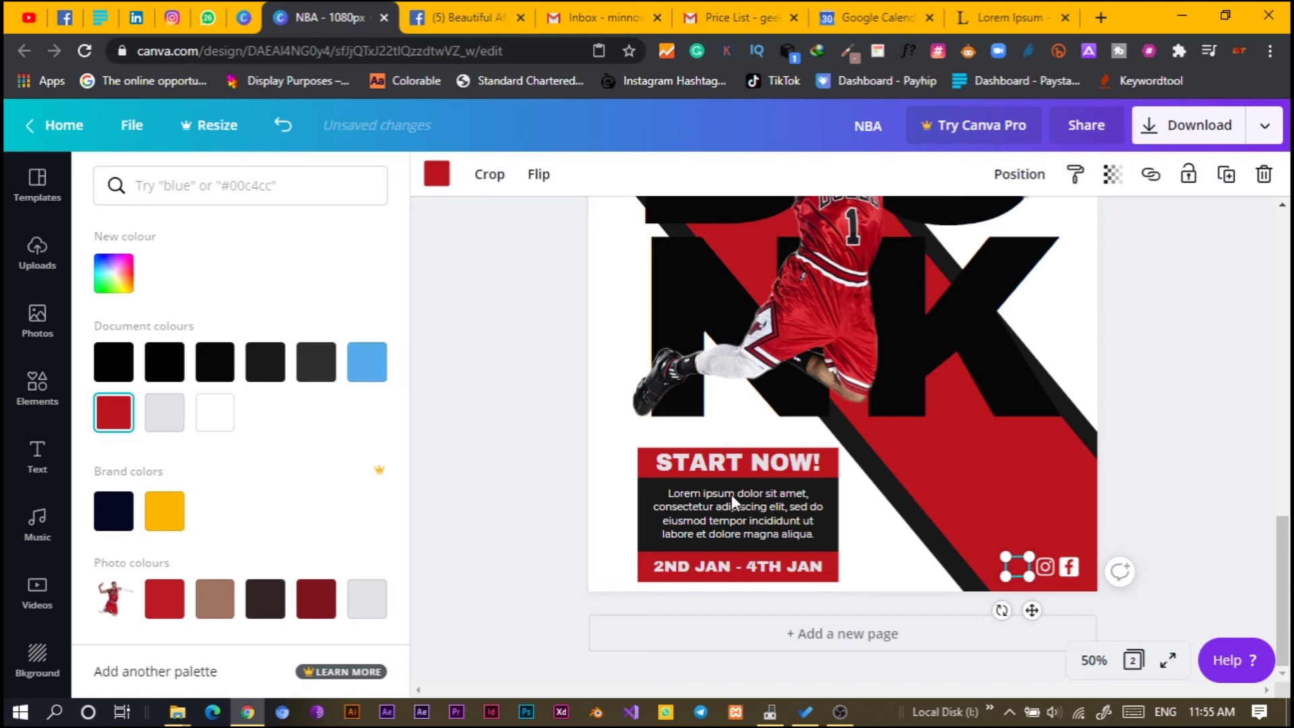
pyautogui.click(204, 425)
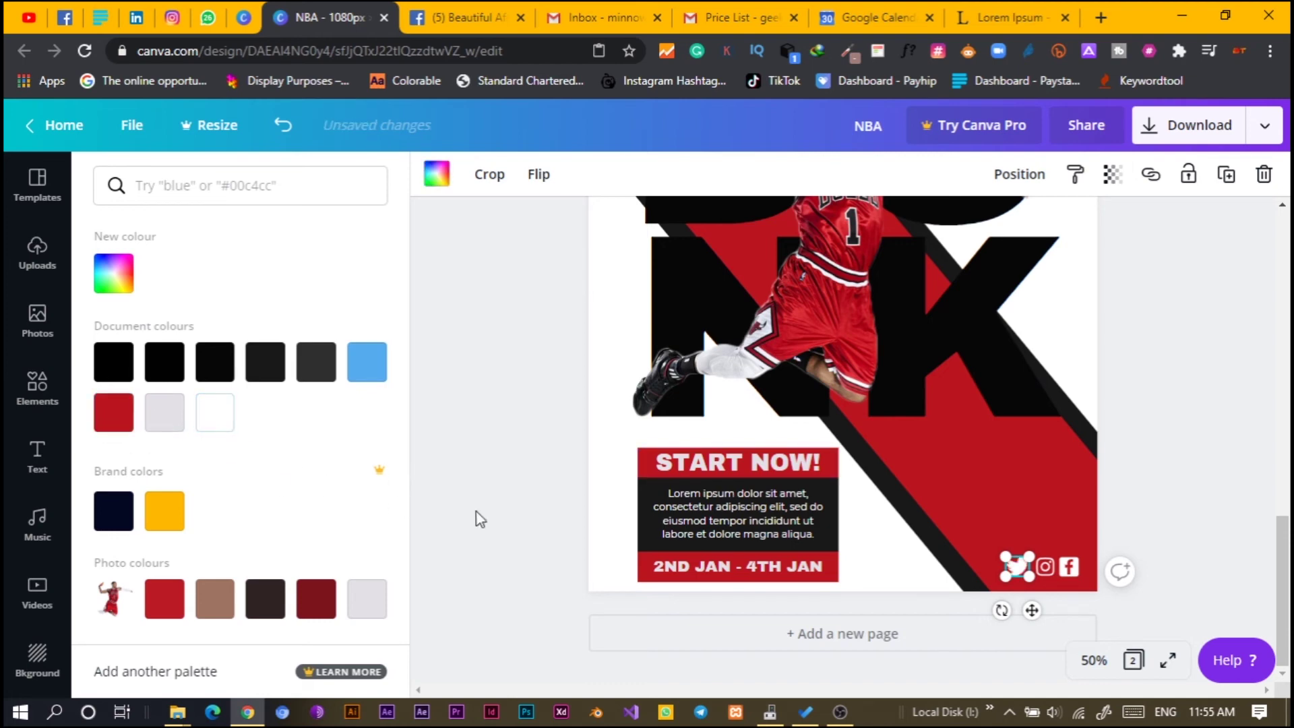
pyautogui.press('Escape')
# Step: Add the Canva logo at the top right, then delete that white version
pyautogui.scroll(-3, 555, 523)
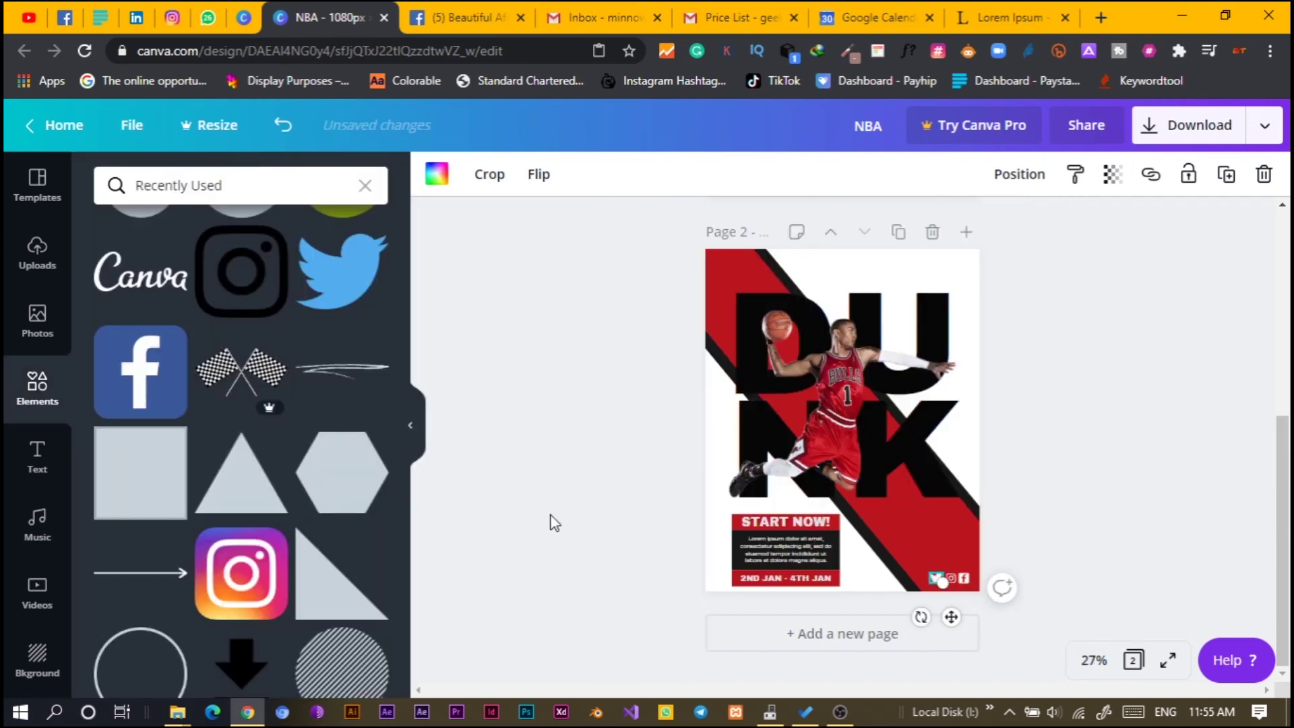
pyautogui.click(560, 444)
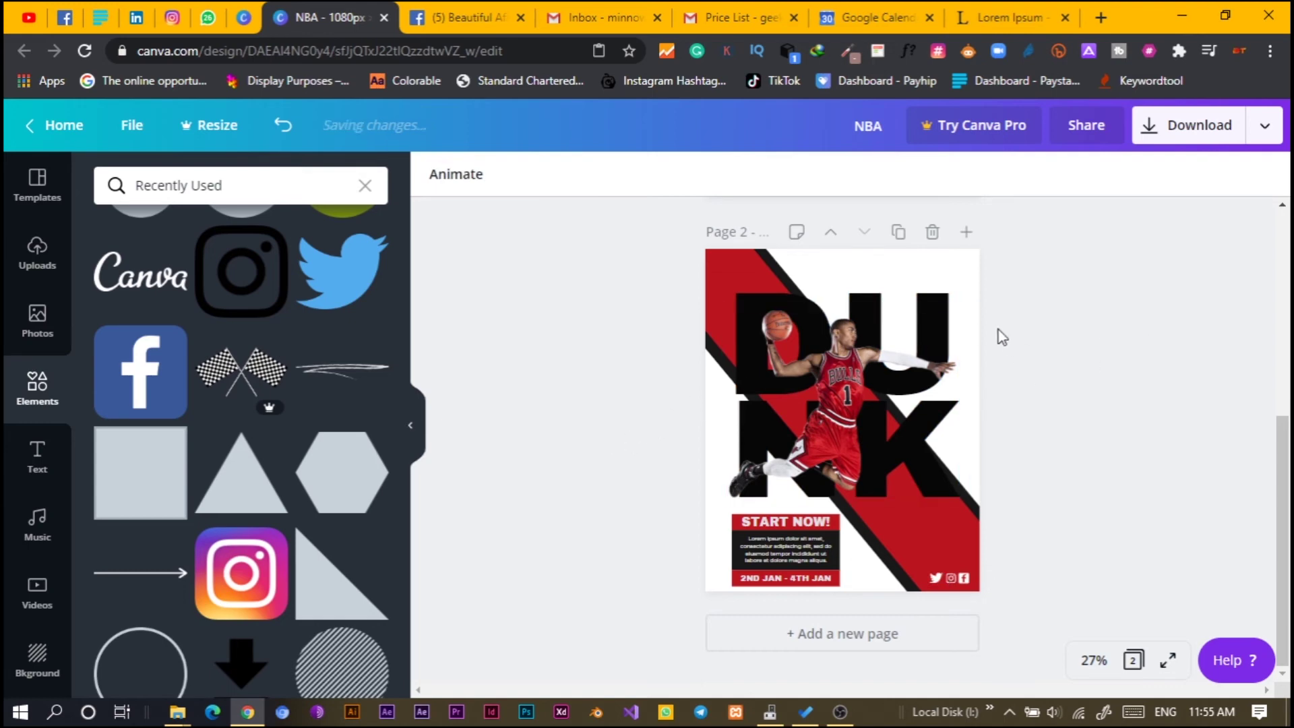
pyautogui.scroll(3, 997, 329)
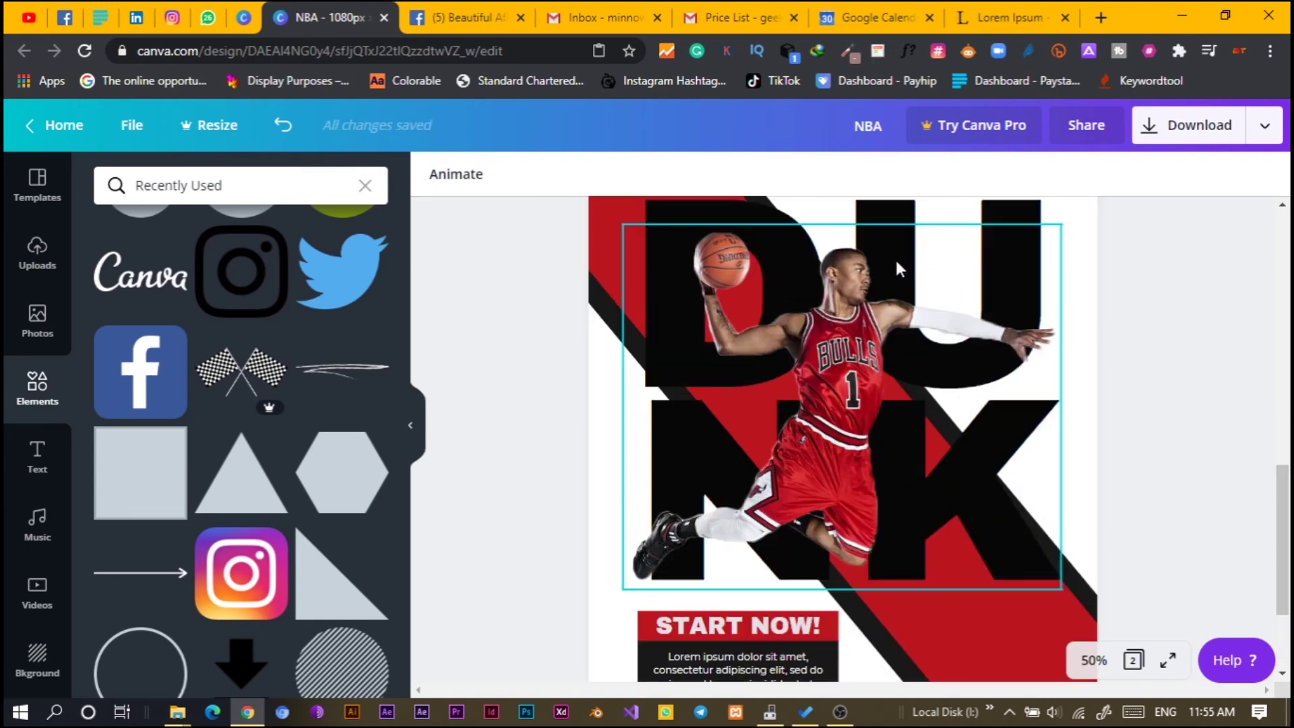
pyautogui.scroll(1, 895, 257)
pyautogui.scroll(1, 380, 304)
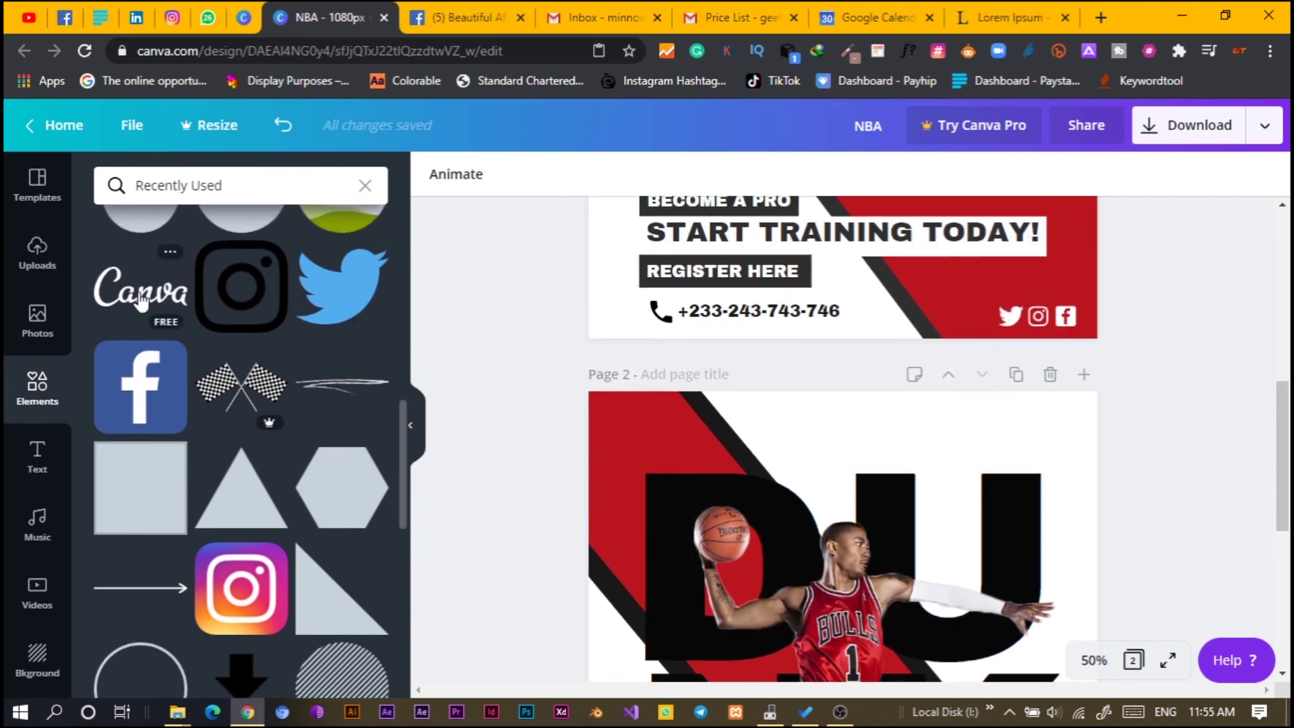
pyautogui.click(140, 297)
pyautogui.scroll(-2, 782, 557)
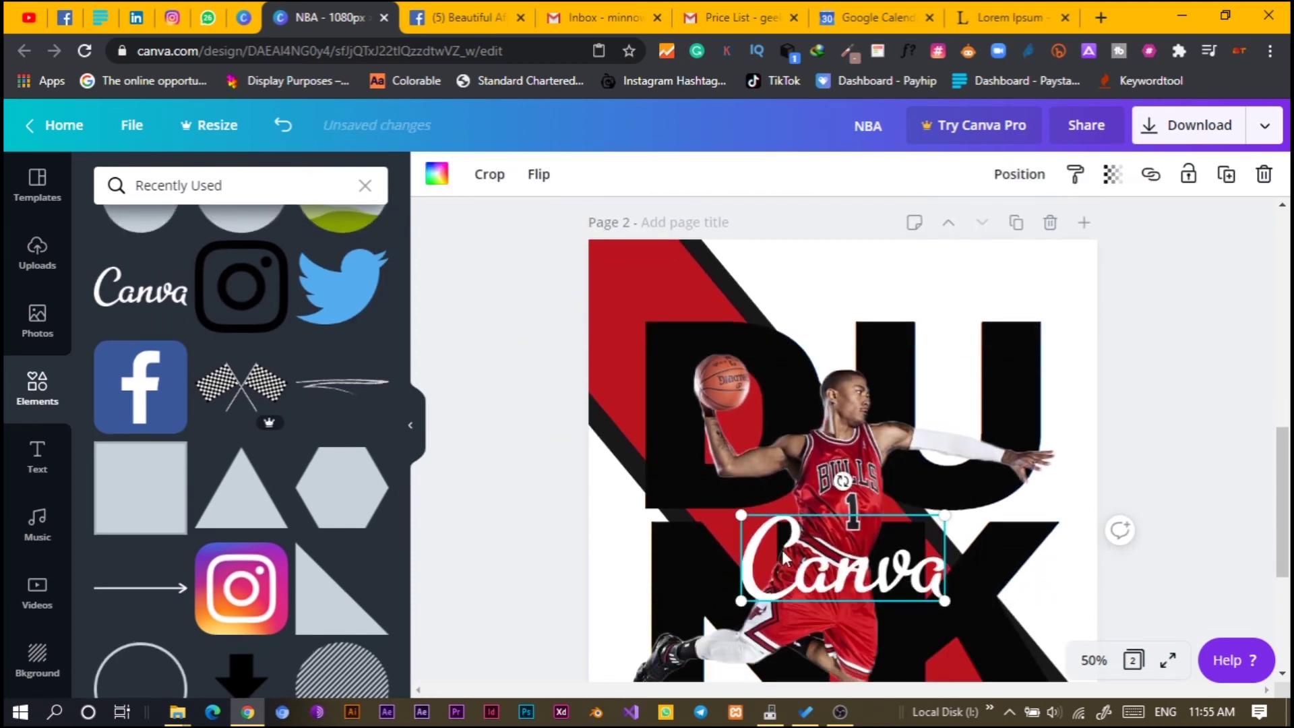
pyautogui.moveTo(825, 571); pyautogui.dragTo(970, 285)
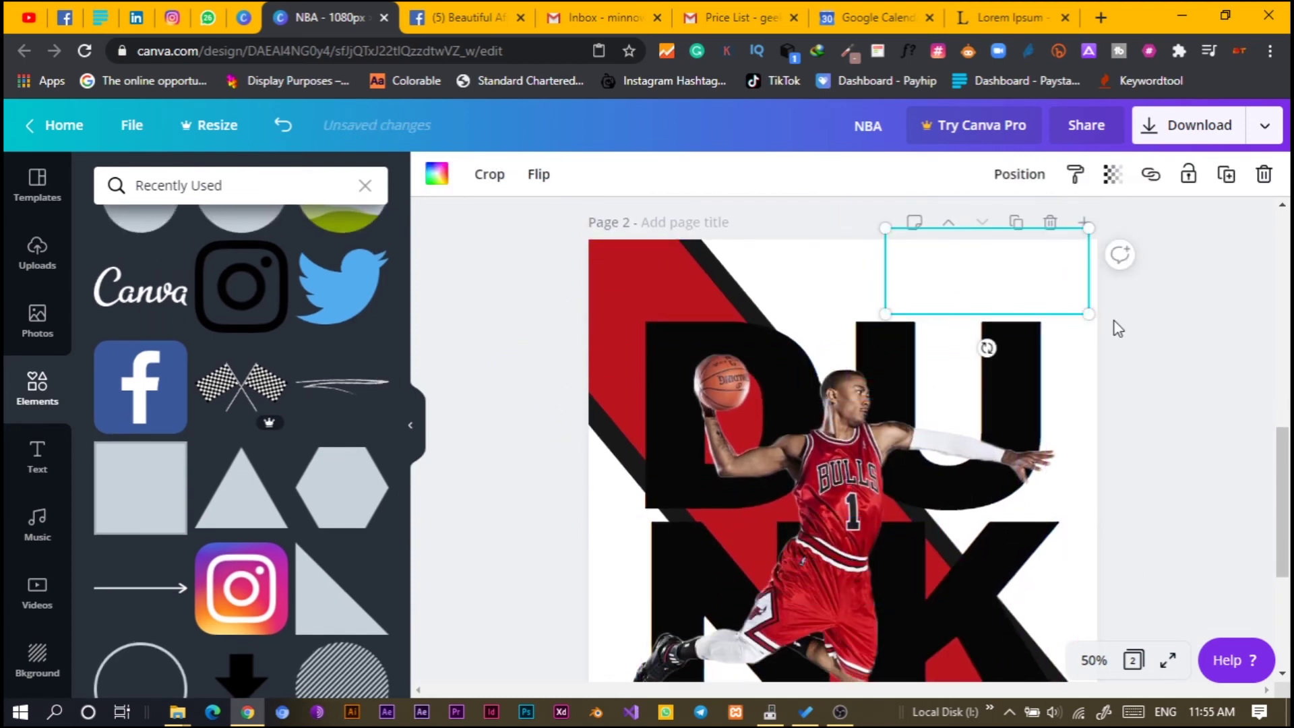
pyautogui.moveTo(1042, 303); pyautogui.dragTo(933, 251)
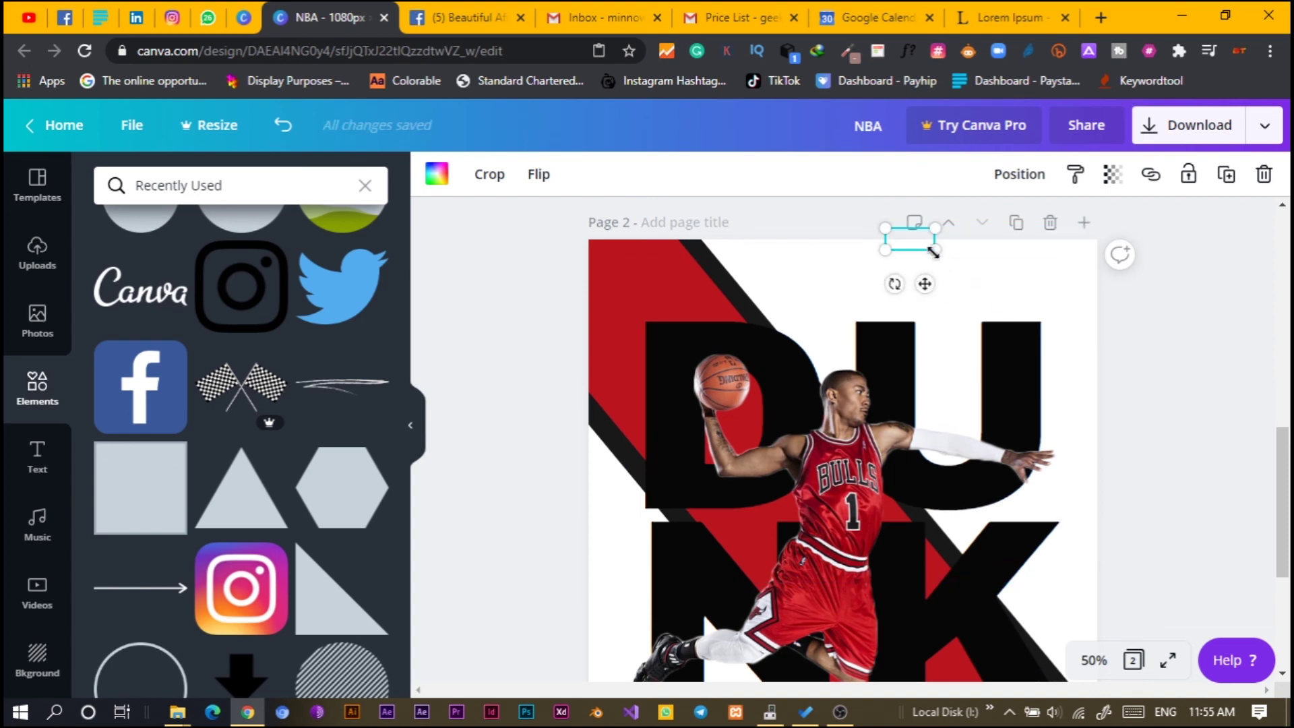
pyautogui.press('Delete')
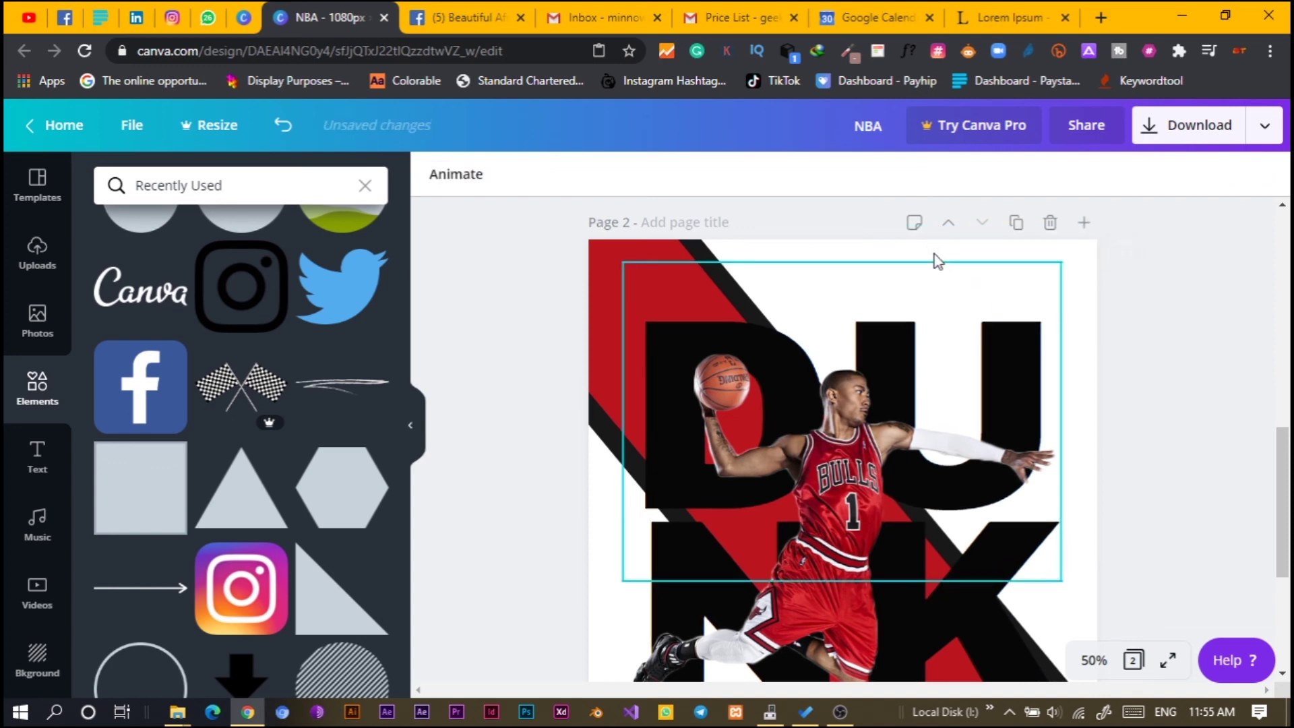
# Step: Re-add the Canva logo, shrink it into the top-right corner and colour it red
pyautogui.click(142, 312)
pyautogui.moveTo(842, 563); pyautogui.dragTo(1023, 275)
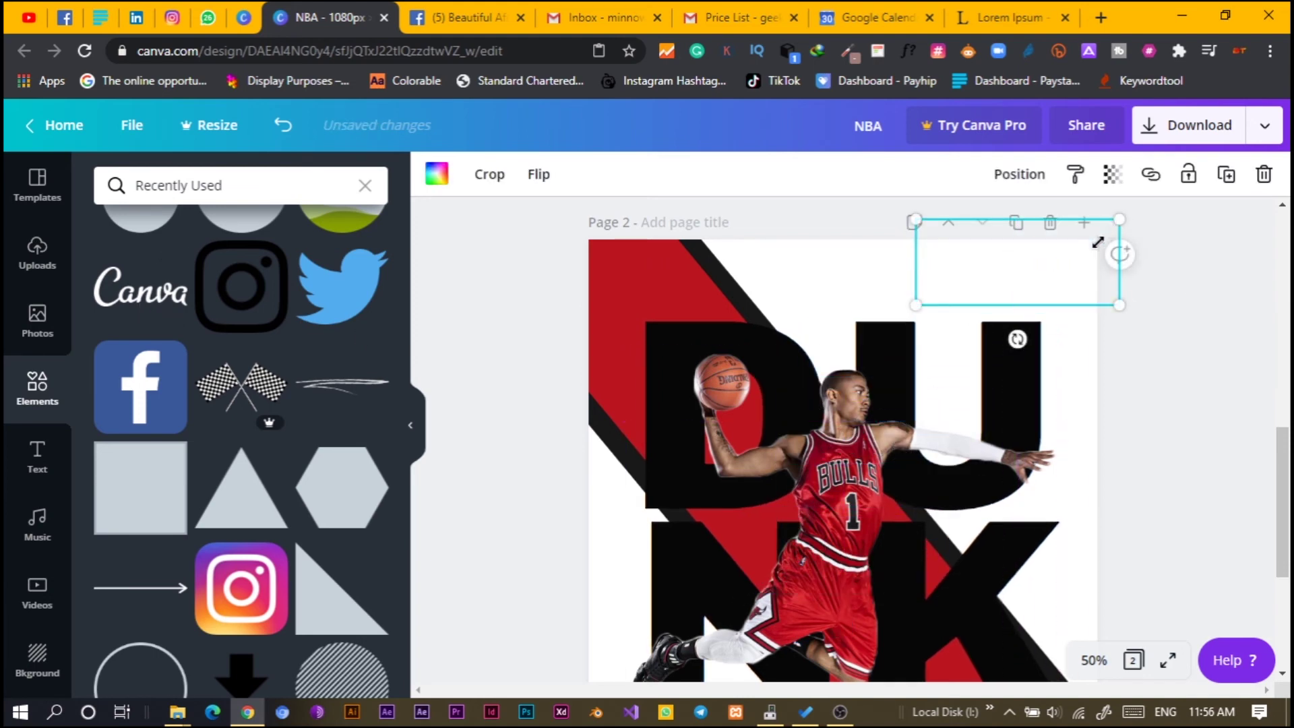
pyautogui.moveTo(1098, 242); pyautogui.dragTo(1036, 291)
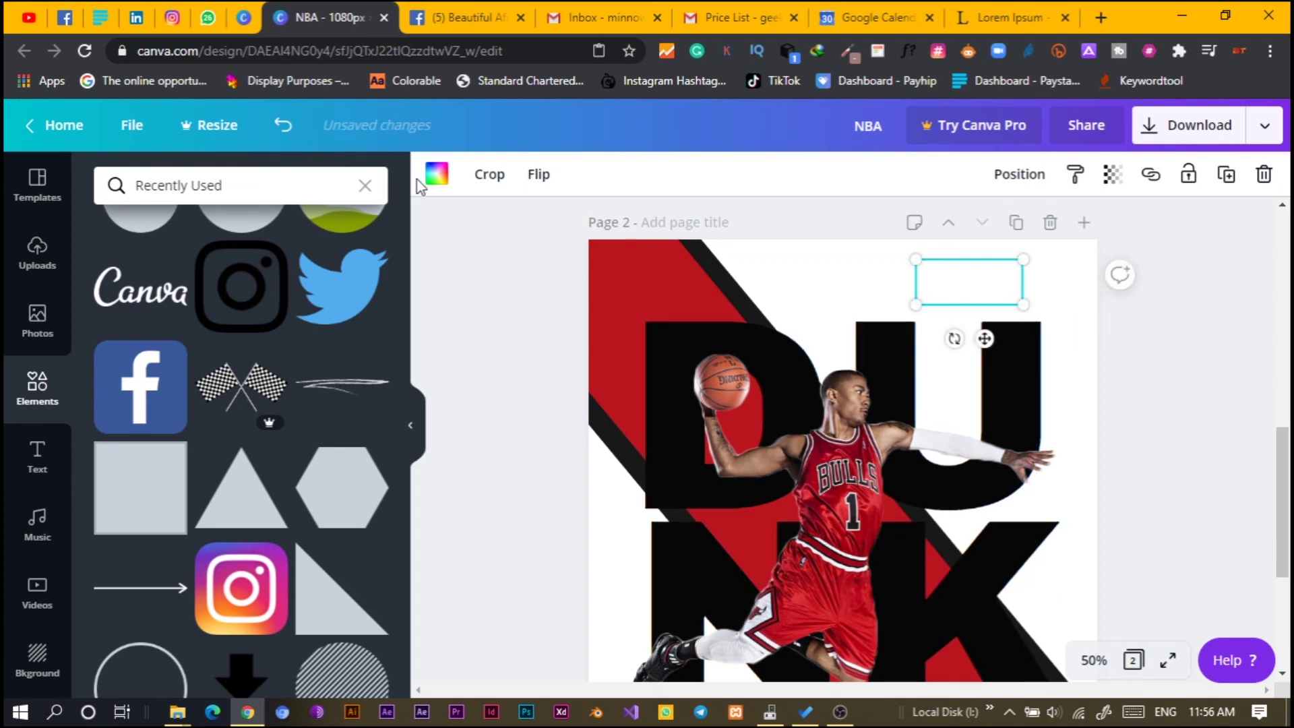
pyautogui.click(435, 174)
pyautogui.click(316, 362)
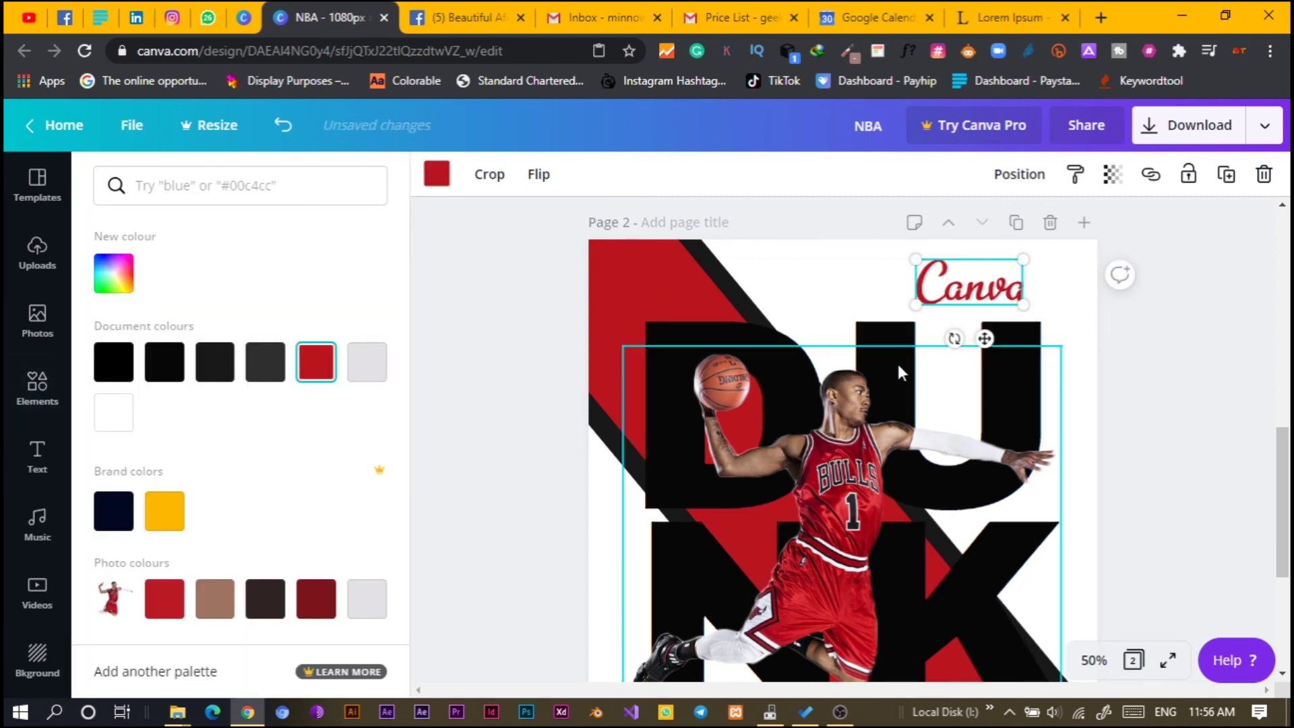
pyautogui.moveTo(963, 269); pyautogui.dragTo(1045, 272)
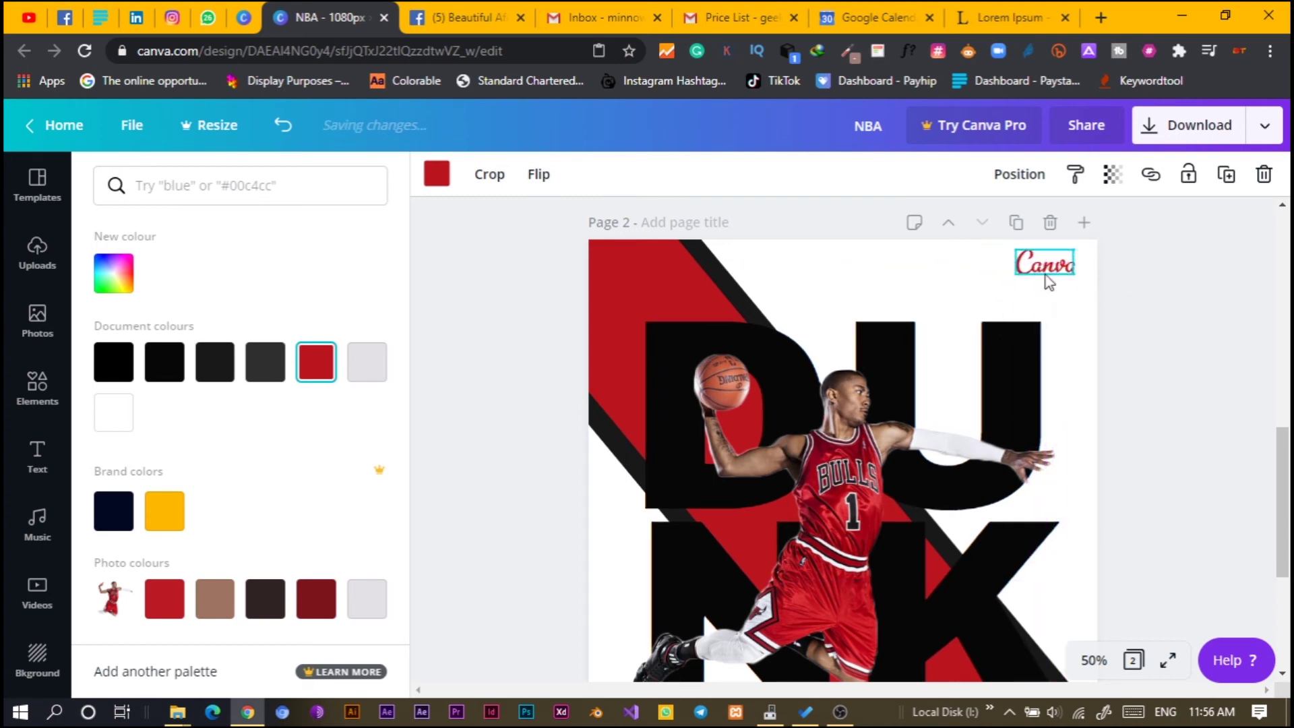
pyautogui.scroll(-3, 766, 533)
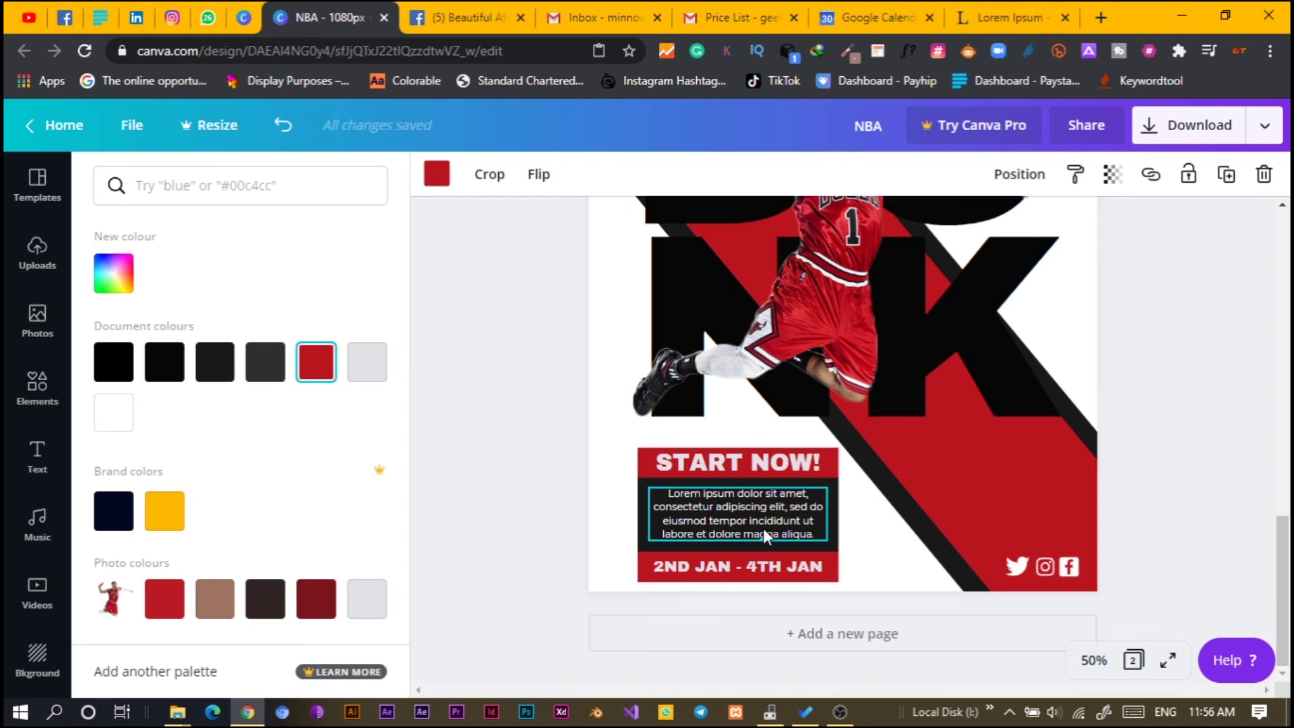
pyautogui.click(764, 528)
# Step: Duplicate the Lorem ipsum text and place the copy, in dark grey, beside the Canva logo
pyautogui.scroll(4, 890, 372)
pyautogui.scroll(3, 893, 380)
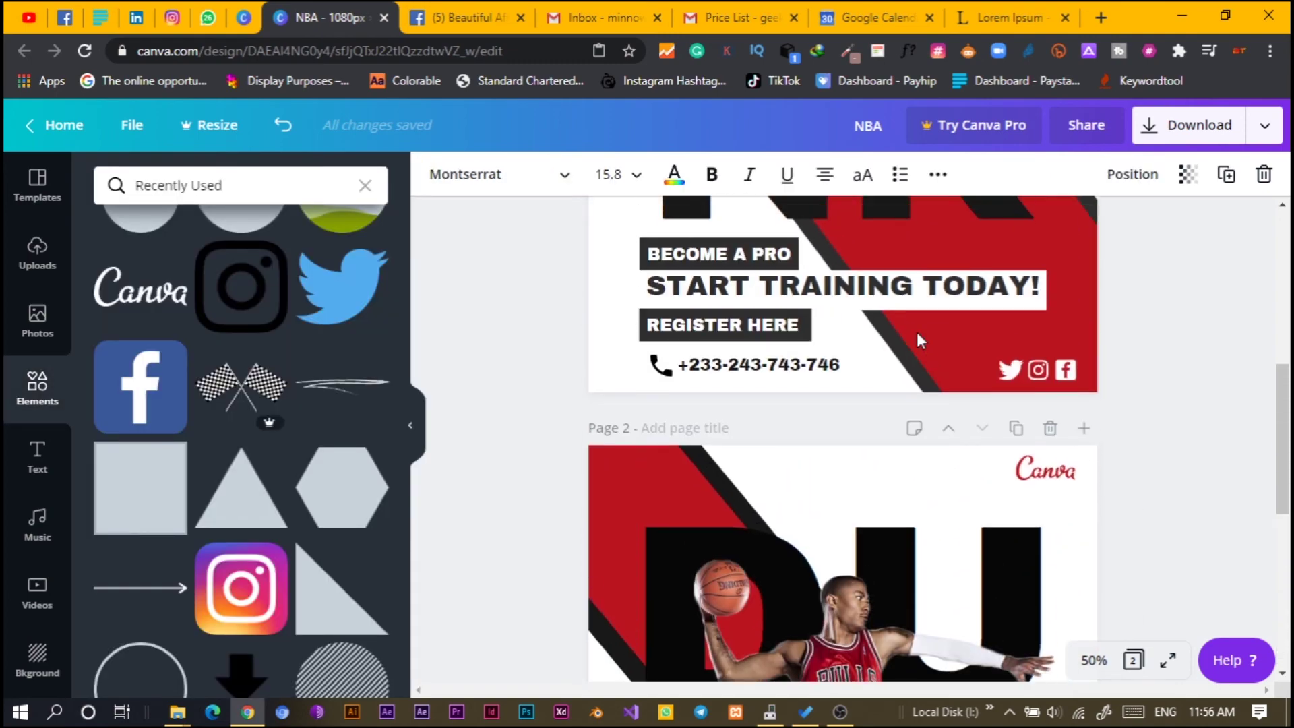
pyautogui.scroll(-5, 924, 466)
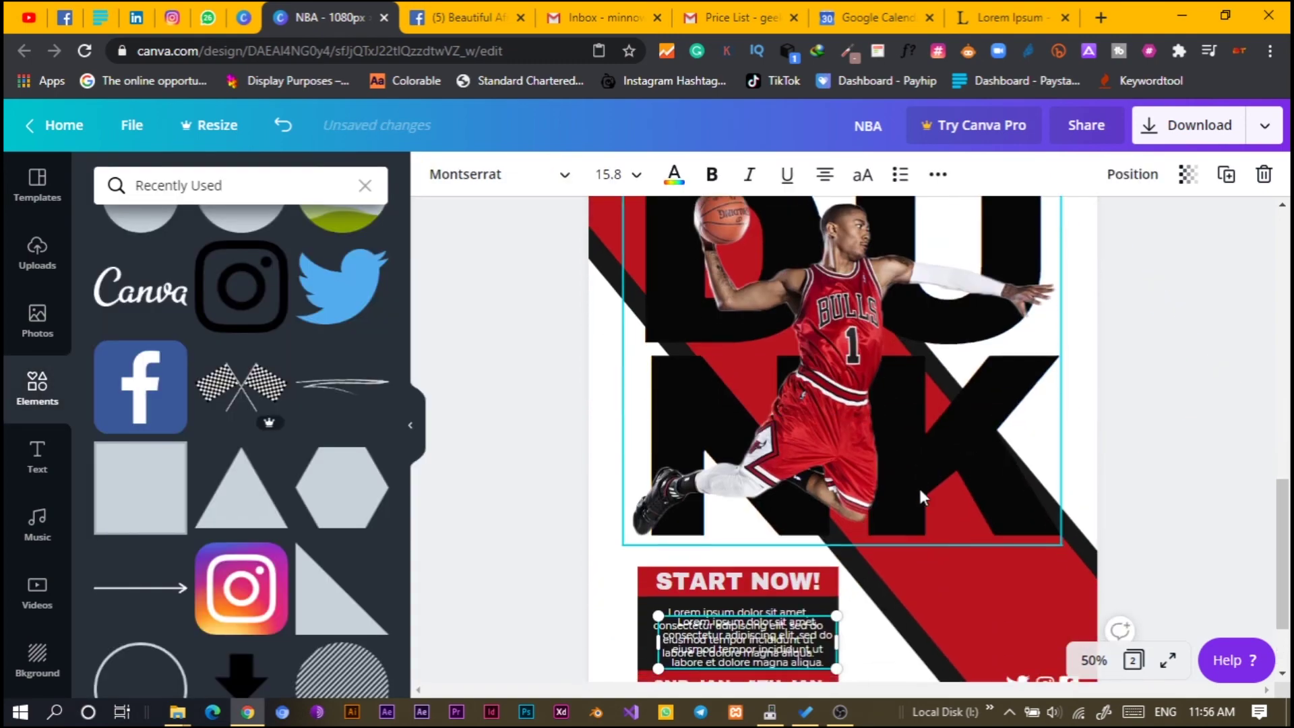
pyautogui.hotkey('ctrl', 'd')
pyautogui.moveTo(796, 631); pyautogui.dragTo(921, 264)
pyautogui.scroll(2, 922, 394)
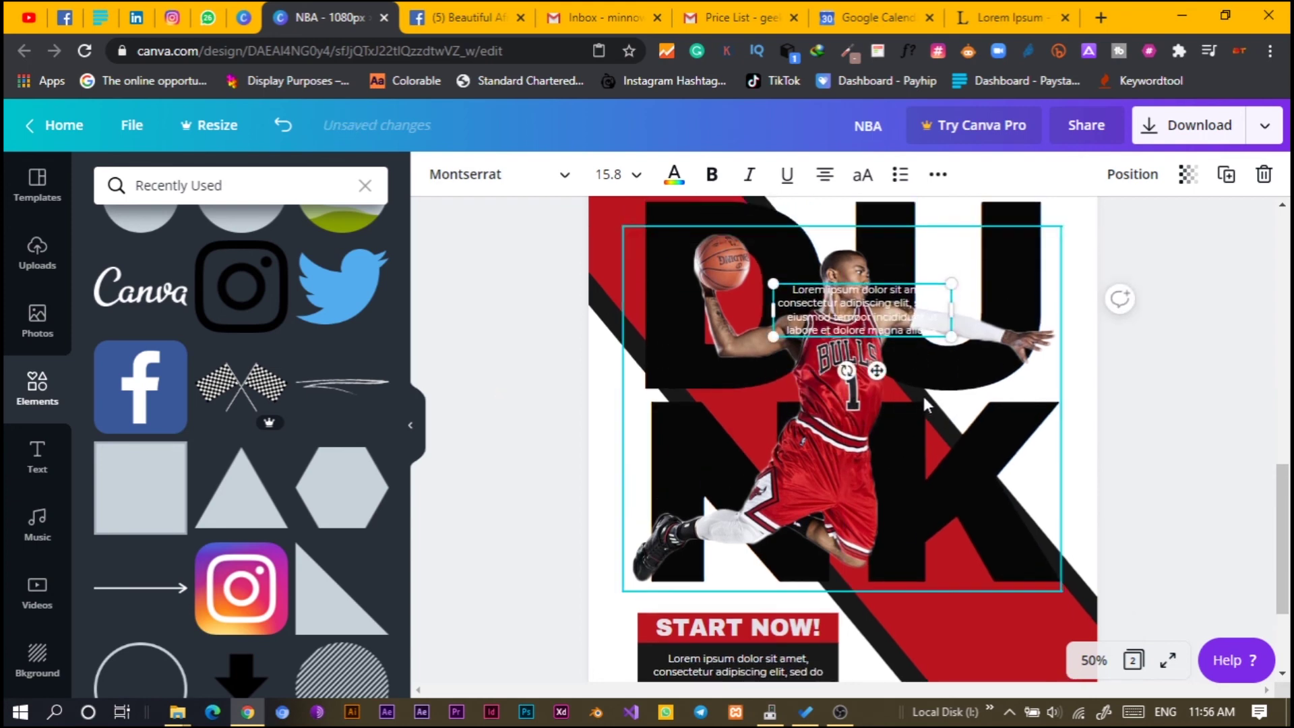
pyautogui.moveTo(902, 421); pyautogui.dragTo(968, 254)
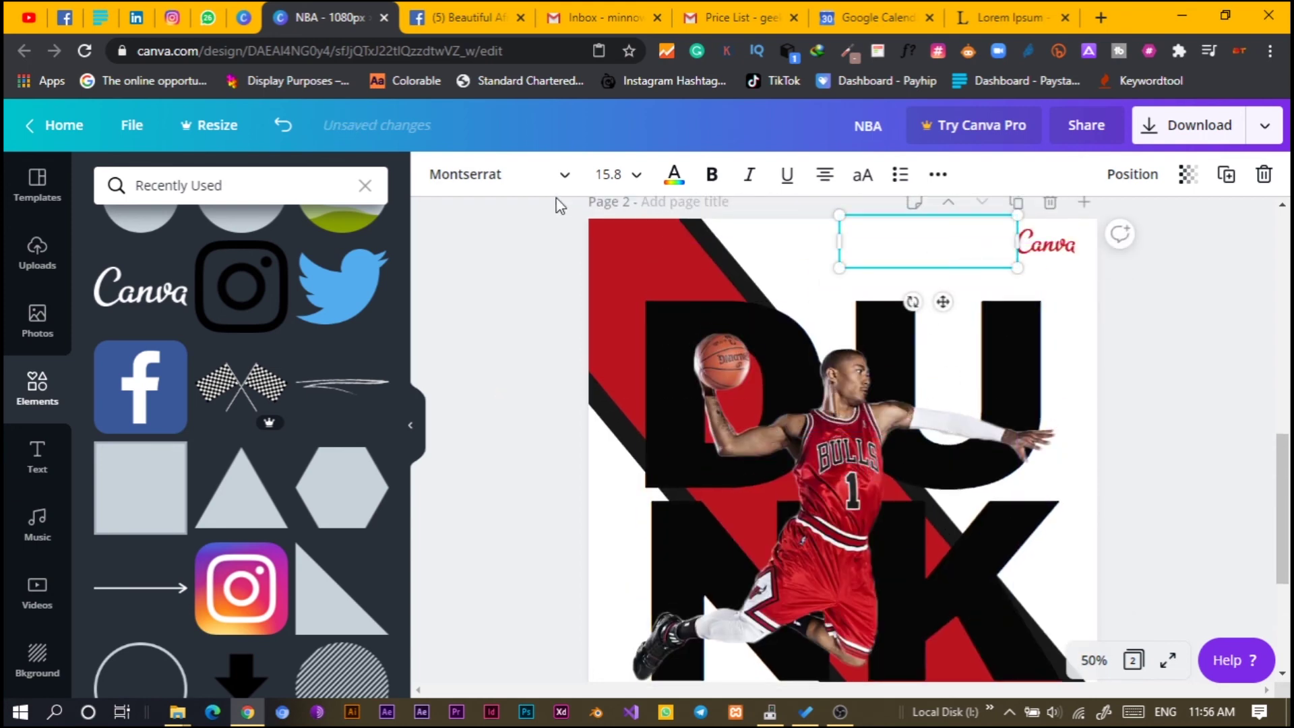
pyautogui.click(678, 182)
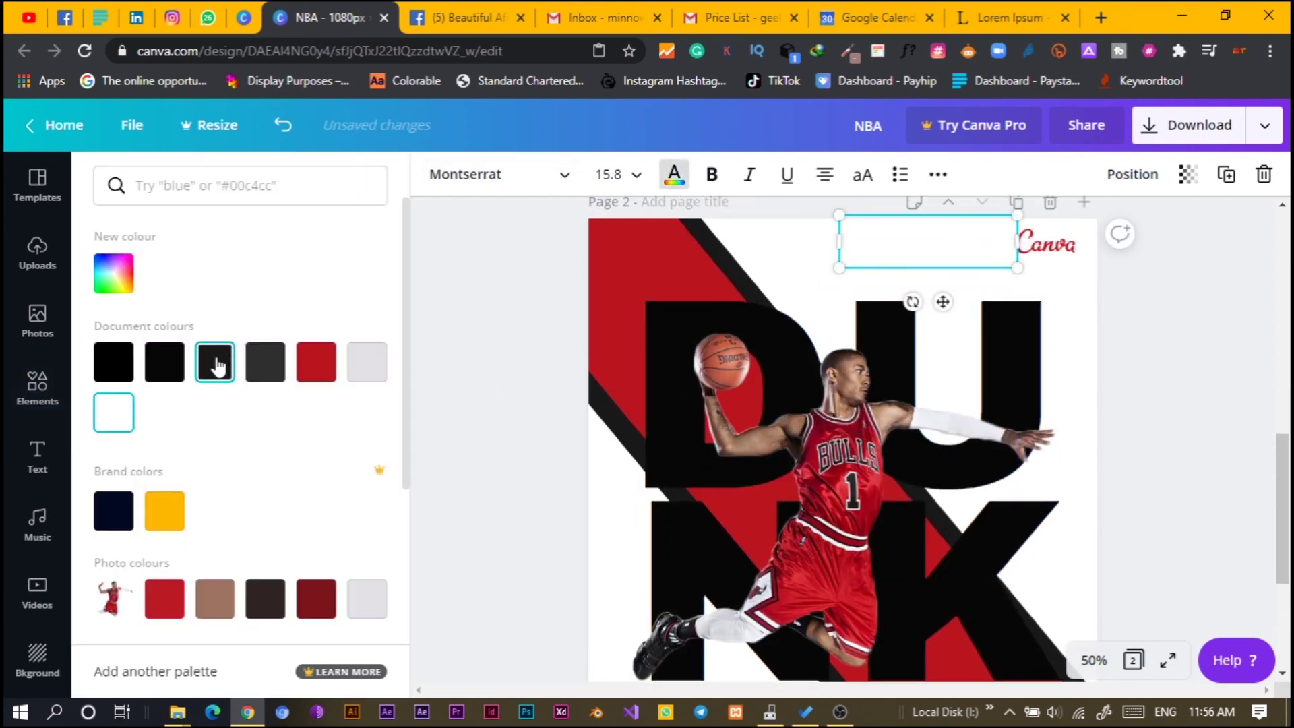
pyautogui.click(214, 362)
# Step: Retype the copy as 'designed with' and resize its box to fit the words
pyautogui.doubleClick(933, 254)
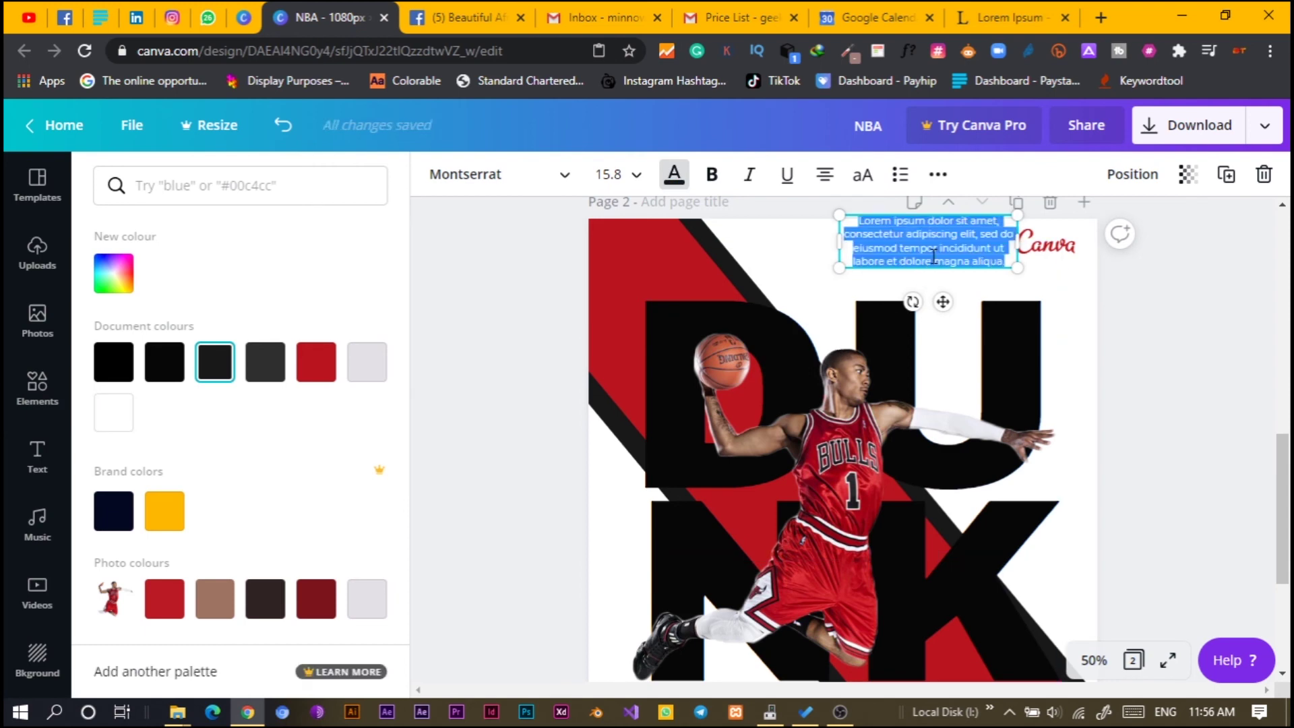
pyautogui.write('D')
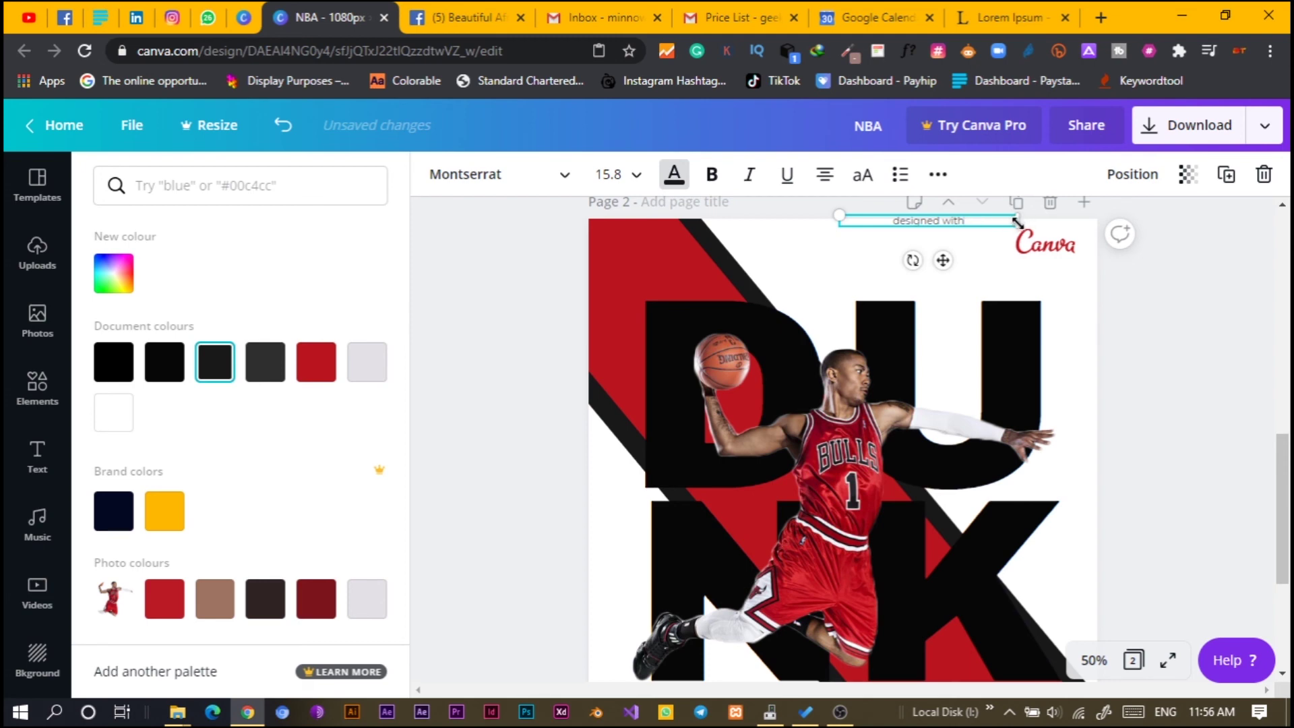
pyautogui.moveTo(1018, 223); pyautogui.dragTo(1028, 219)
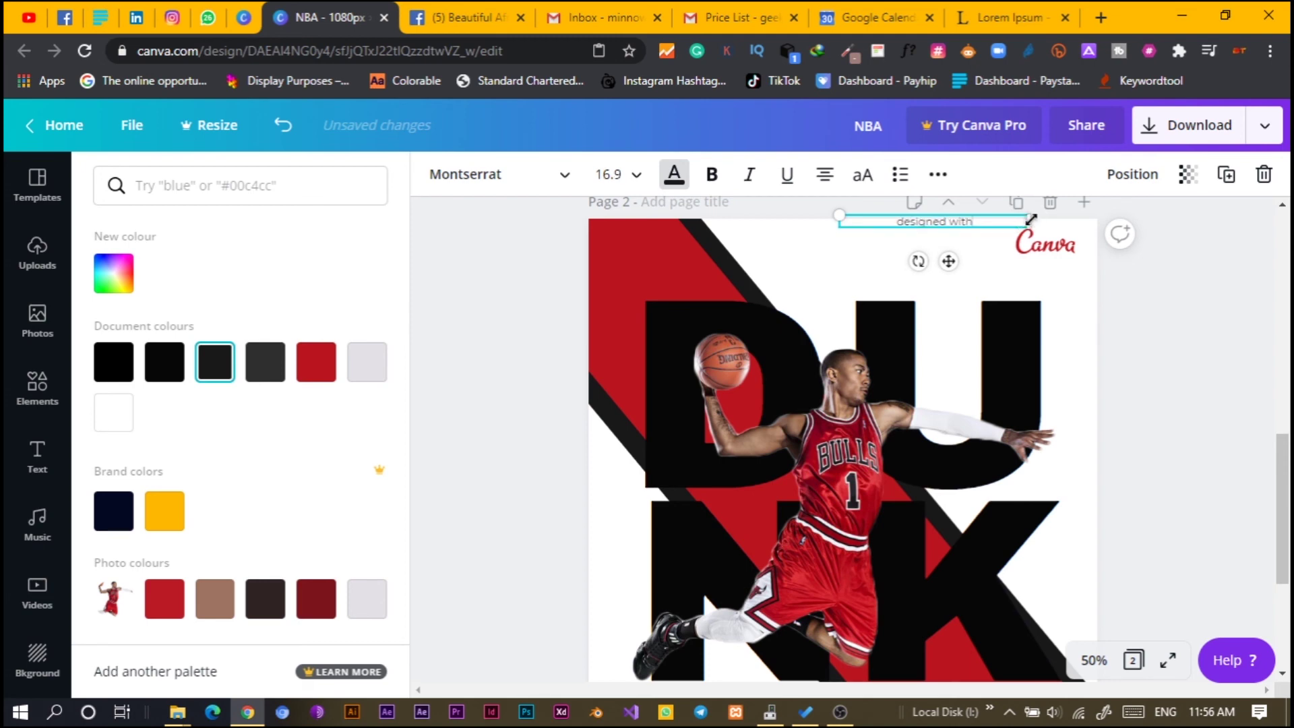
pyautogui.scroll(-3, 979, 270)
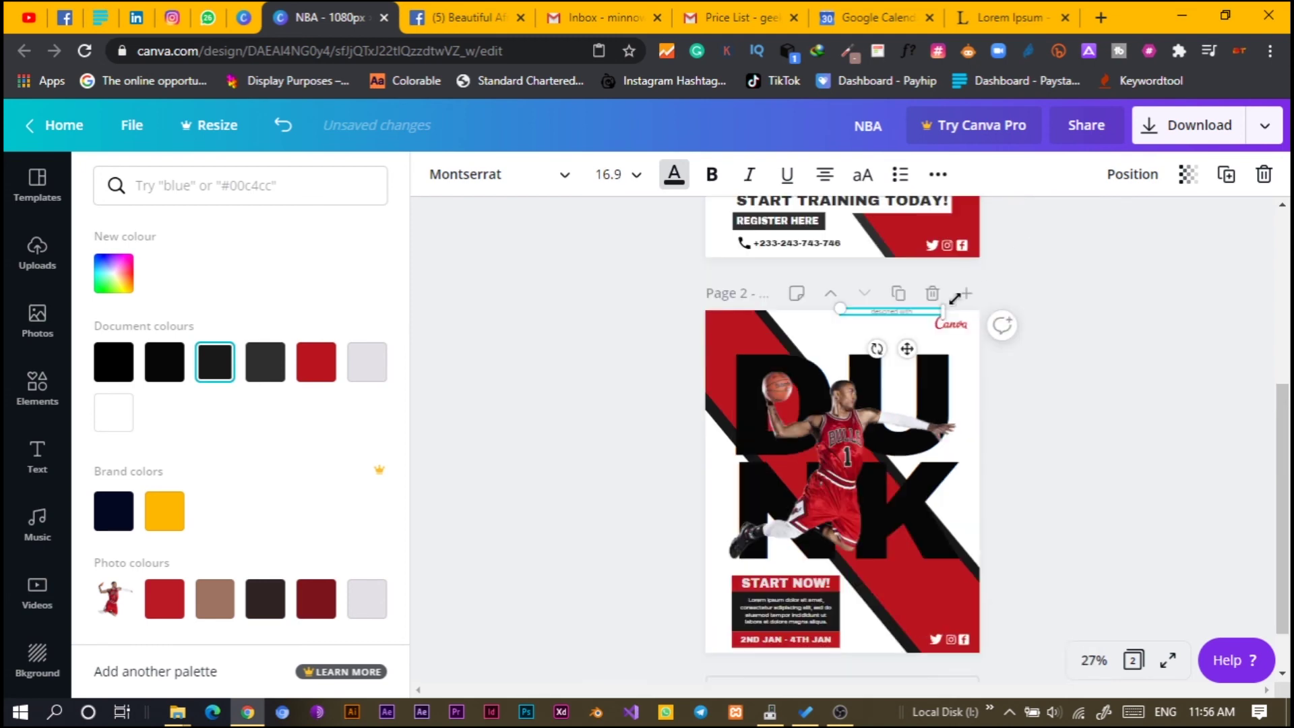
pyautogui.scroll(4, 954, 305)
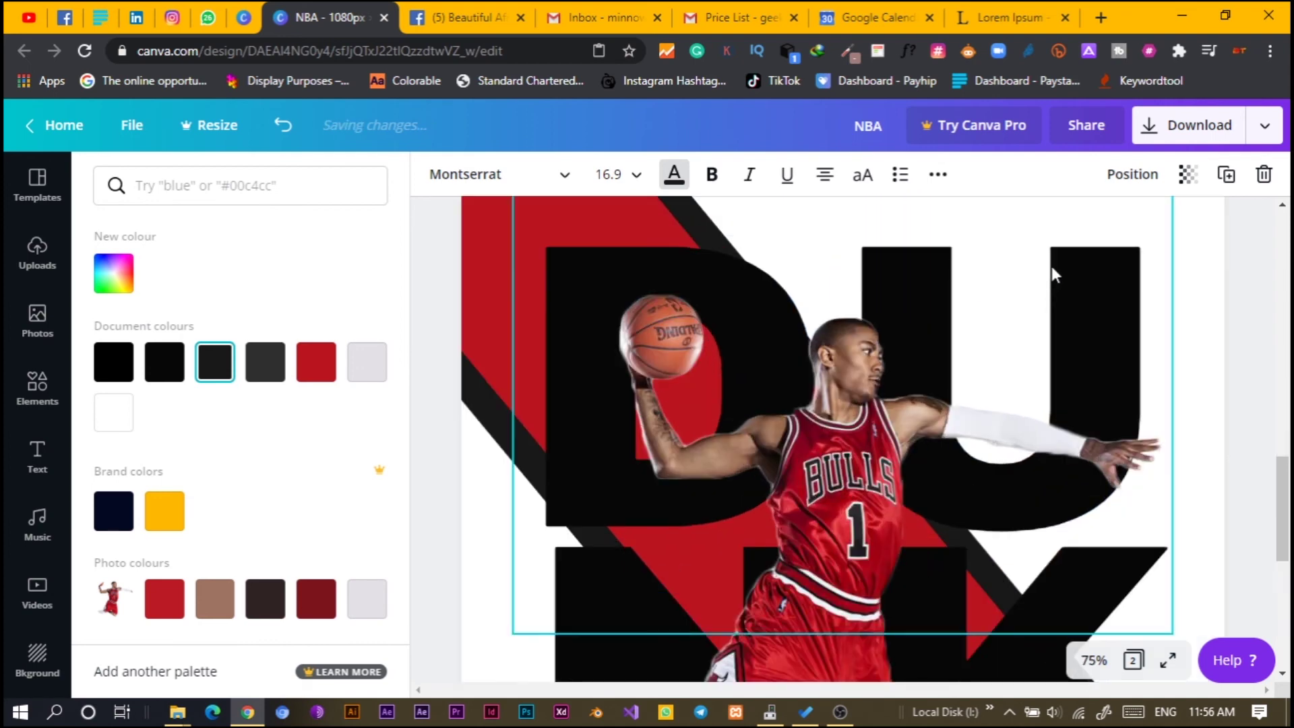
pyautogui.scroll(3, 1056, 275)
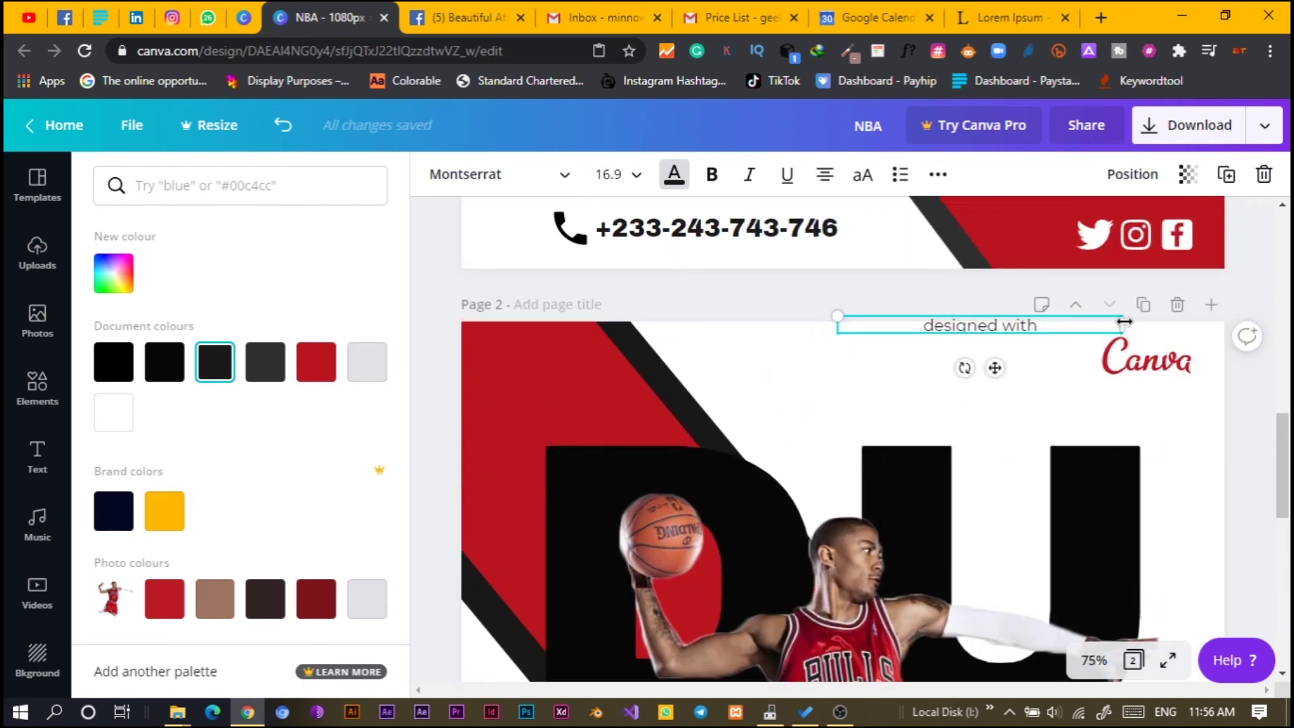
pyautogui.moveTo(1123, 323); pyautogui.dragTo(1057, 398)
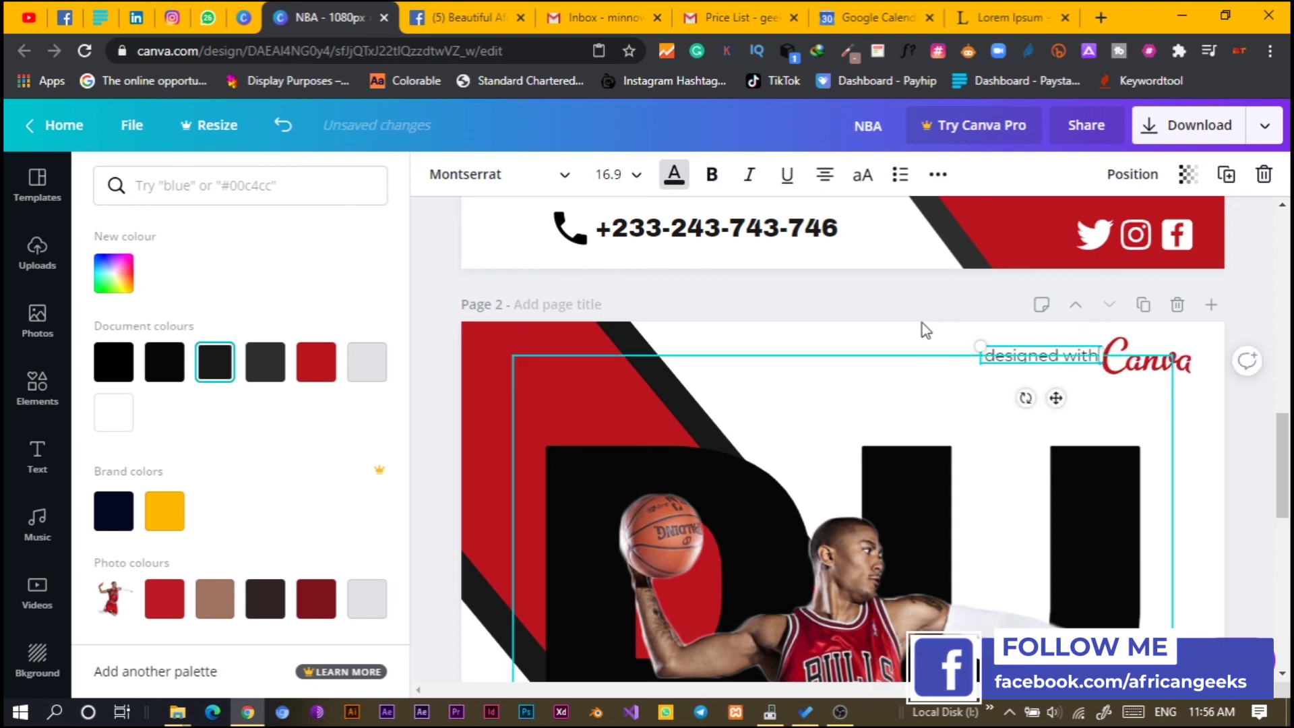
pyautogui.click(951, 314)
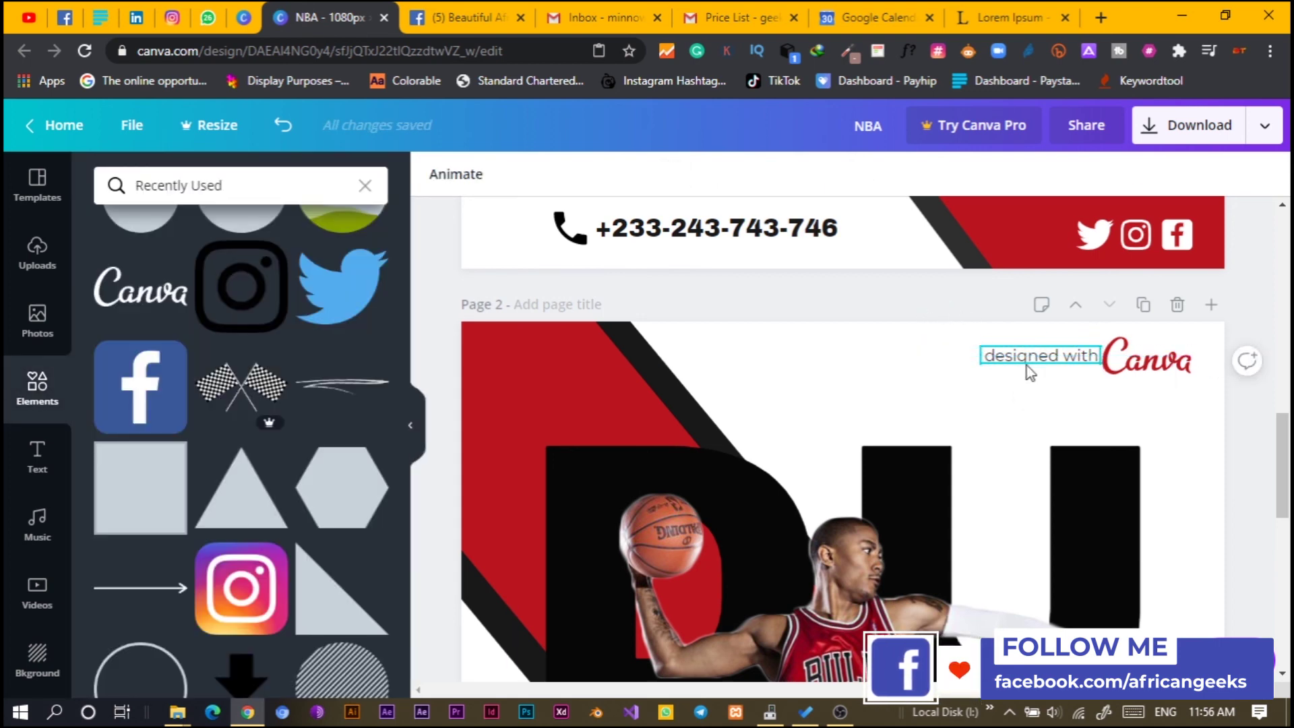
# Step: Lower the 'designed with' text slightly so it lines up with the Canva logo
pyautogui.click(1026, 364)
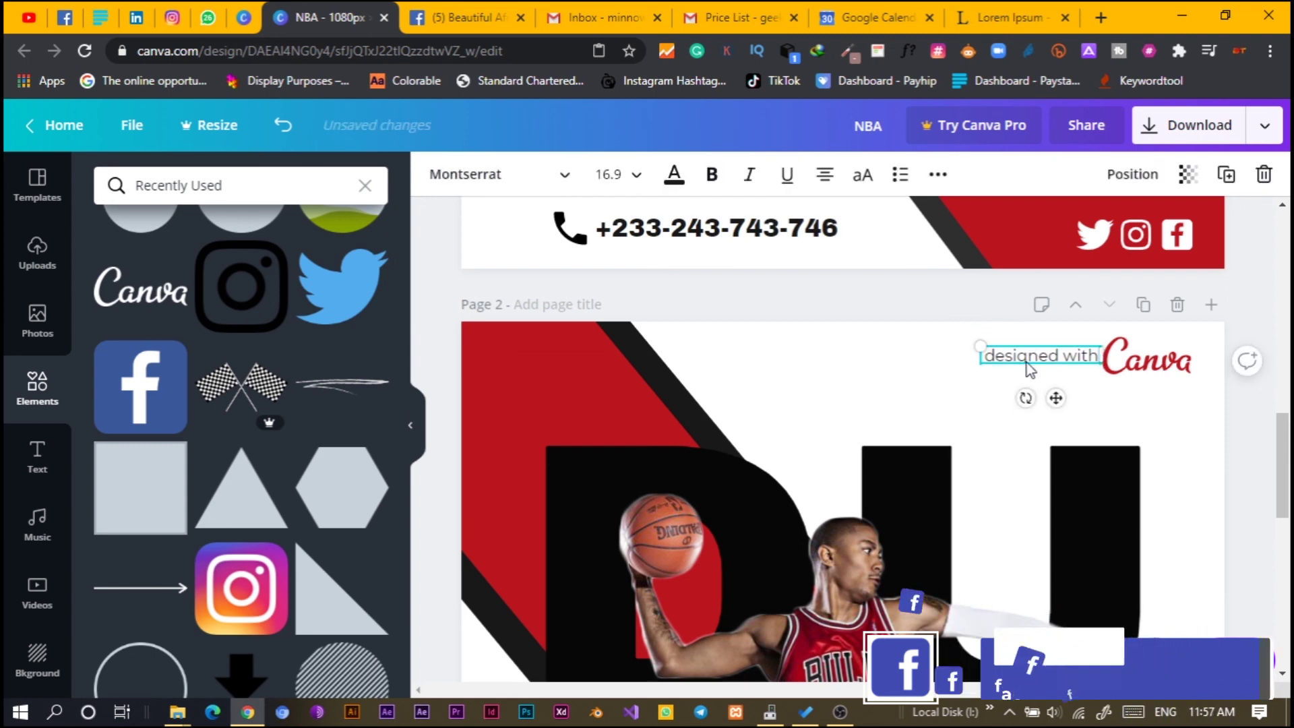
pyautogui.moveTo(1026, 364); pyautogui.dragTo(1027, 370)
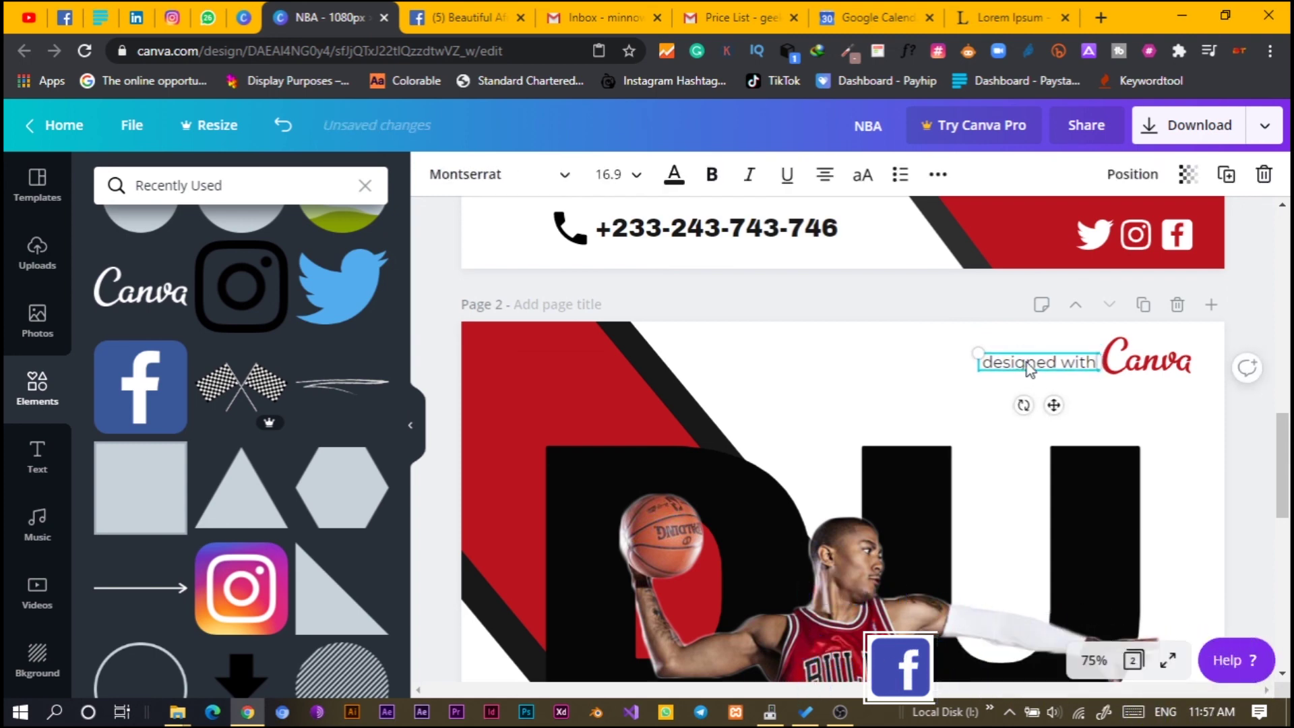
pyautogui.scroll(-5, 1028, 370)
pyautogui.scroll(-5, 1026, 387)
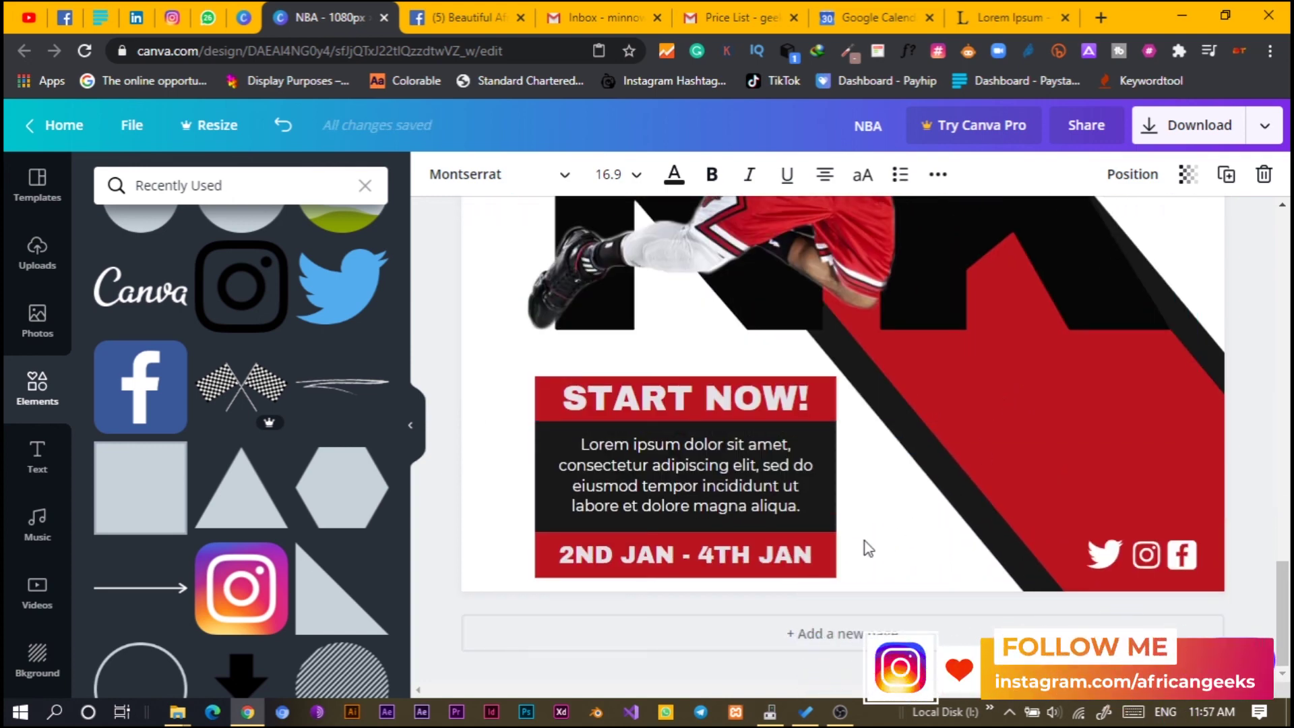
pyautogui.scroll(5, 865, 541)
pyautogui.scroll(13, 859, 547)
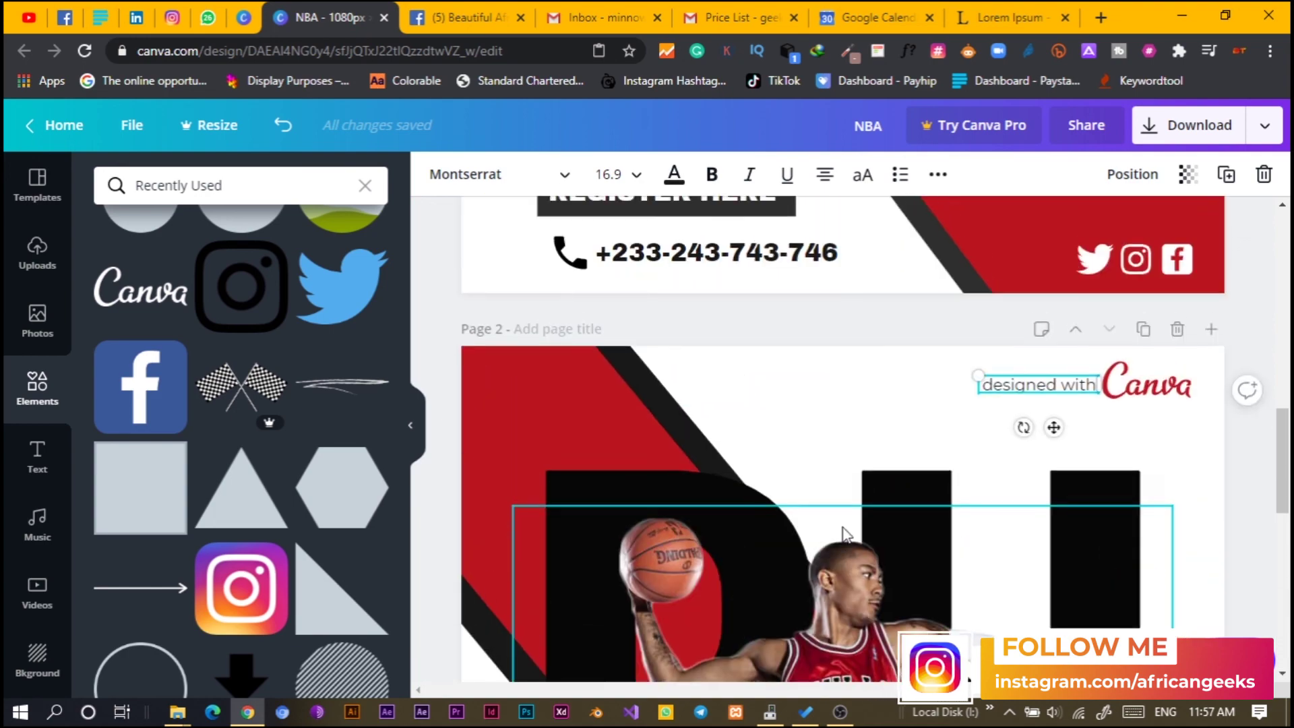
pyautogui.scroll(-5, 891, 637)
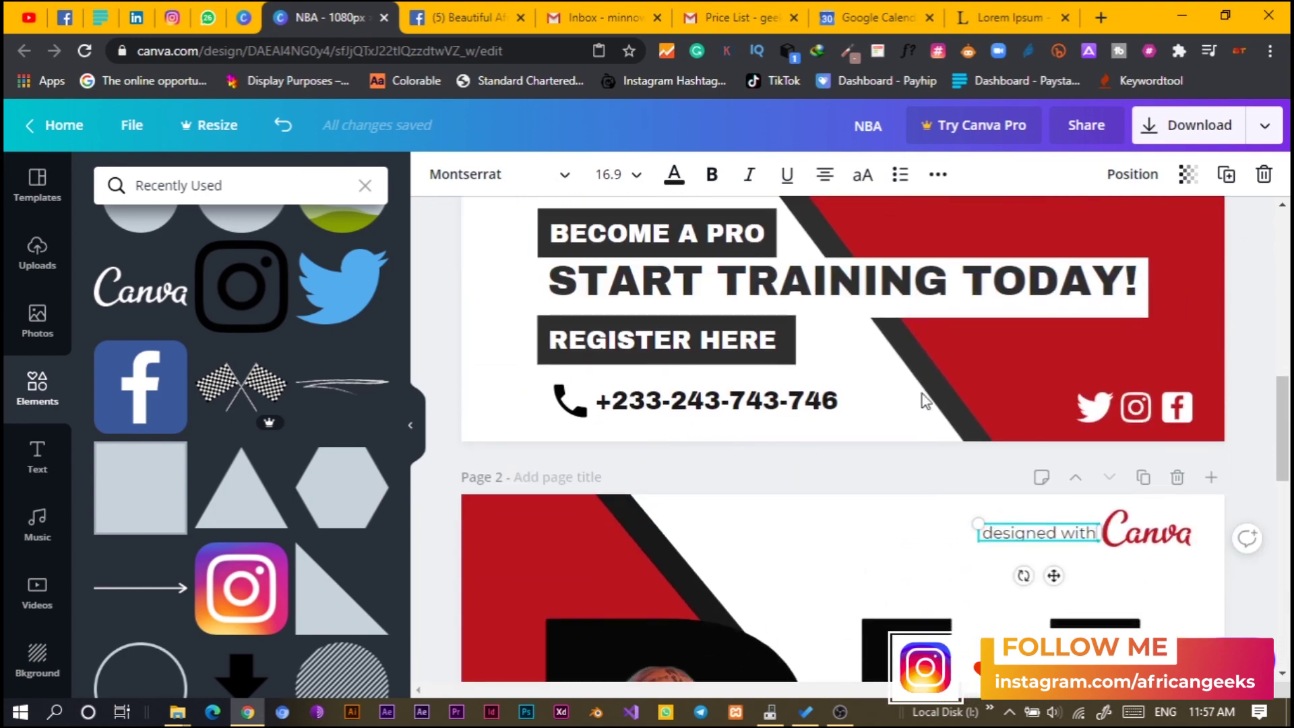
pyautogui.scroll(1, 691, 254)
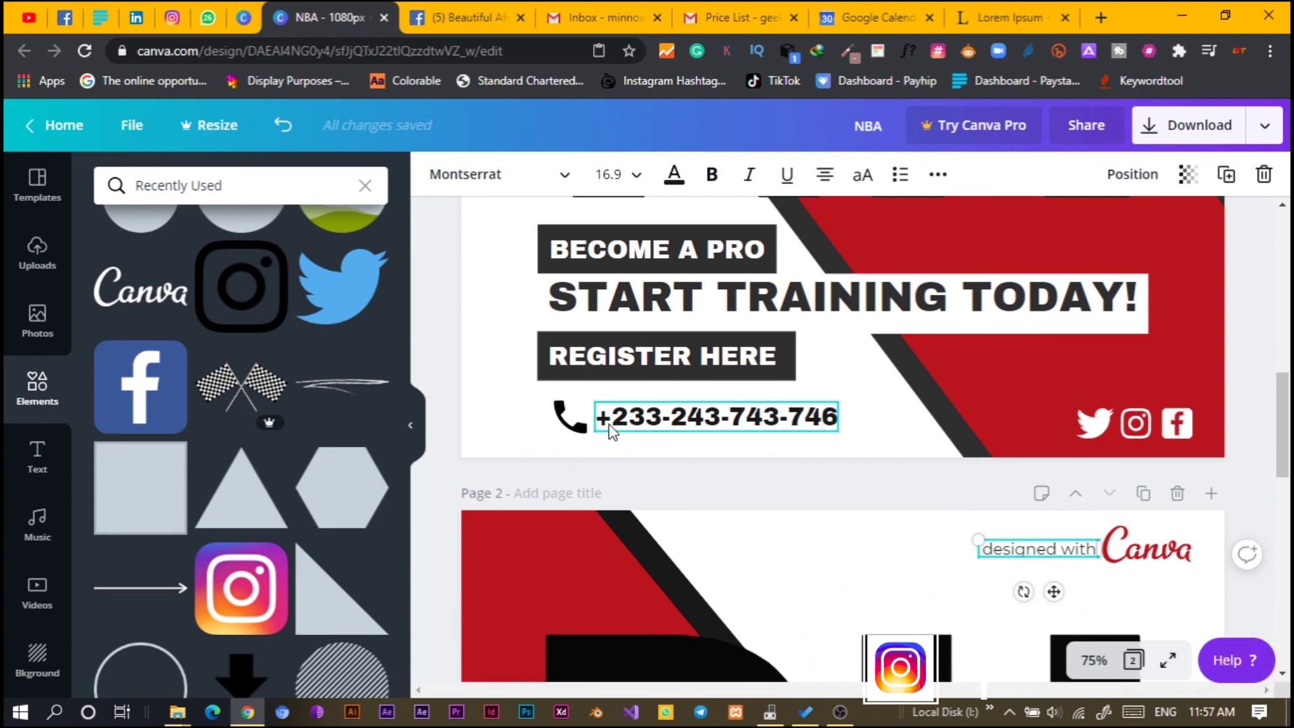
pyautogui.scroll(-5, 612, 431)
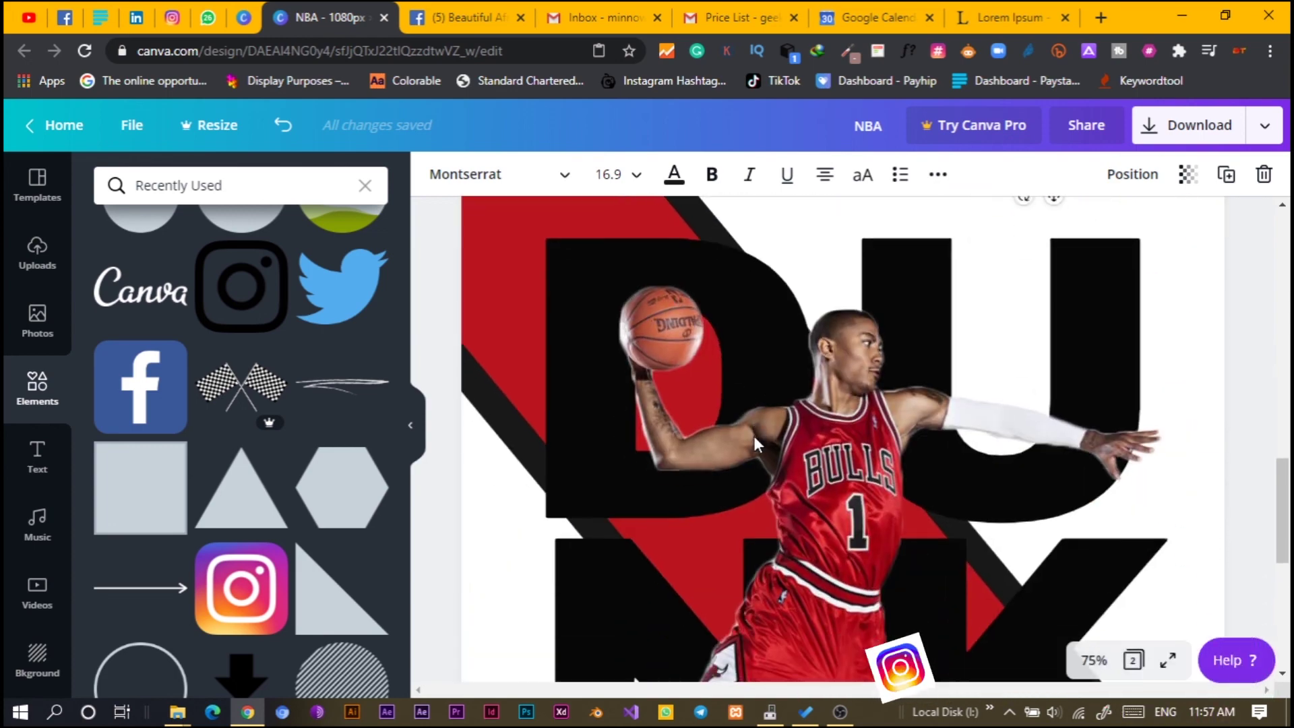
# Step: Select the Lorem ipsum text in the black panel, then deselect everything
pyautogui.click(722, 503)
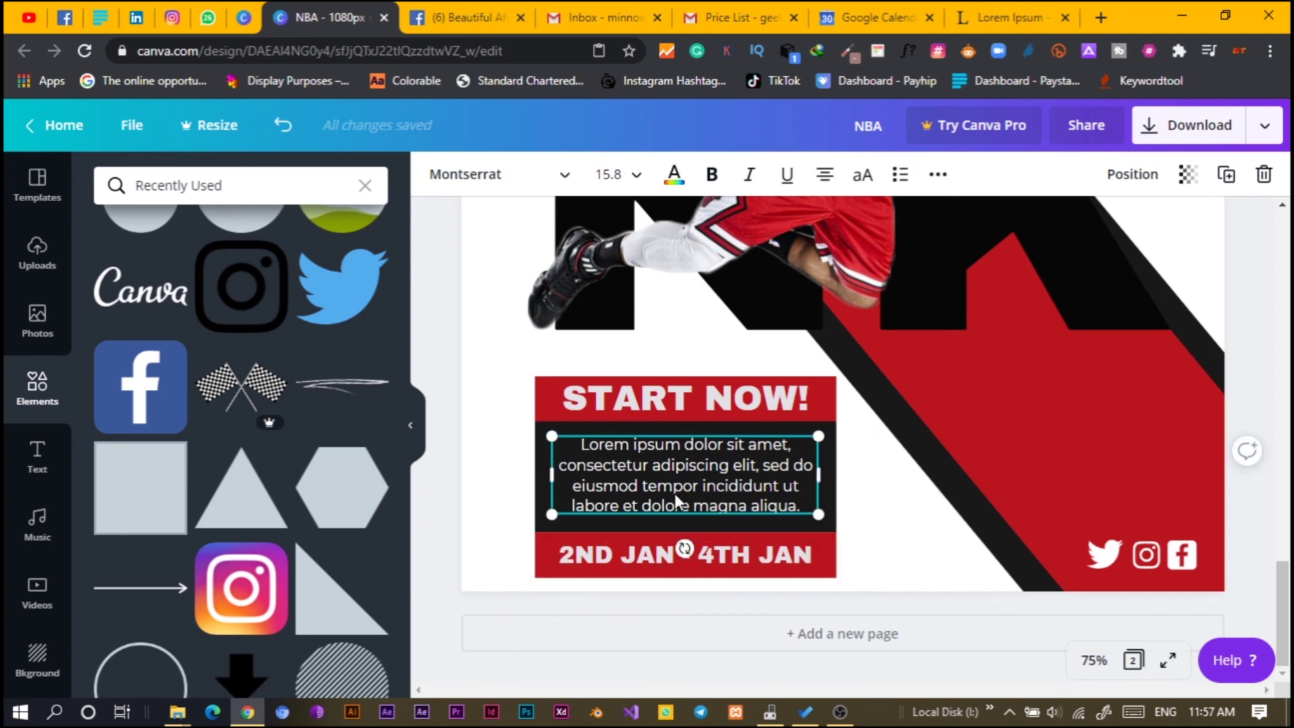
pyautogui.scroll(2, 872, 516)
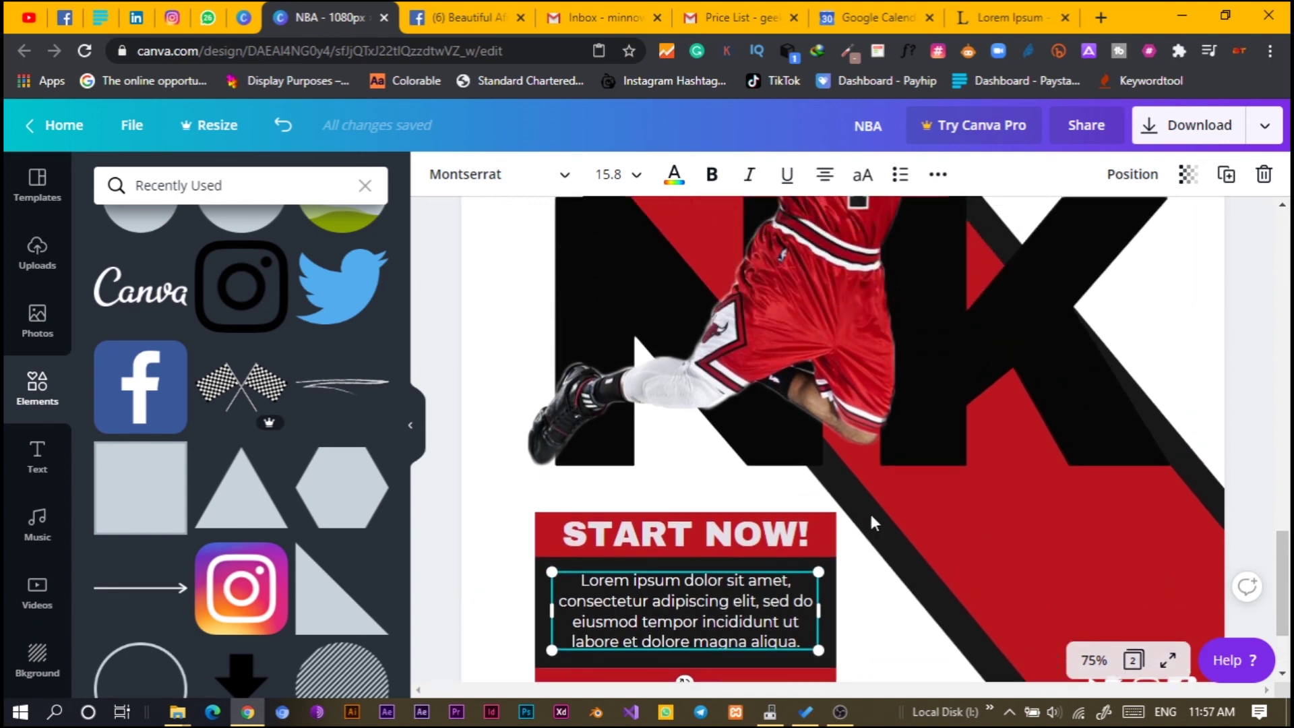
pyautogui.scroll(-5, 871, 515)
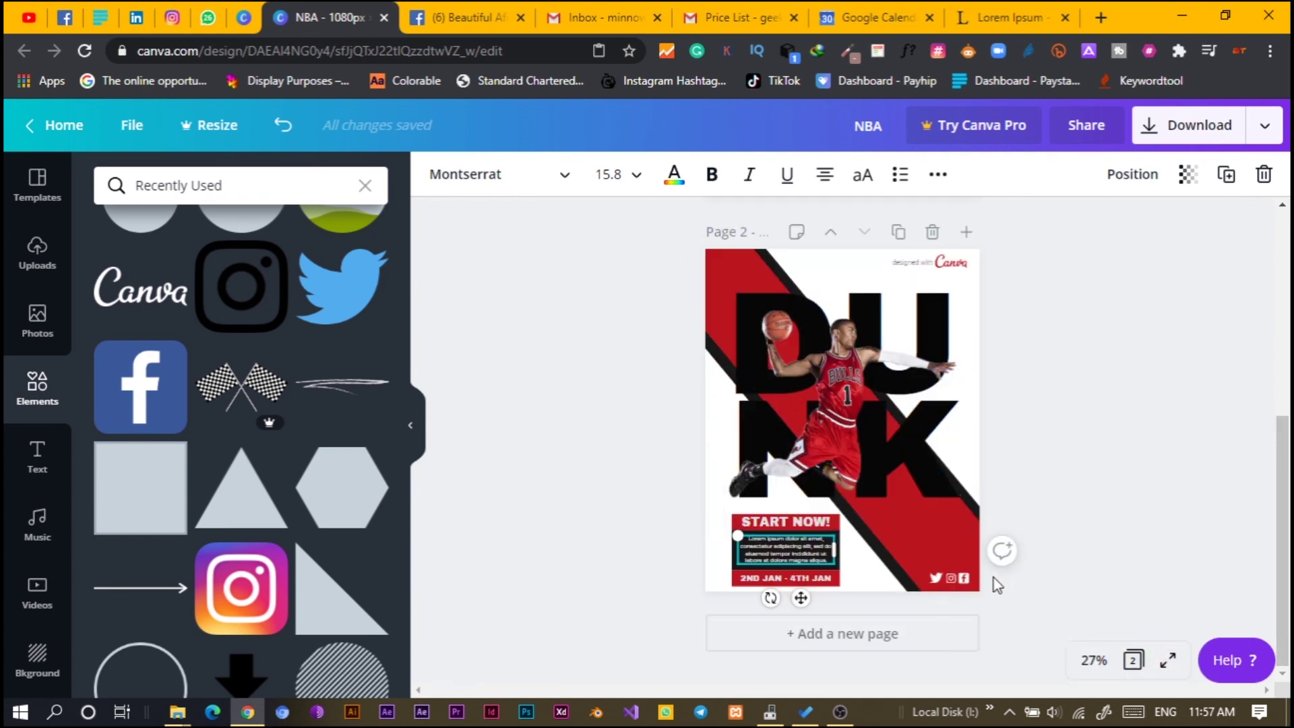
pyautogui.click(1181, 475)
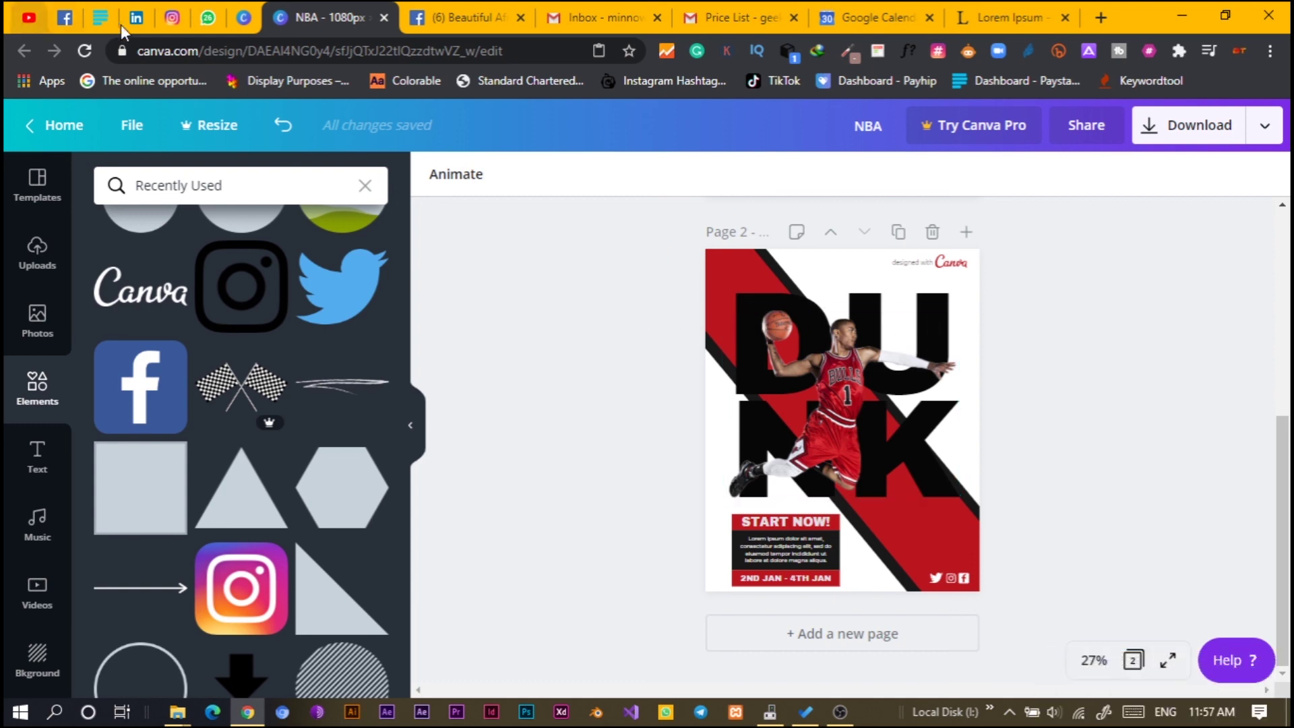
# Step: In Instagram, open the account's profile page and select the whole username
pyautogui.click(172, 16)
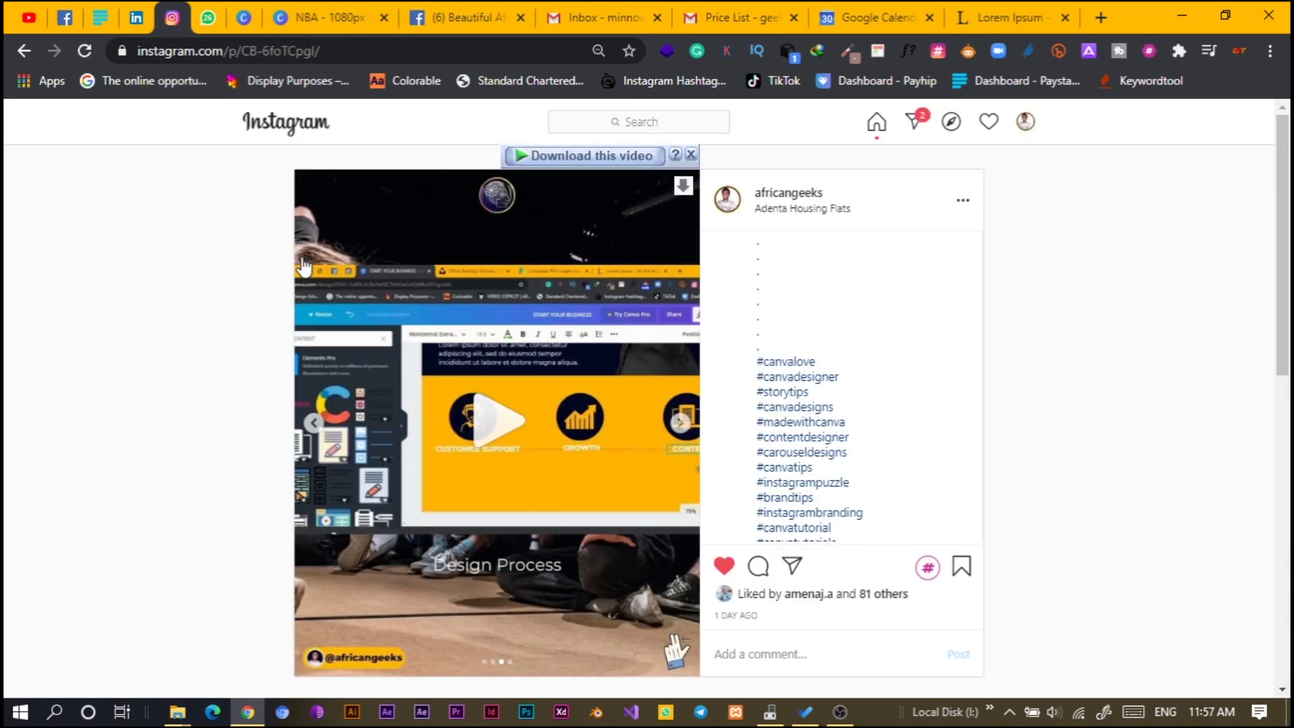
pyautogui.click(1024, 127)
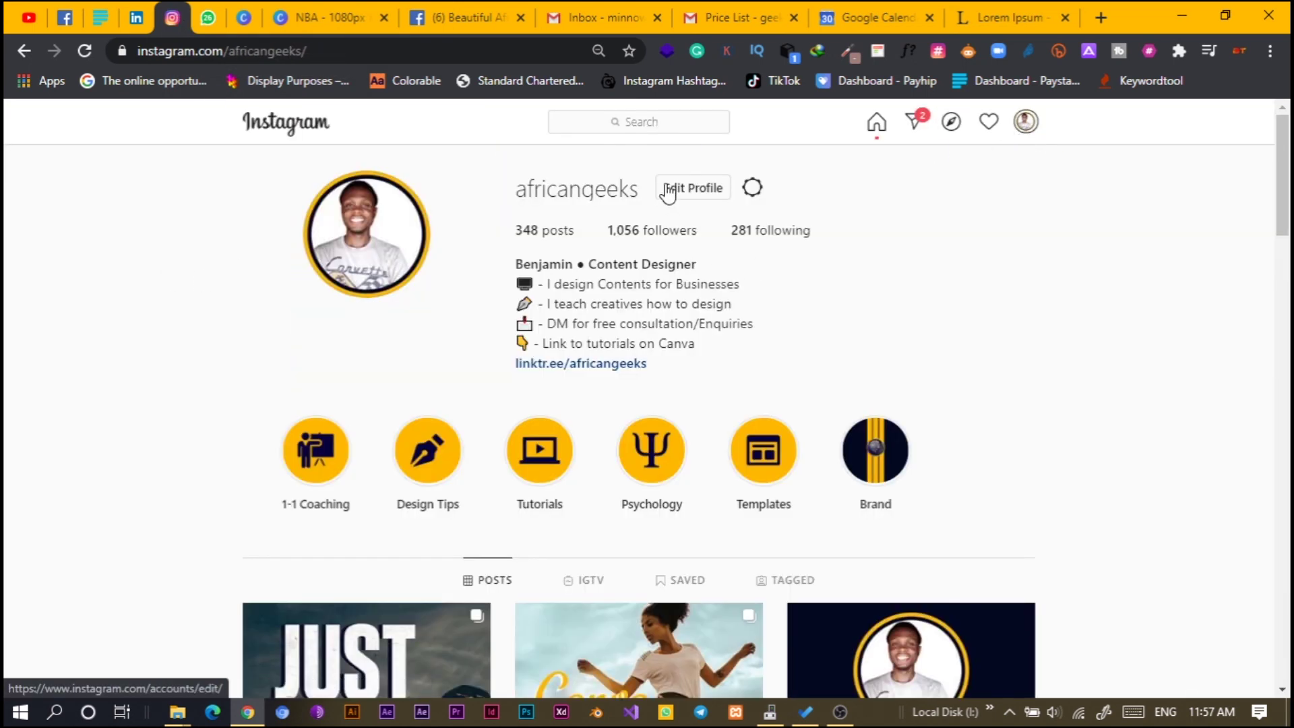
pyautogui.moveTo(641, 186); pyautogui.dragTo(545, 199)
pyautogui.click(512, 202)
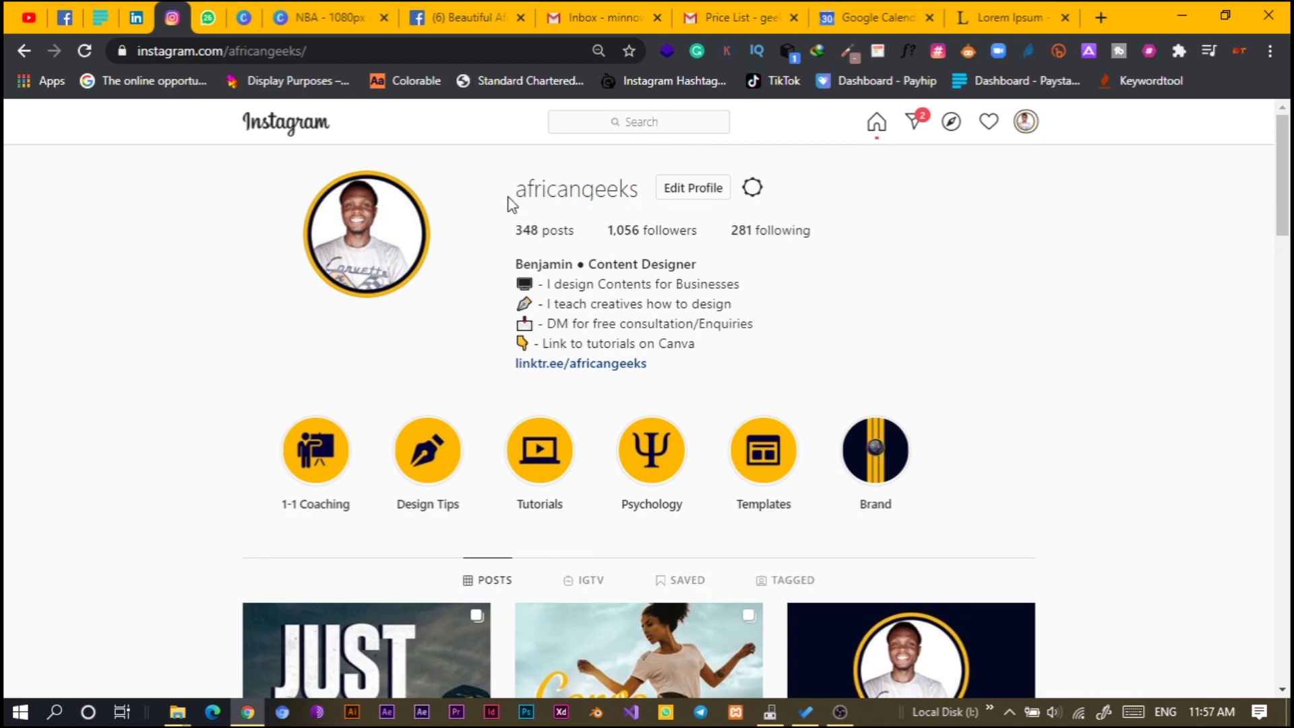
pyautogui.doubleClick(520, 195)
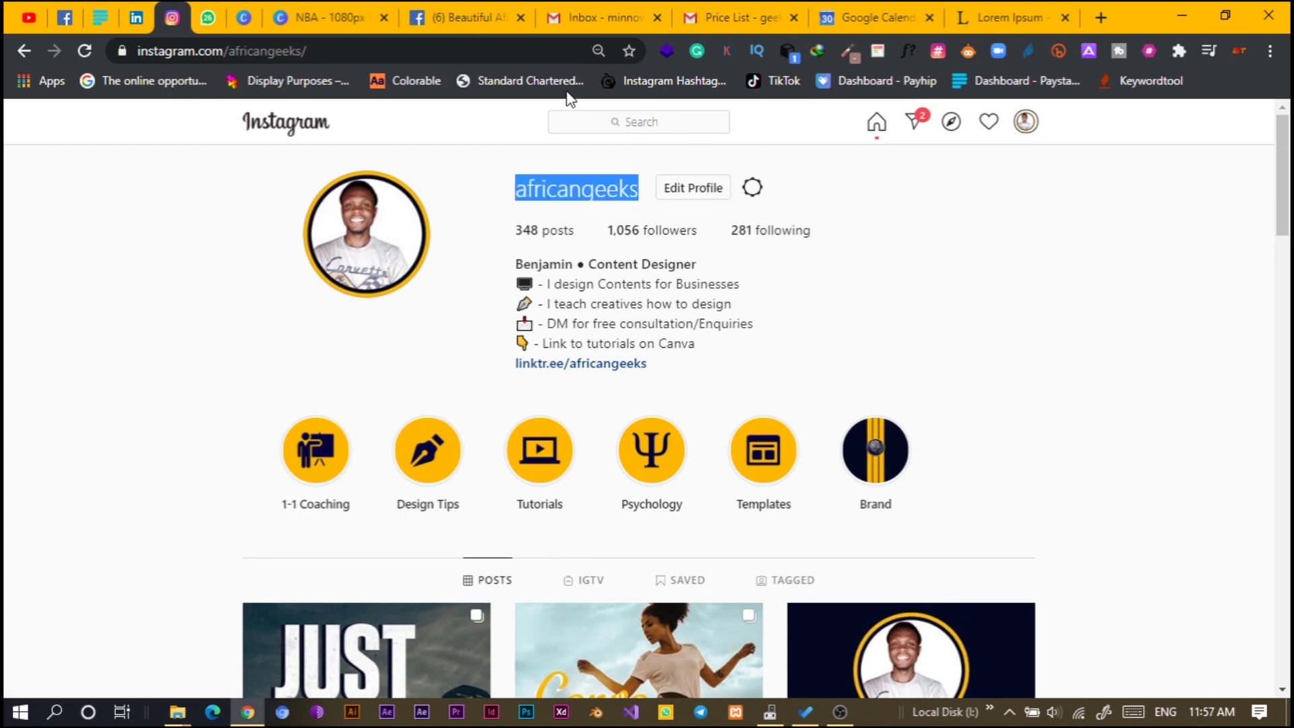
# Step: Return to the 'NBA - 1080px' Canva design with the DUNK poster
pyautogui.click(347, 6)
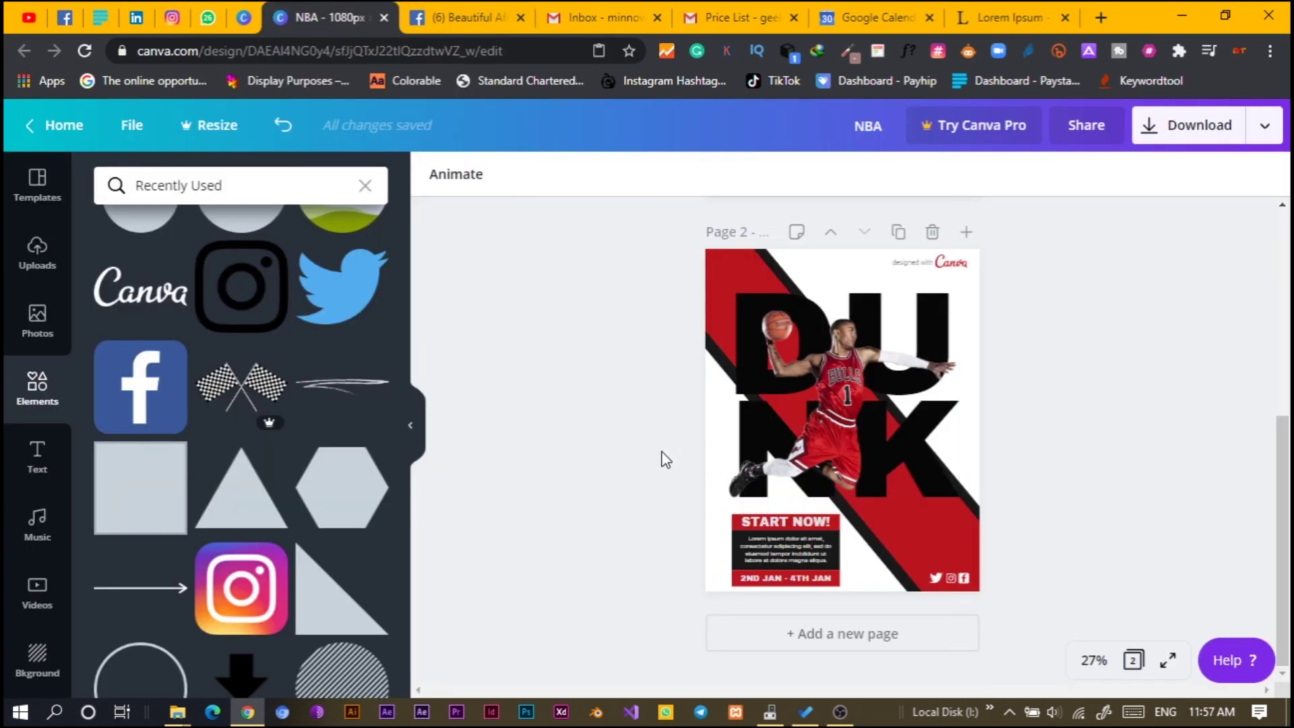